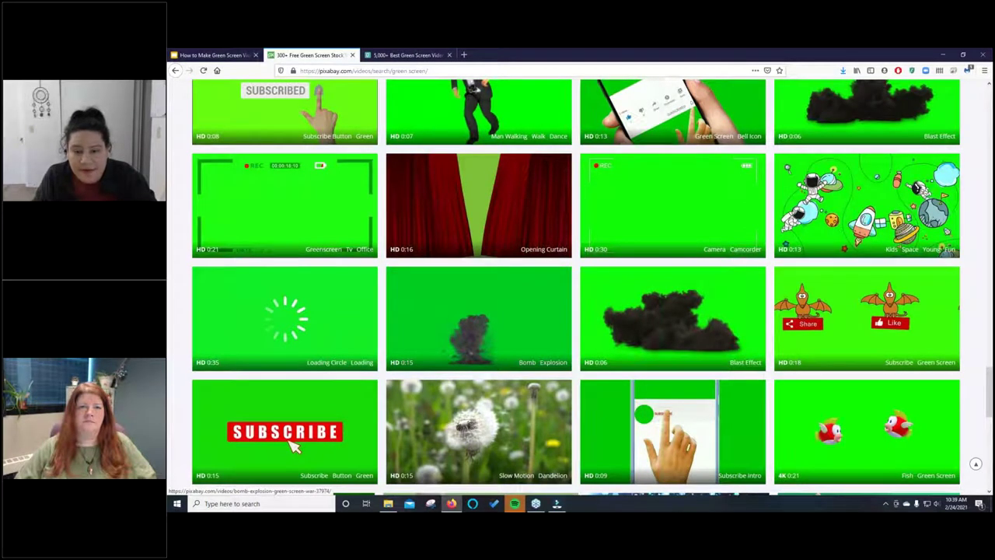
Step: Browse the free green screen stock videos on Pixabay, continuing onto the second page of results
{"action": "scroll", "coordinate": [478, 319], "scroll_direction": "down", "scroll_amount": 3}
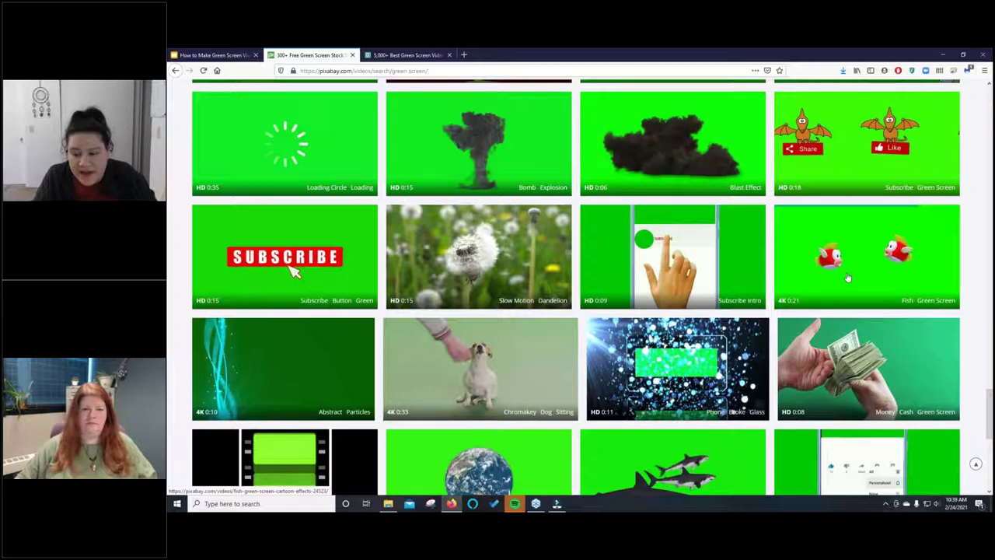
{"action": "scroll", "coordinate": [847, 278], "scroll_direction": "down", "scroll_amount": 3}
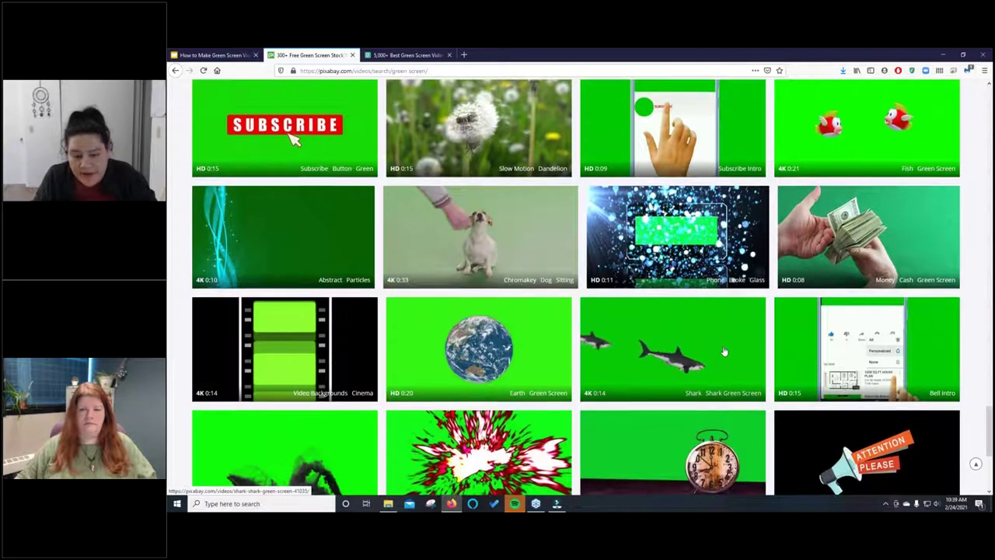
{"action": "scroll", "coordinate": [722, 351], "scroll_direction": "down", "scroll_amount": 5}
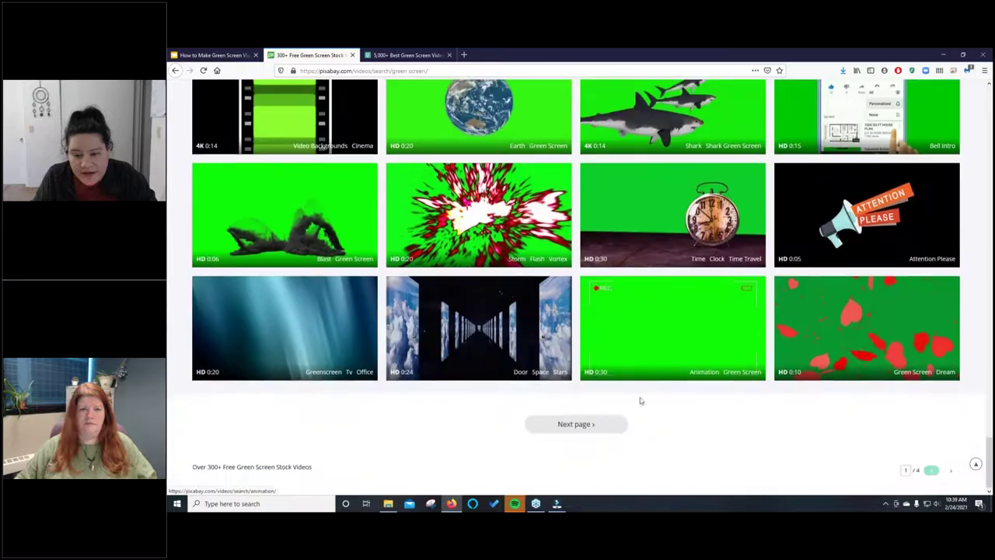
{"action": "left_click", "coordinate": [604, 423]}
{"action": "scroll", "coordinate": [332, 377], "scroll_direction": "down", "scroll_amount": 4}
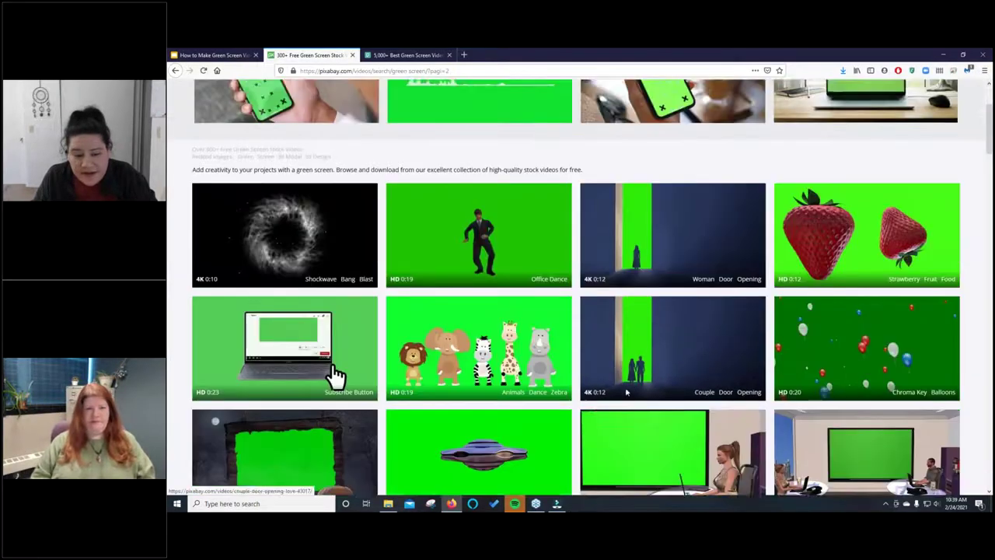
{"action": "scroll", "coordinate": [335, 208], "scroll_direction": "down", "scroll_amount": 1}
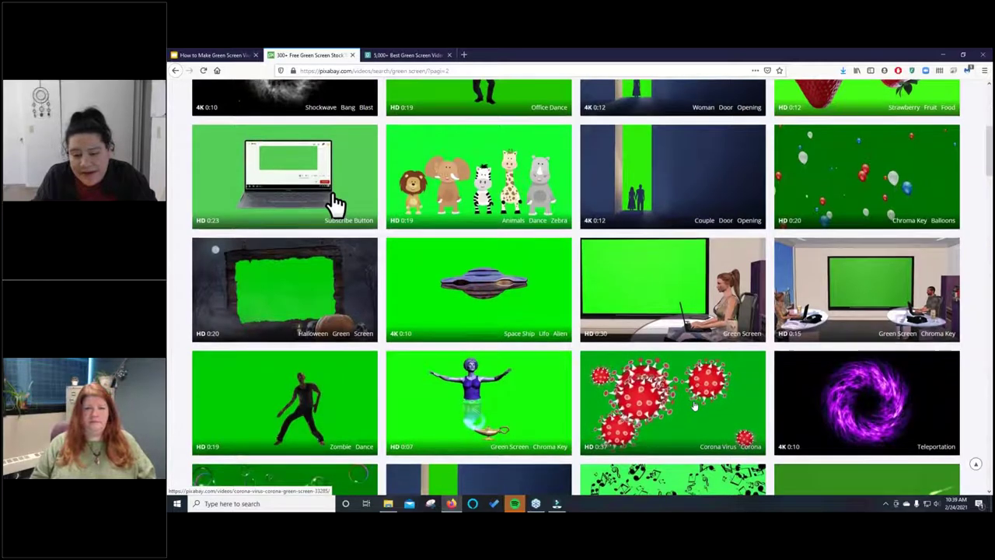
{"action": "scroll", "coordinate": [694, 405], "scroll_direction": "down", "scroll_amount": 2}
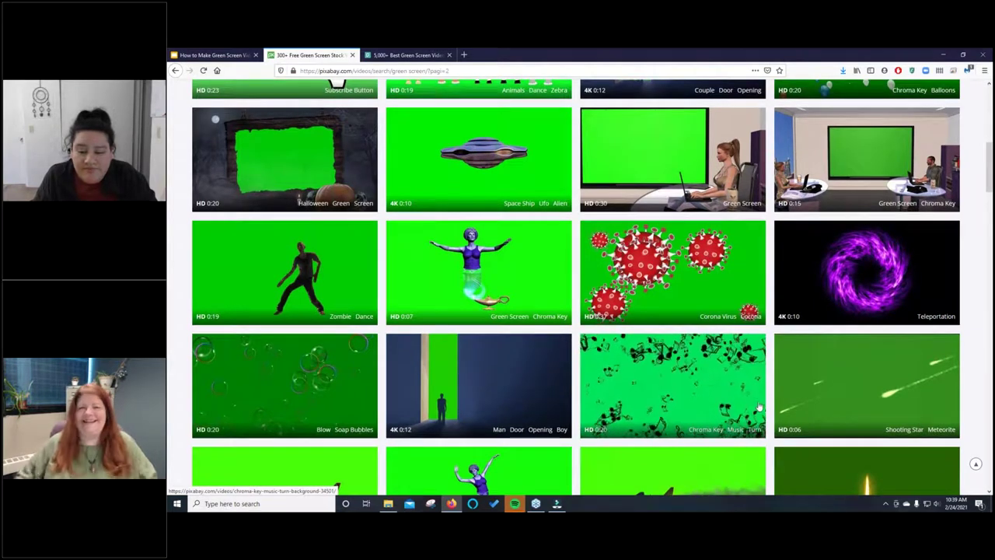
{"action": "scroll", "coordinate": [764, 406], "scroll_direction": "down", "scroll_amount": 1}
{"action": "scroll", "coordinate": [764, 406], "scroll_direction": "down", "scroll_amount": 7}
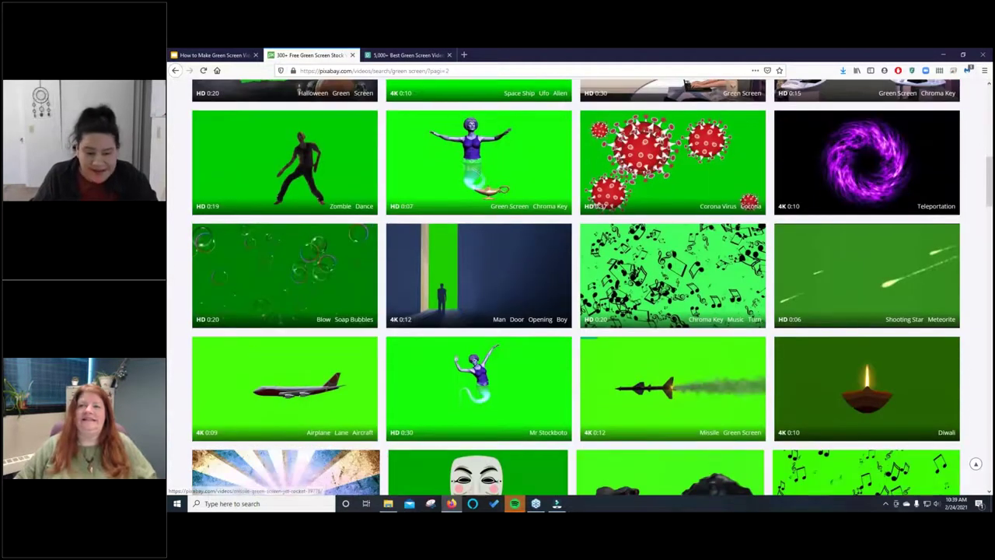
{"action": "scroll", "coordinate": [764, 407], "scroll_direction": "down", "scroll_amount": 3}
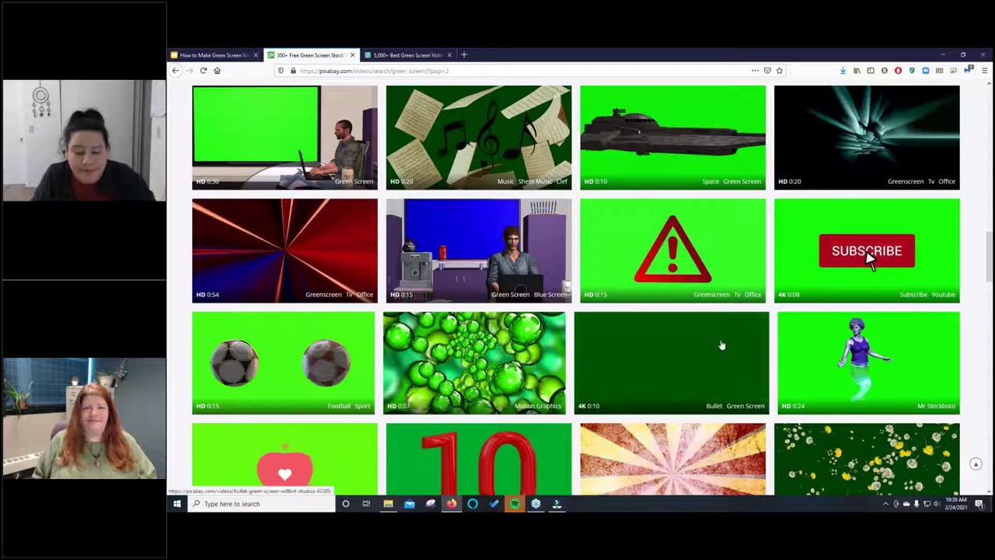
Step: Switch to the untitled project in Wondershare Filmora
{"action": "mouse_move", "coordinate": [558, 507]}
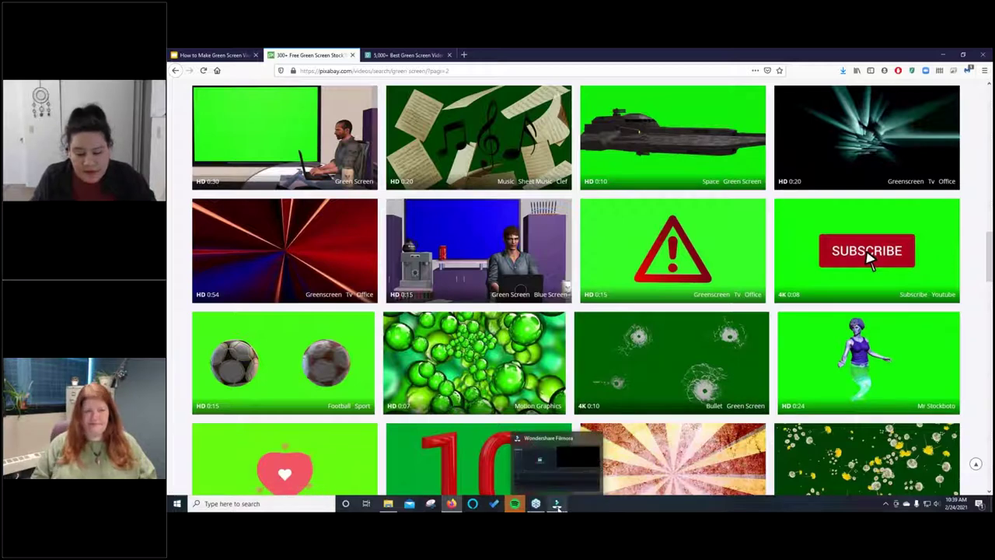
{"action": "left_click", "coordinate": [557, 505]}
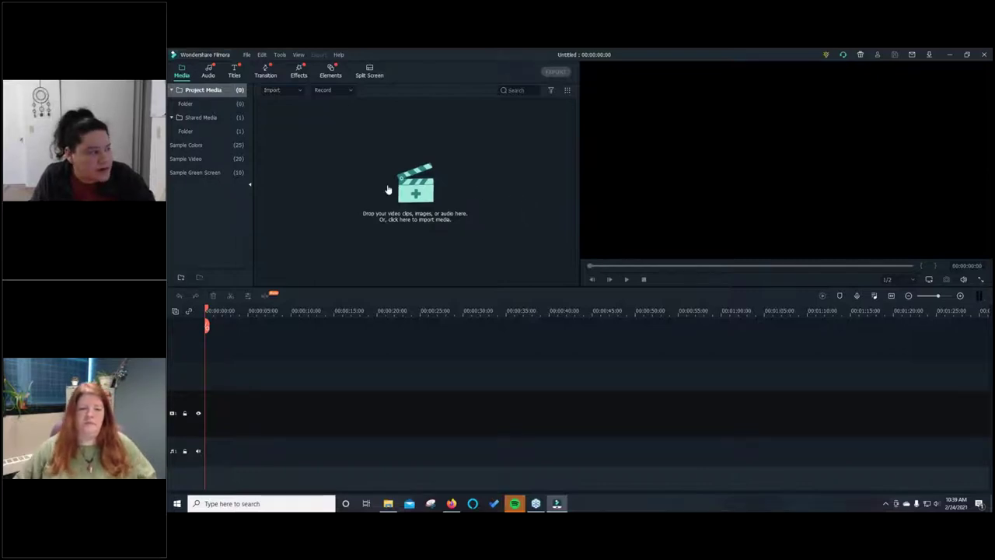
{"action": "left_click", "coordinate": [388, 503]}
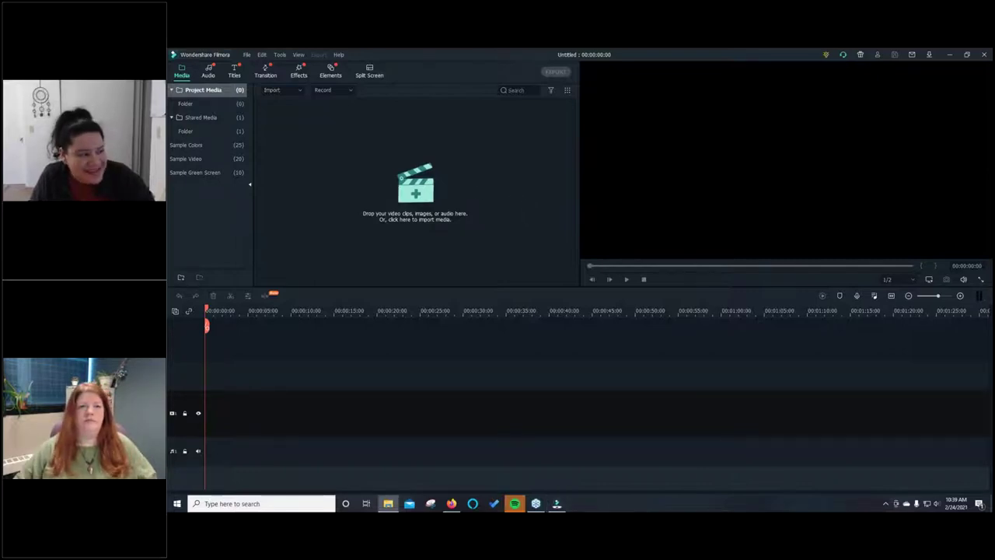
{"action": "left_click_drag", "start_coordinate": [166, 211], "coordinate": [339, 172]}
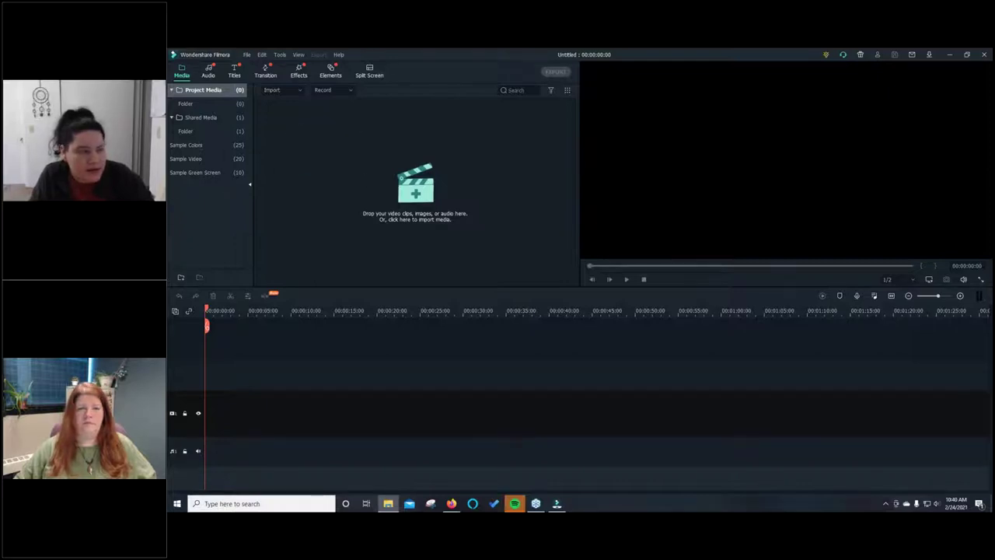
{"action": "left_click_drag", "start_coordinate": [167, 115], "coordinate": [645, 205]}
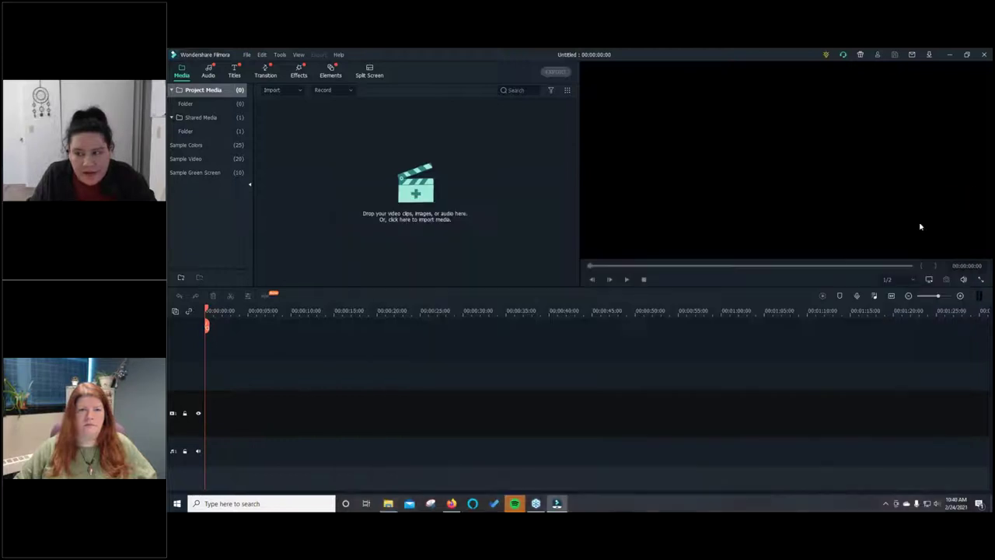
{"action": "left_click", "coordinate": [955, 200]}
Step: Import the lion video Zoo - 29042(1) from the Downloads folder into the project media
{"action": "left_click", "coordinate": [389, 503]}
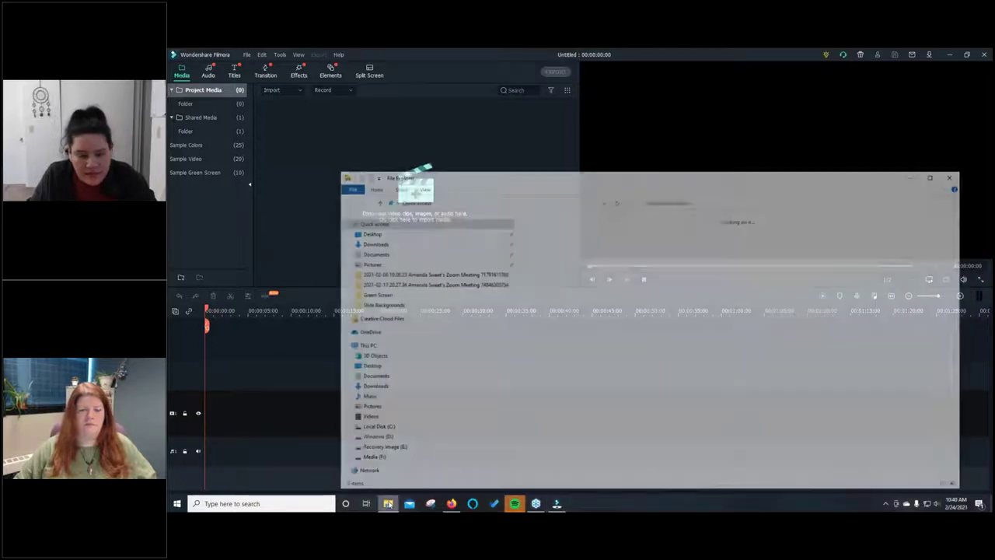
{"action": "left_click", "coordinate": [675, 241]}
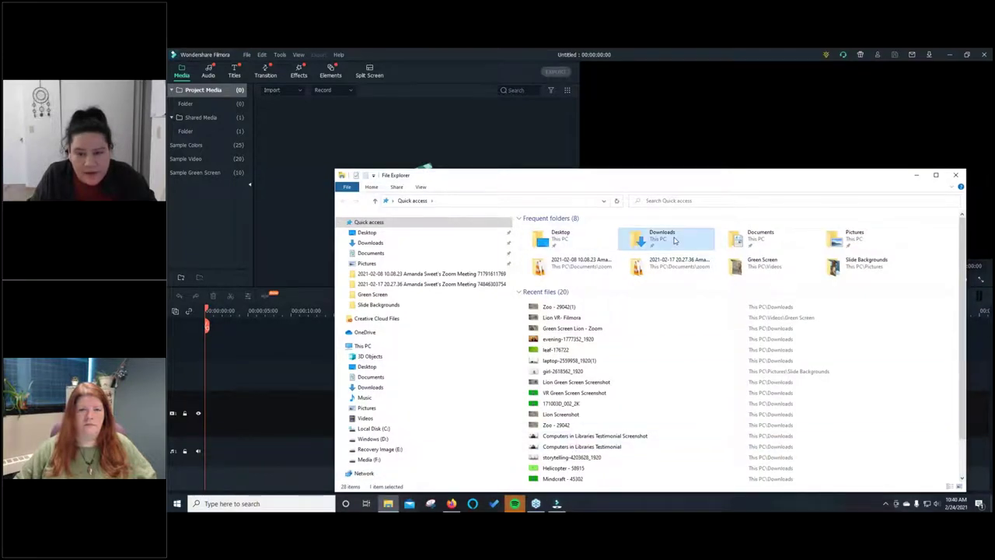
{"action": "double_click", "coordinate": [675, 241]}
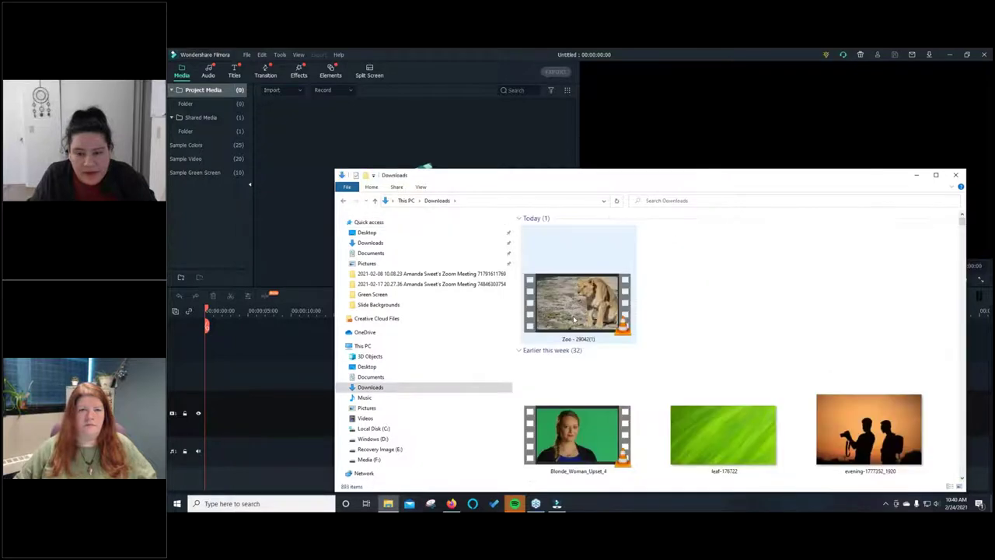
{"action": "left_click_drag", "start_coordinate": [575, 319], "coordinate": [360, 150]}
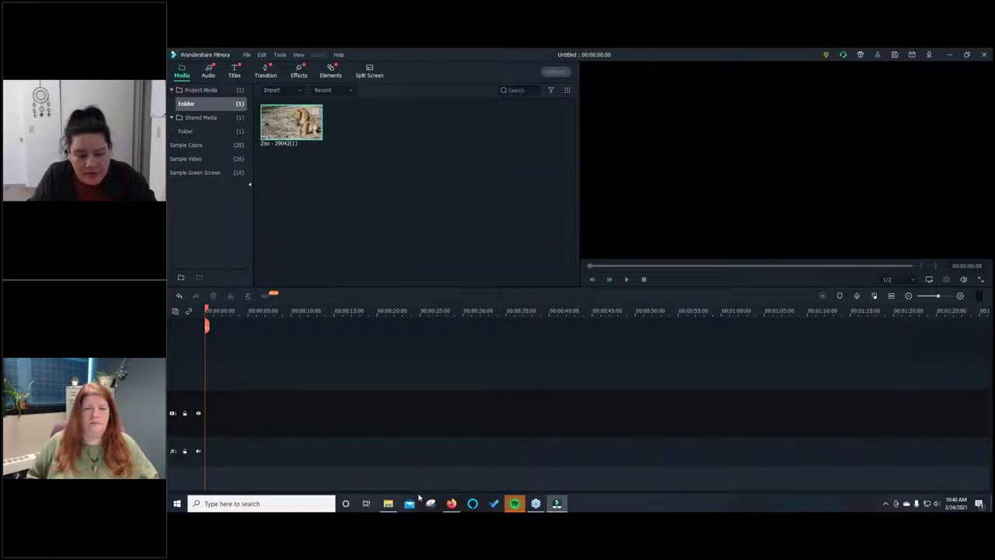
Step: Import the green screen video 171003D_002_2K of the woman with the VR headset from Downloads into the project media
{"action": "left_click", "coordinate": [388, 503]}
{"action": "scroll", "coordinate": [603, 363], "scroll_direction": "down", "scroll_amount": 2}
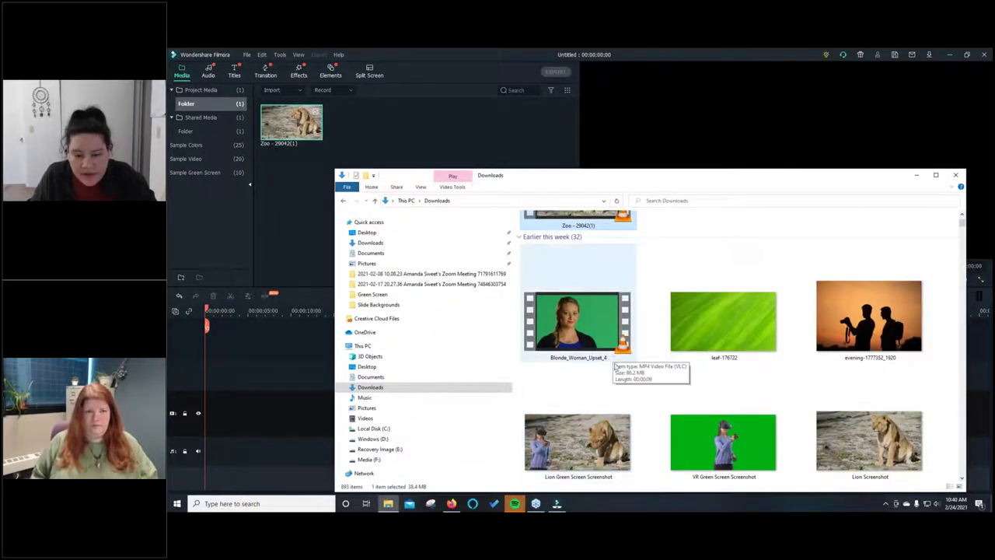
{"action": "scroll", "coordinate": [624, 422], "scroll_direction": "down", "scroll_amount": 2}
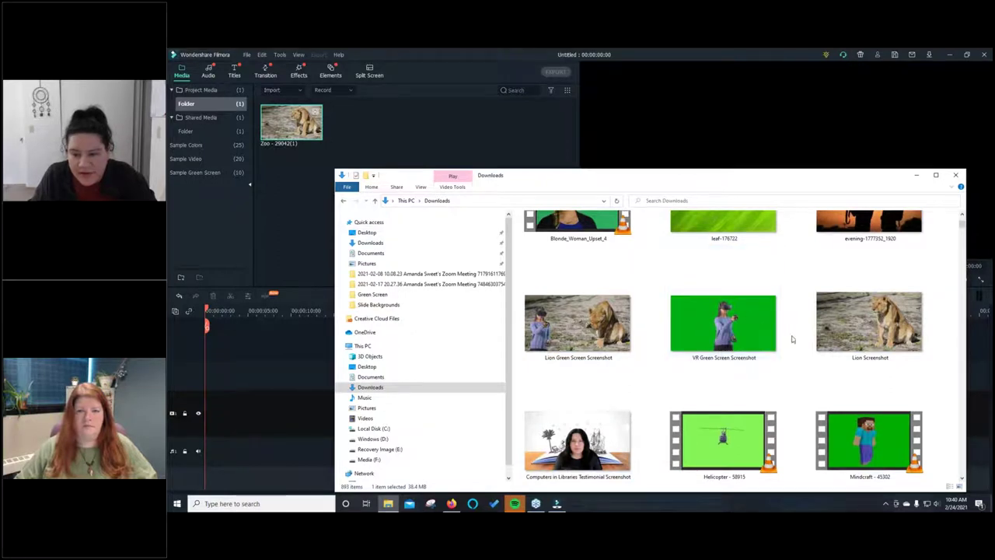
{"action": "scroll", "coordinate": [791, 338], "scroll_direction": "down", "scroll_amount": 3}
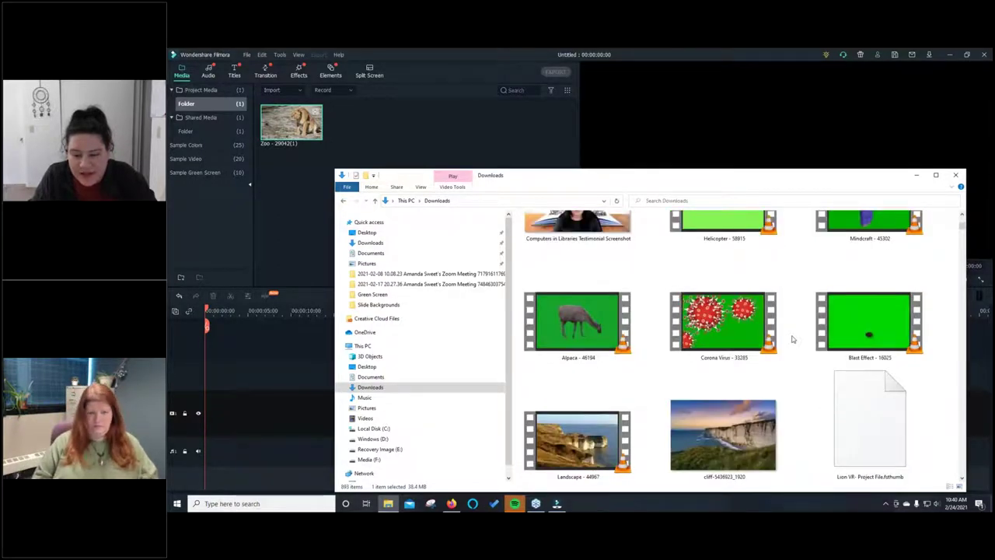
{"action": "scroll", "coordinate": [792, 339], "scroll_direction": "down", "scroll_amount": 3}
{"action": "scroll", "coordinate": [792, 339], "scroll_direction": "down", "scroll_amount": 2}
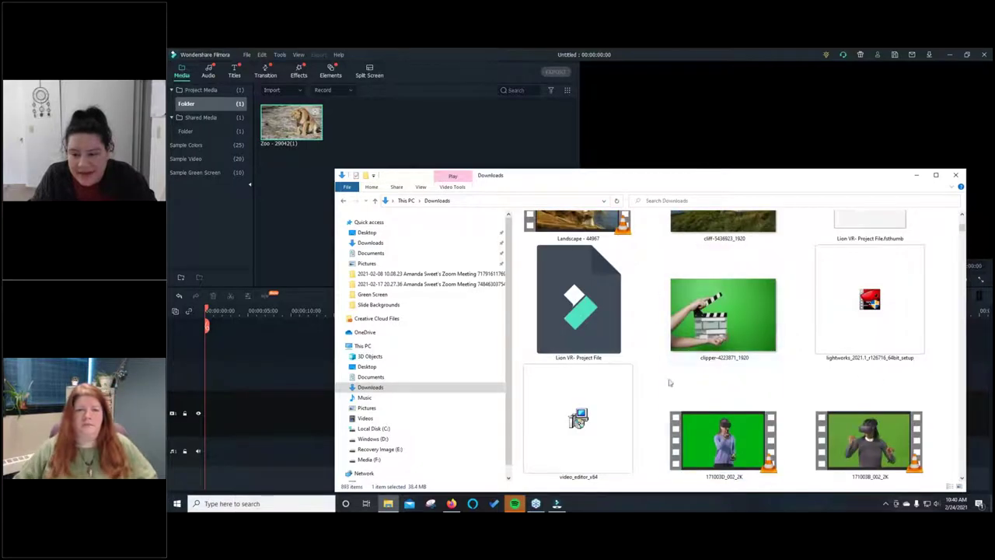
{"action": "left_click", "coordinate": [725, 437]}
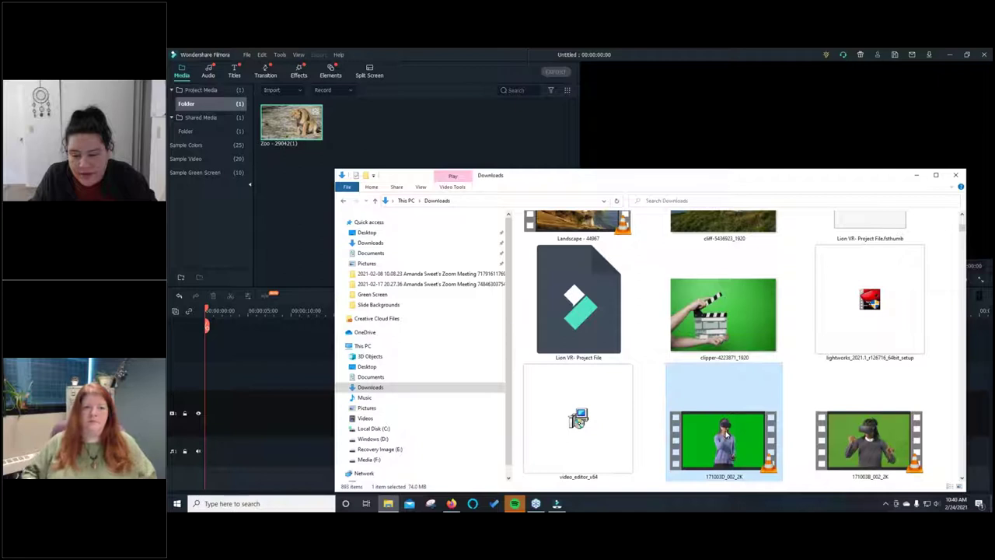
{"action": "left_click_drag", "start_coordinate": [725, 437], "coordinate": [395, 147]}
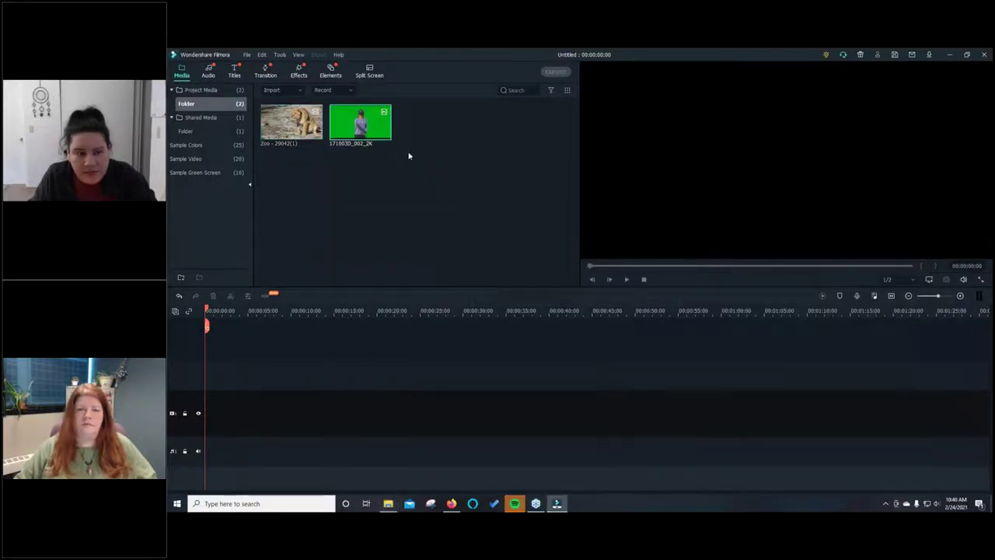
Step: Place the lion clip at the timeline's start on the second video track and the green screen clip on the track below it
{"action": "left_click", "coordinate": [286, 129]}
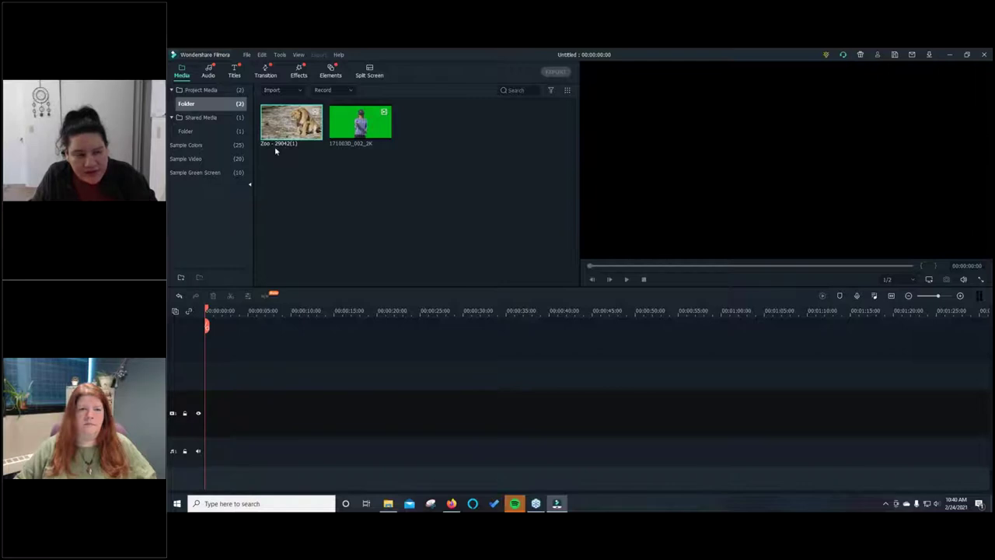
{"action": "left_click_drag", "start_coordinate": [244, 313], "coordinate": [209, 377]}
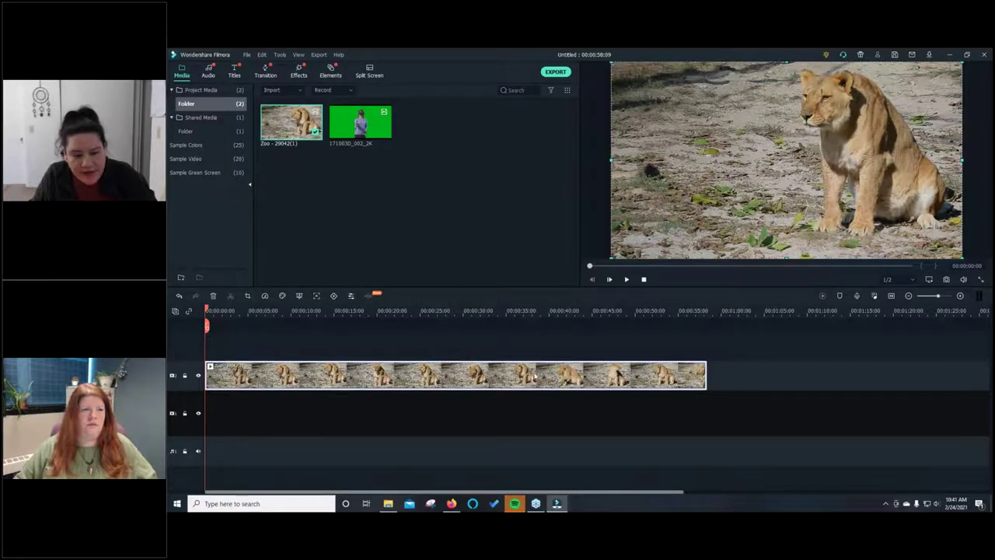
{"action": "mouse_move", "coordinate": [362, 121]}
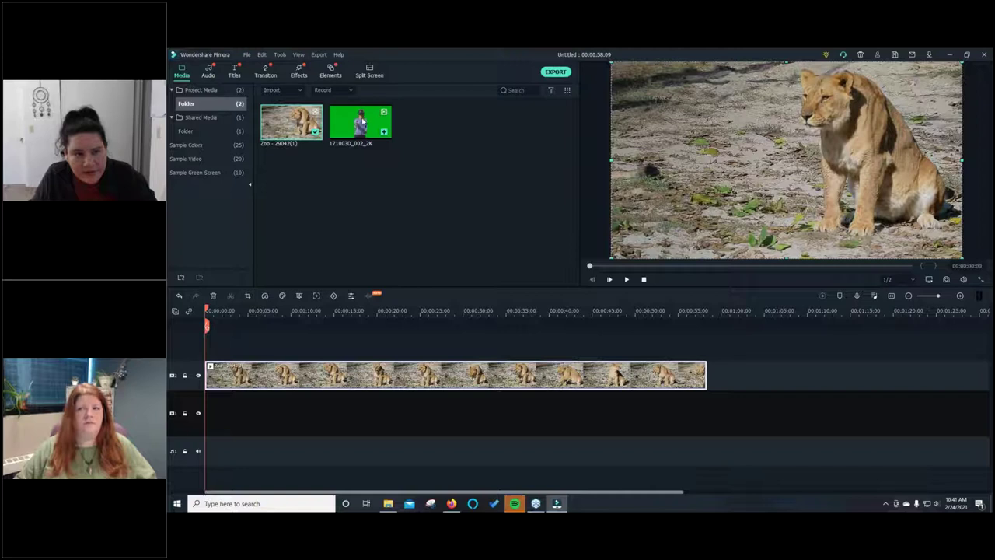
{"action": "left_click_drag", "start_coordinate": [364, 124], "coordinate": [209, 414]}
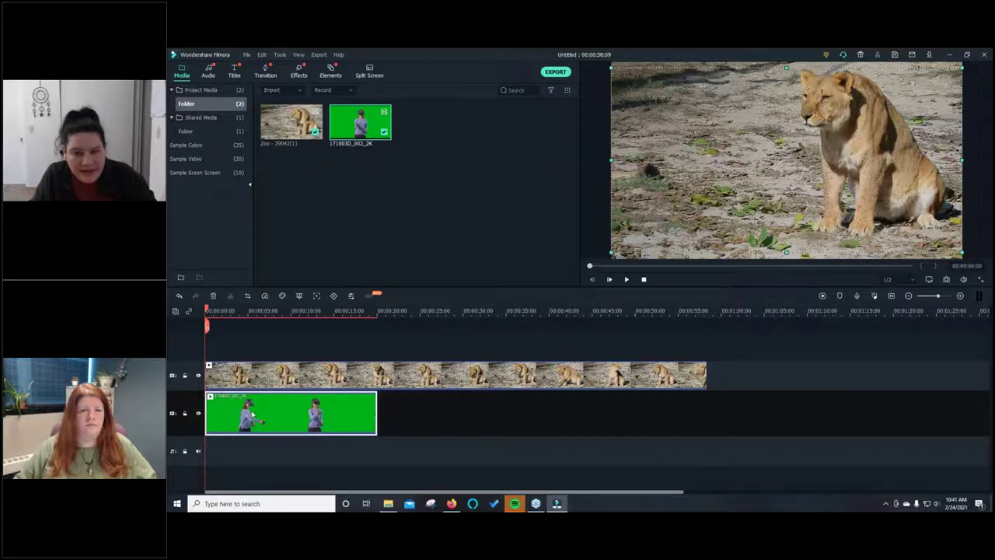
Step: Compare the green screen clip's layering above and below the lion clip, leaving it on the track above
{"action": "left_click_drag", "start_coordinate": [257, 418], "coordinate": [256, 347]}
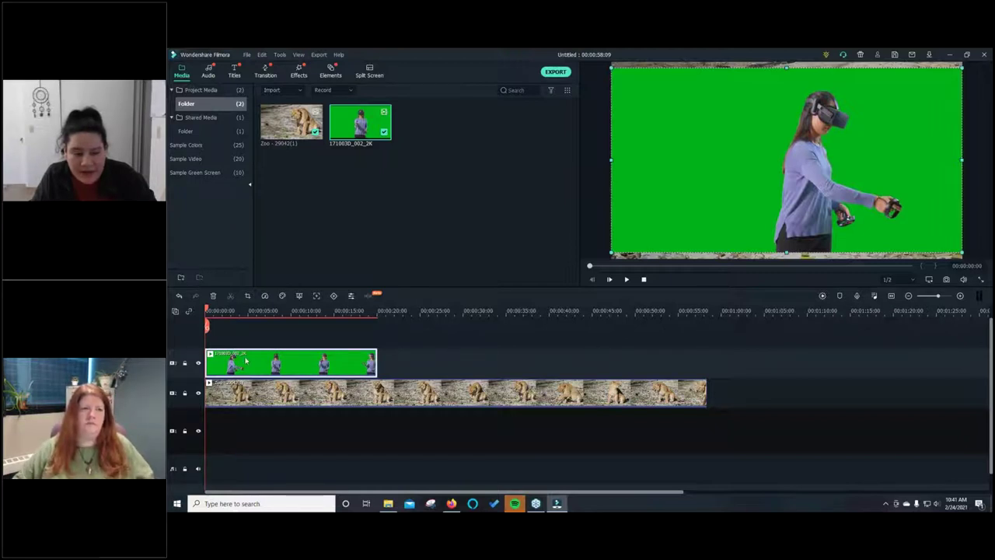
{"action": "left_click_drag", "start_coordinate": [246, 359], "coordinate": [245, 426]}
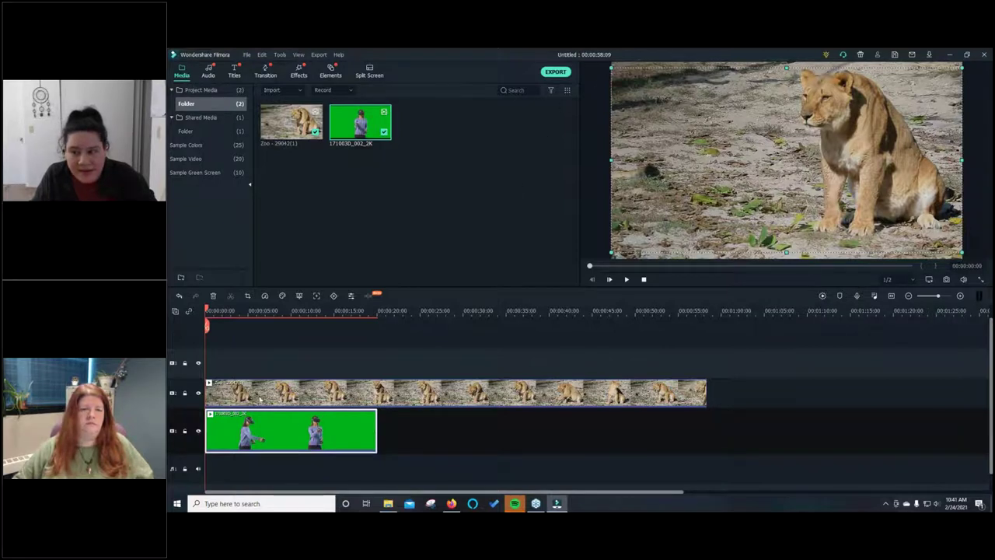
{"action": "left_click_drag", "start_coordinate": [247, 426], "coordinate": [240, 371]}
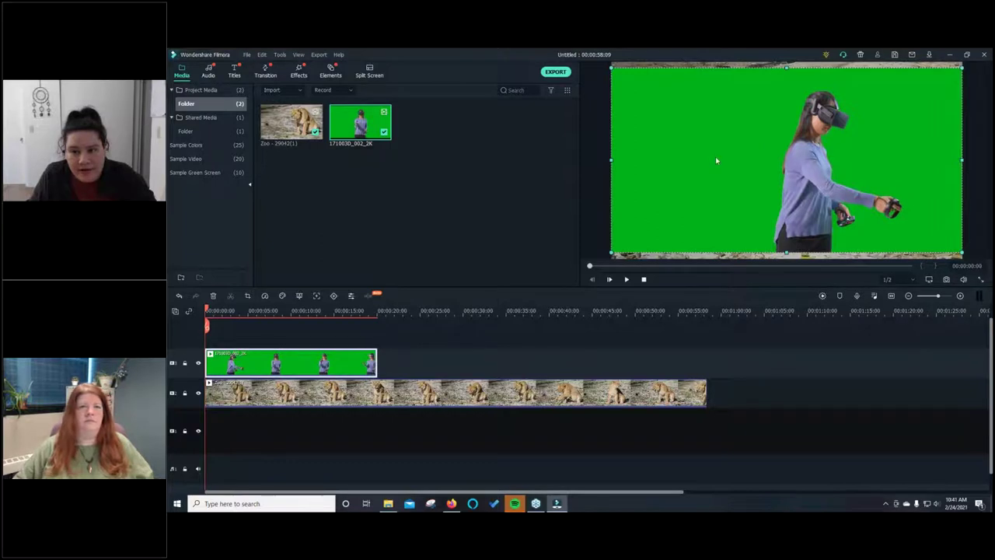
Step: Key out the green screen clip's background with Chroma Key, sampling its green and using an offset of 4 and a tolerance of 50
{"action": "left_click", "coordinate": [300, 296]}
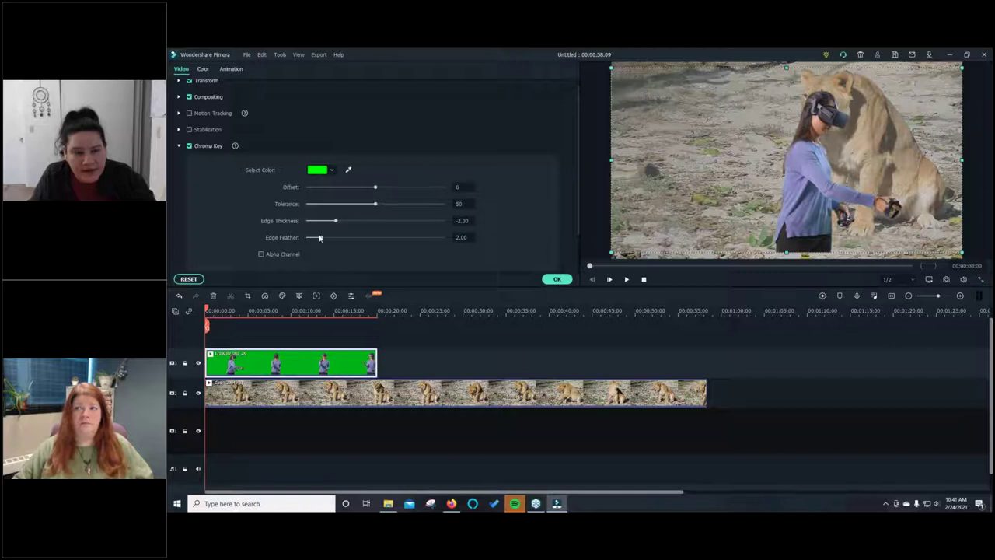
{"action": "left_click", "coordinate": [349, 171]}
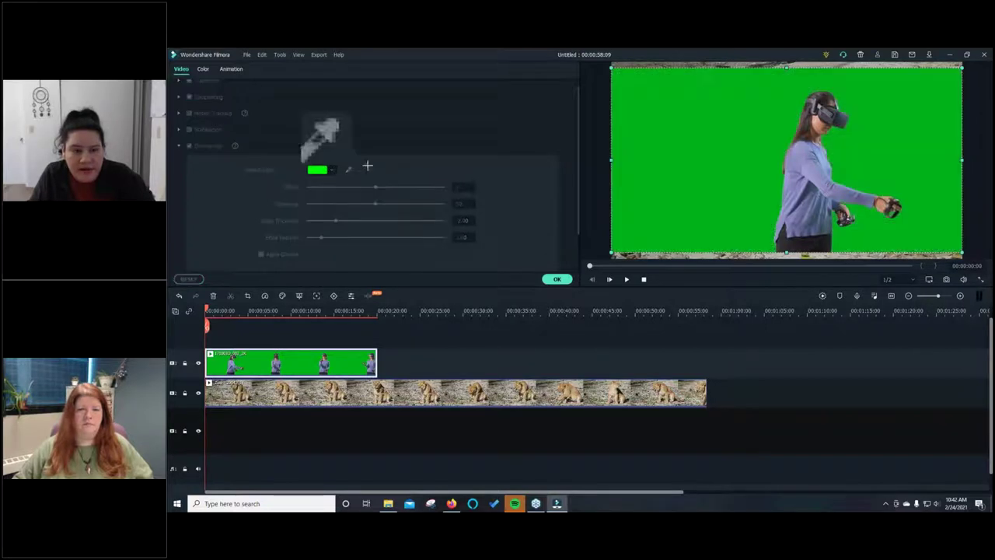
{"action": "left_click", "coordinate": [715, 165]}
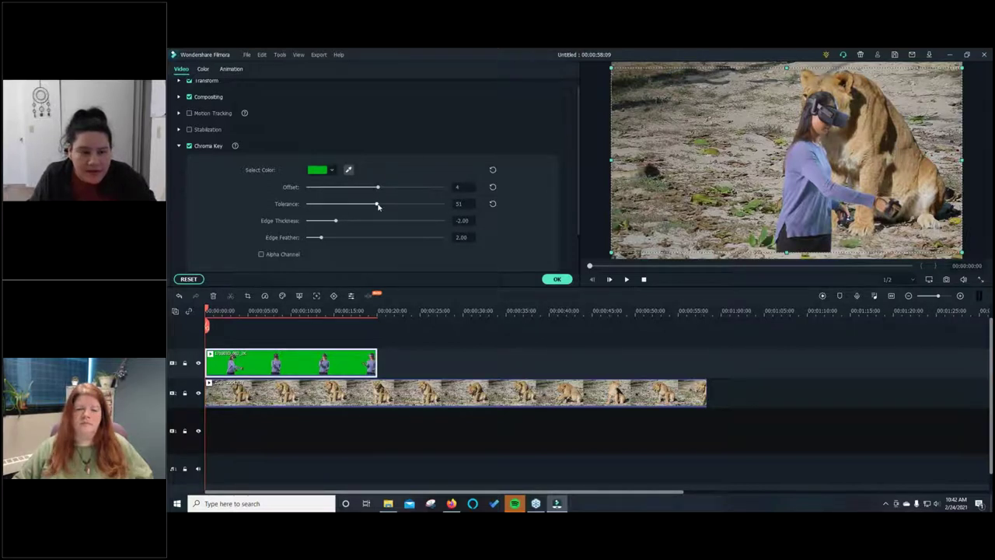
{"action": "left_click_drag", "start_coordinate": [380, 206], "coordinate": [378, 207]}
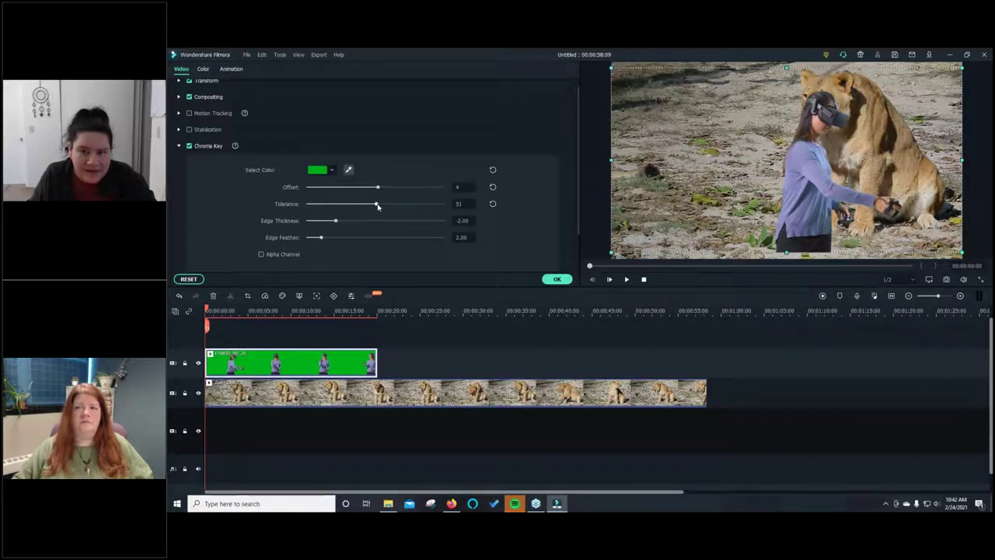
{"action": "left_click_drag", "start_coordinate": [378, 206], "coordinate": [374, 206]}
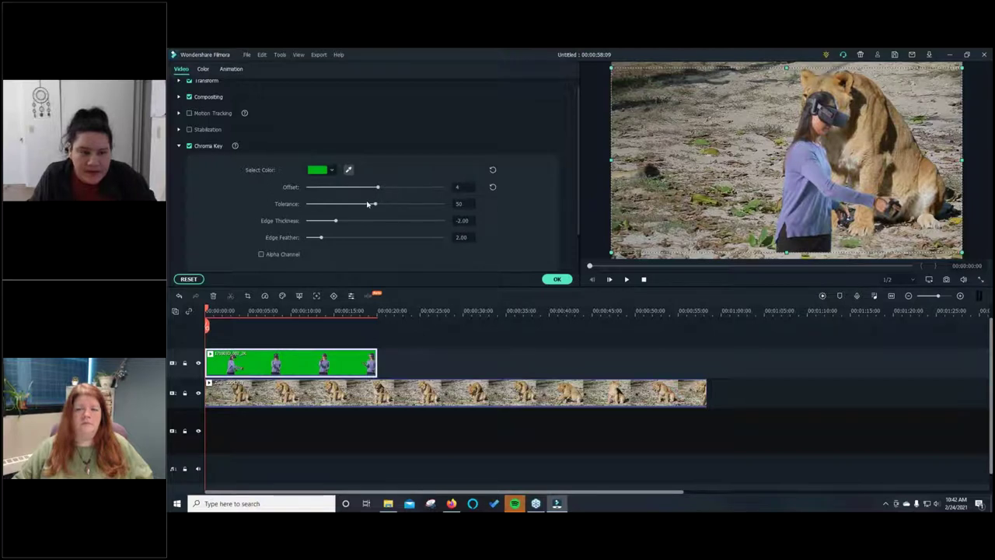
Step: Set the green screen clip's Chroma Key edge thickness to -1.88 and accept the keying settings
{"action": "left_click_drag", "start_coordinate": [335, 223], "coordinate": [339, 223]}
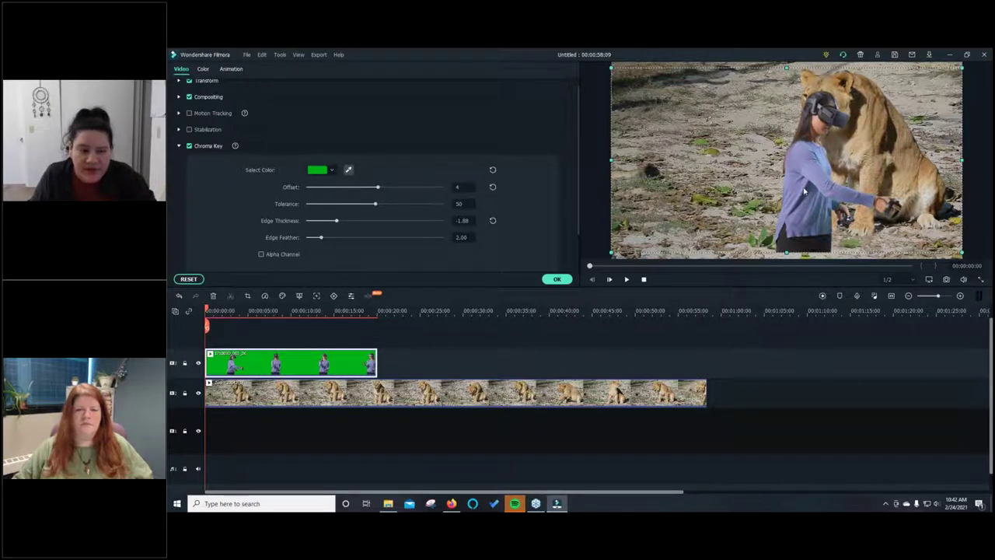
{"action": "left_click", "coordinate": [556, 279]}
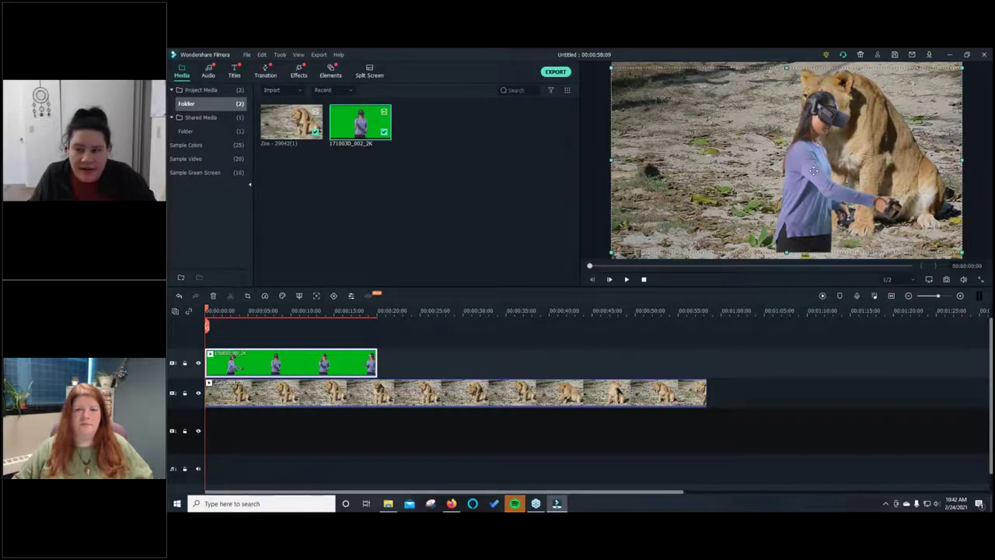
Step: Move the keyed woman across the preview so she stands in front of the lion on its facing side, and select the lion clip
{"action": "left_click_drag", "start_coordinate": [815, 174], "coordinate": [690, 180]}
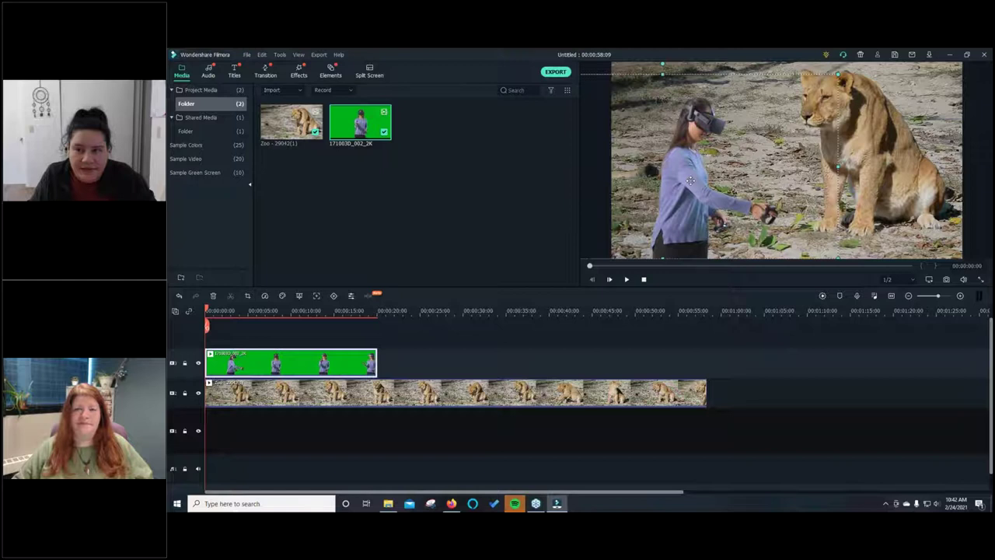
{"action": "left_click_drag", "start_coordinate": [689, 180], "coordinate": [686, 184]}
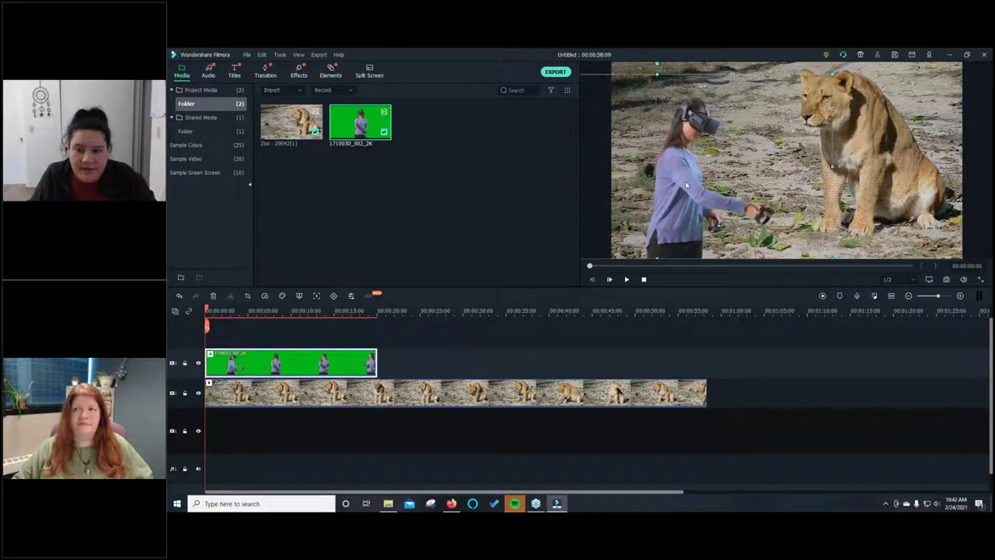
{"action": "left_click", "coordinate": [885, 146]}
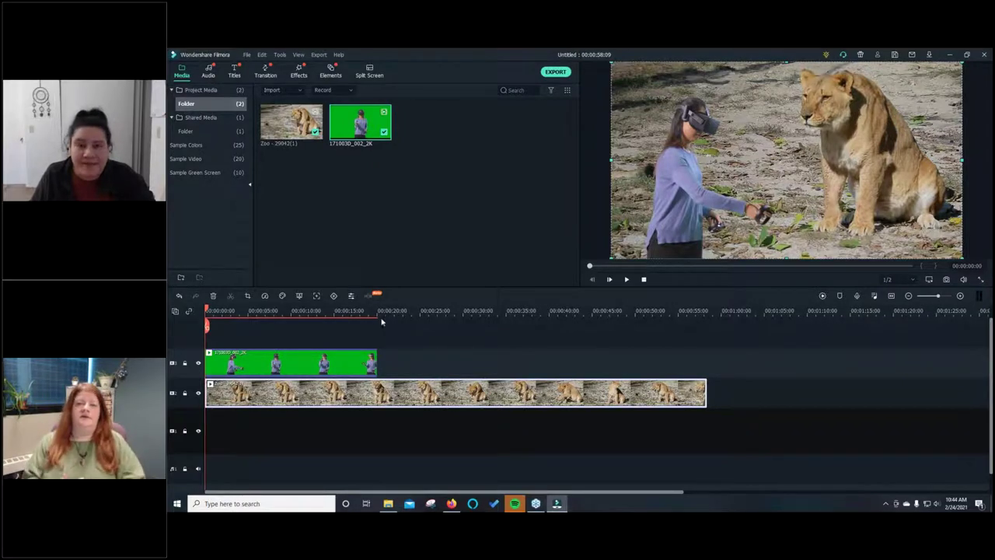
Step: Switch to GIMP by launching GIMP 2.10.22 from the installed programs
{"action": "left_click", "coordinate": [176, 503]}
{"action": "scroll", "coordinate": [240, 381], "scroll_direction": "down", "scroll_amount": 5}
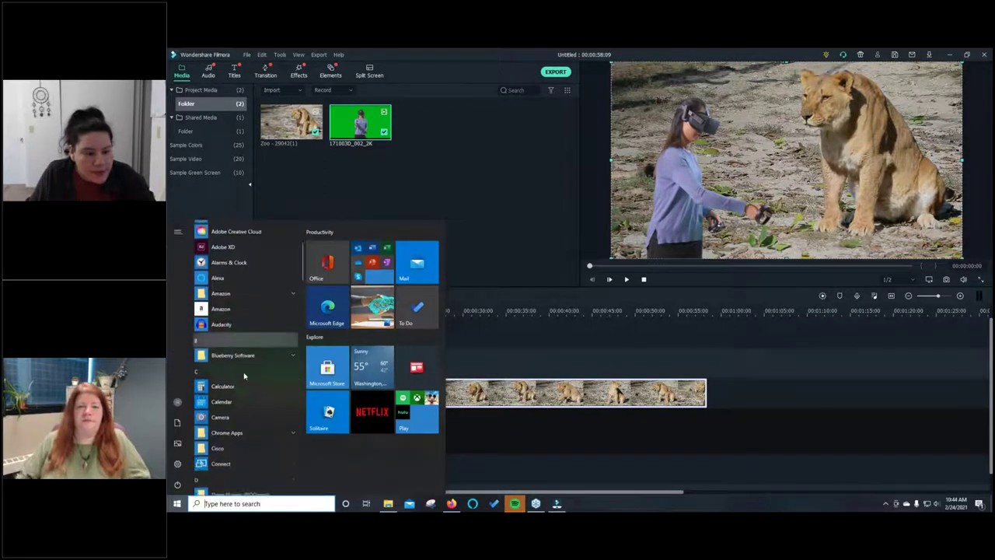
{"action": "scroll", "coordinate": [240, 377], "scroll_direction": "down", "scroll_amount": 5}
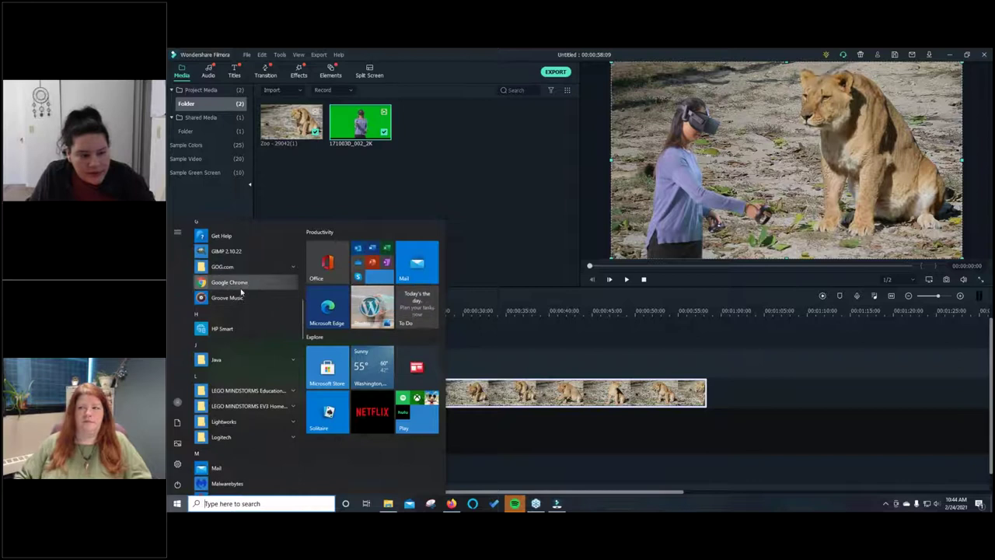
{"action": "left_click", "coordinate": [233, 253]}
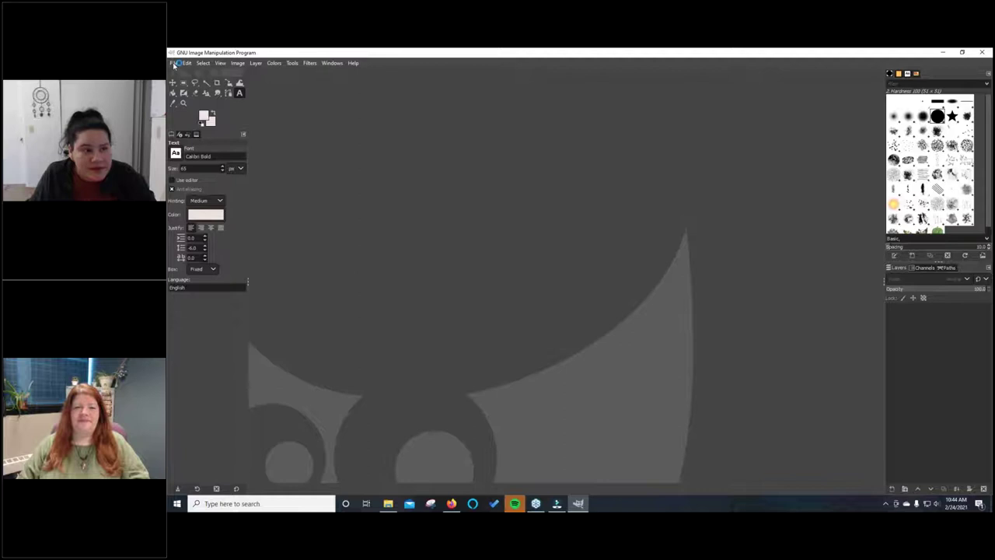
Step: Open the image VR Green Screen Screenshot.PNG from the Downloads folder
{"action": "left_click", "coordinate": [176, 62]}
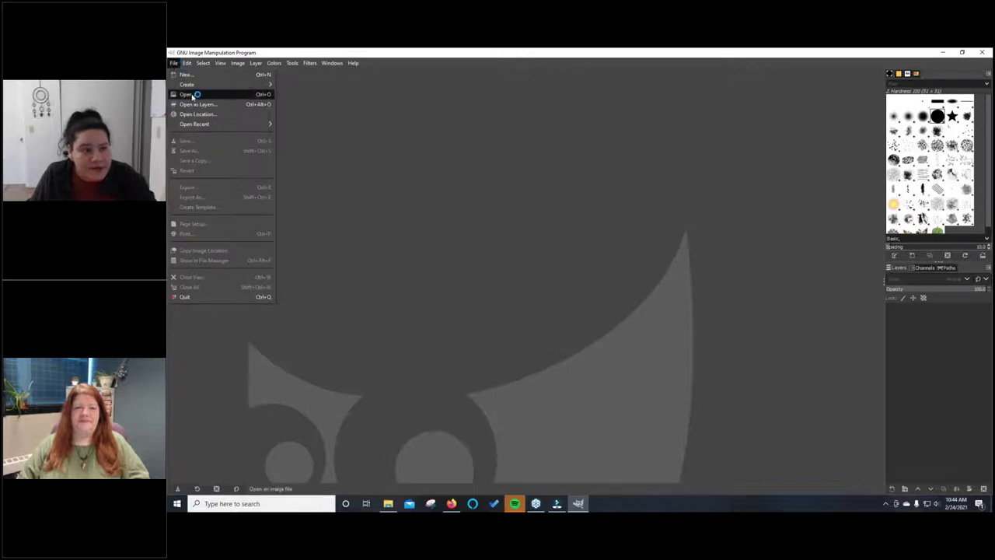
{"action": "left_click", "coordinate": [190, 94]}
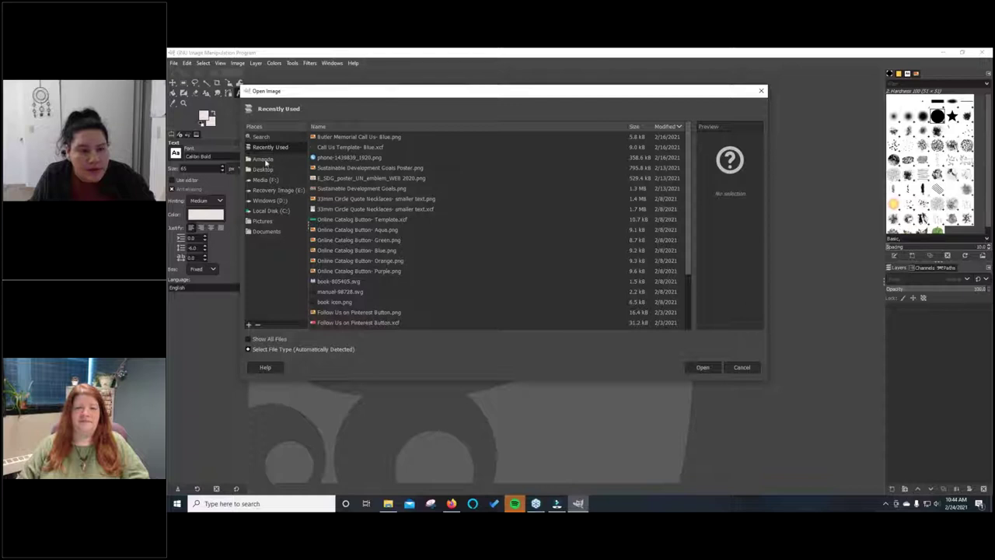
{"action": "left_click", "coordinate": [264, 159]}
{"action": "left_click", "coordinate": [336, 148]}
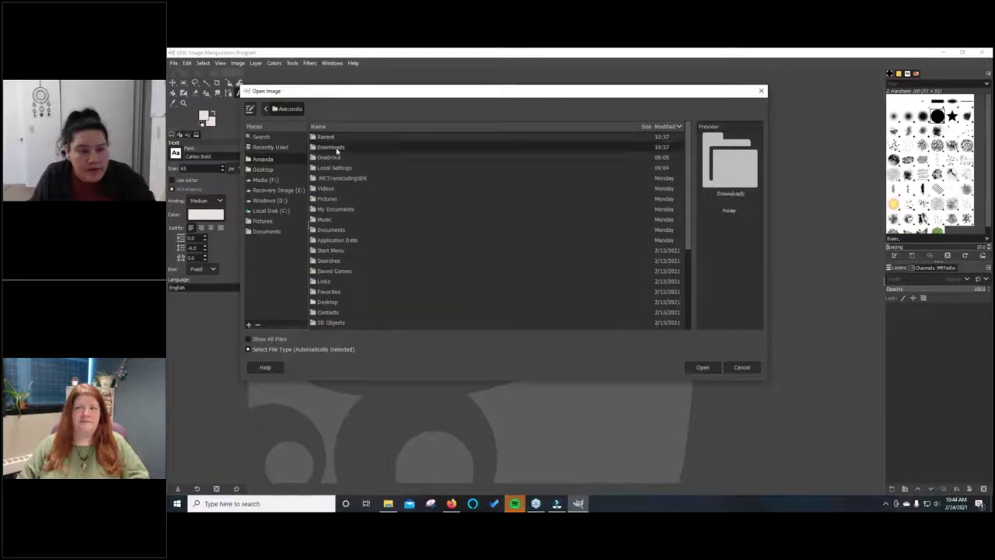
{"action": "double_click", "coordinate": [336, 149]}
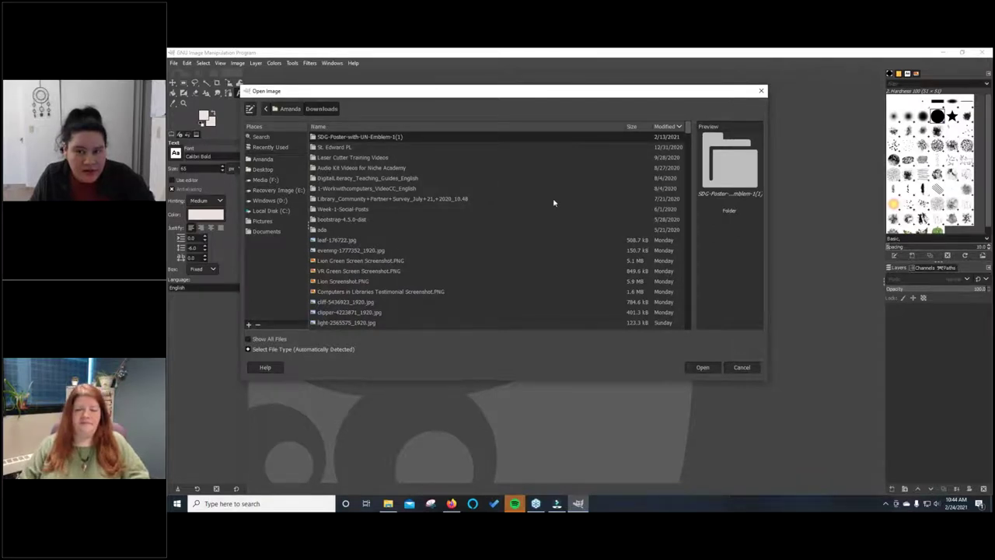
{"action": "left_click", "coordinate": [351, 284]}
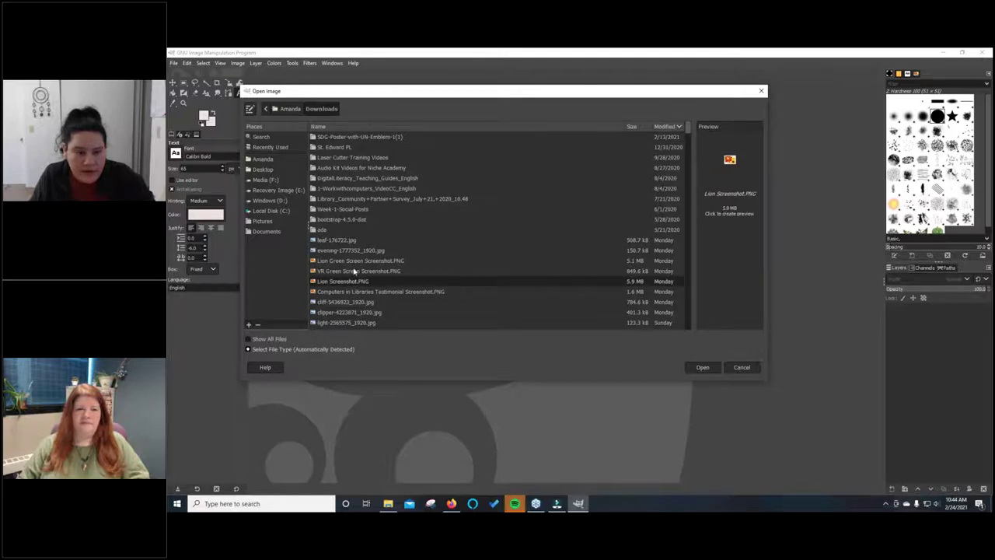
{"action": "left_click", "coordinate": [354, 272]}
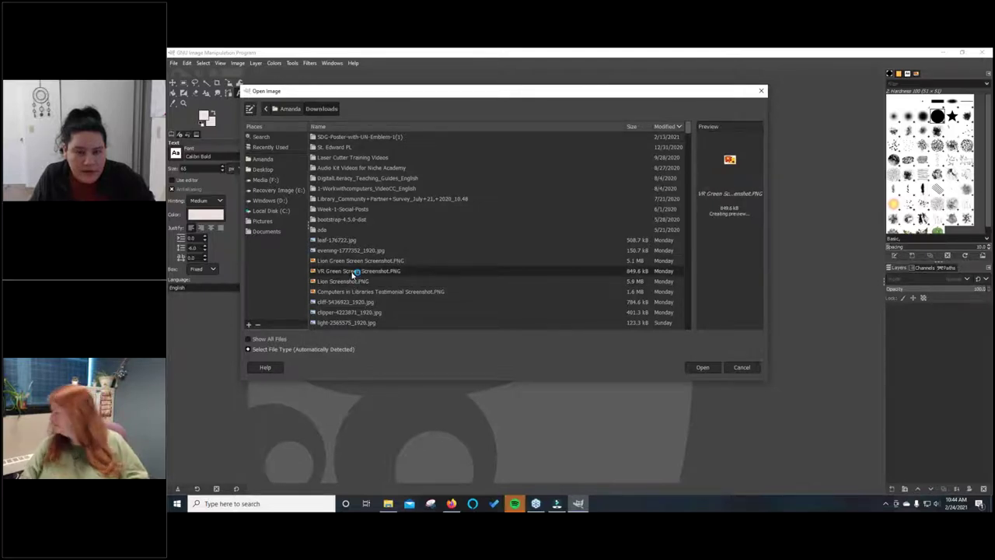
{"action": "left_click", "coordinate": [703, 368]}
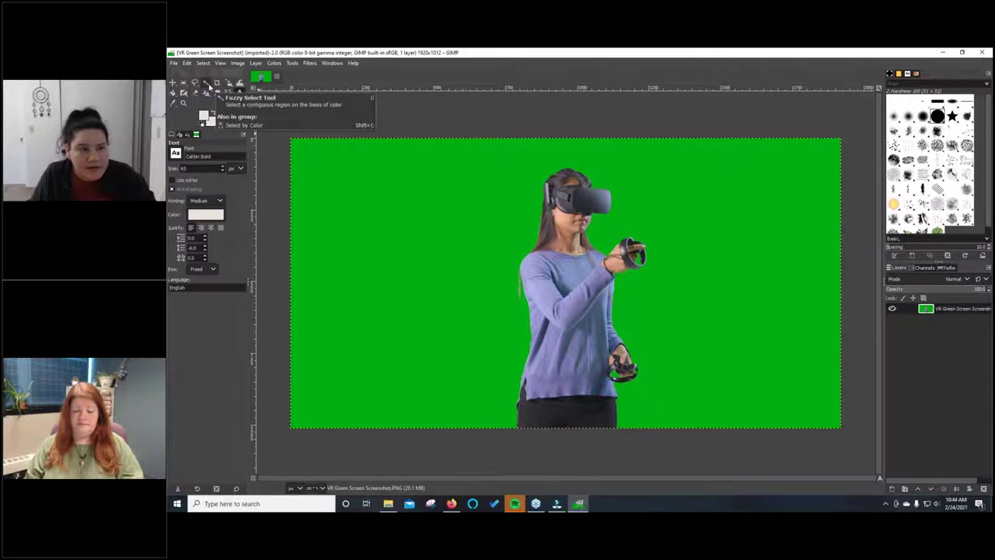
Step: Try to remove the green background by sampling it with the Color Picker and deleting, and undo the deletion
{"action": "left_click", "coordinate": [174, 106]}
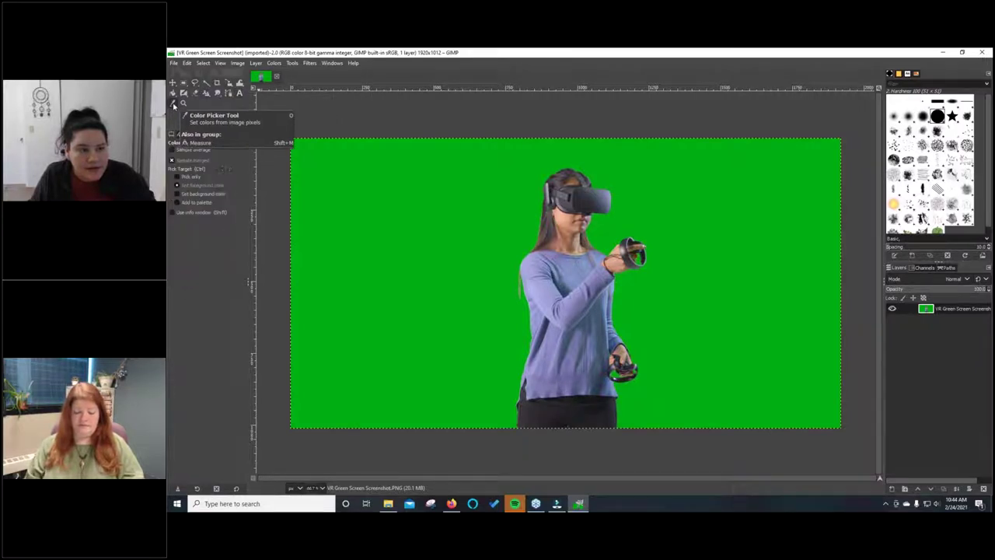
{"action": "left_click", "coordinate": [403, 176]}
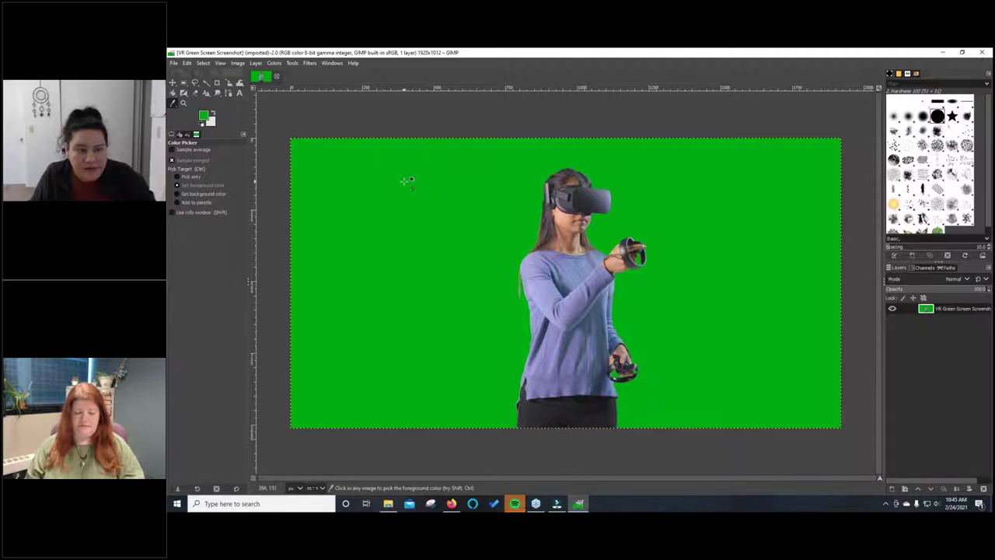
{"action": "key", "text": "Delete"}
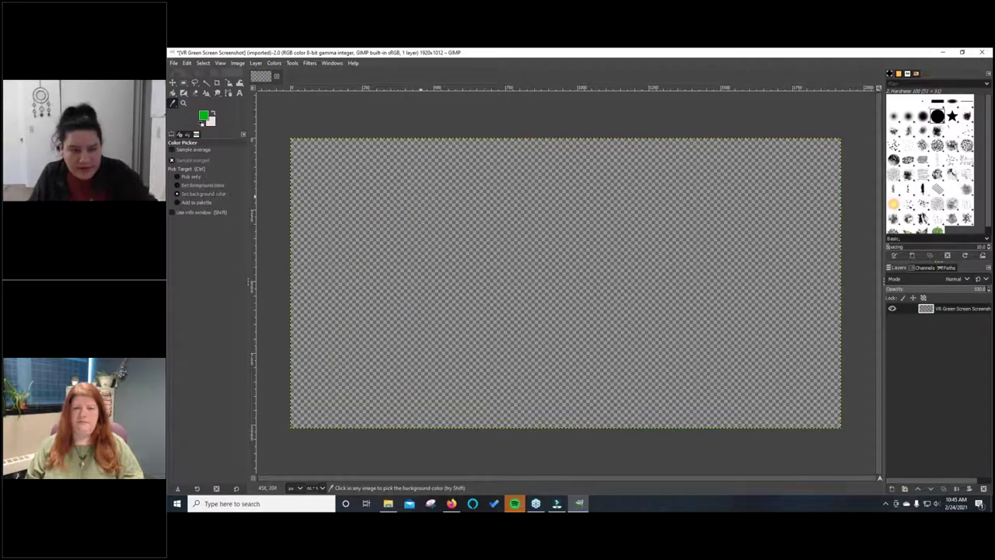
{"action": "key", "text": "ctrl+z"}
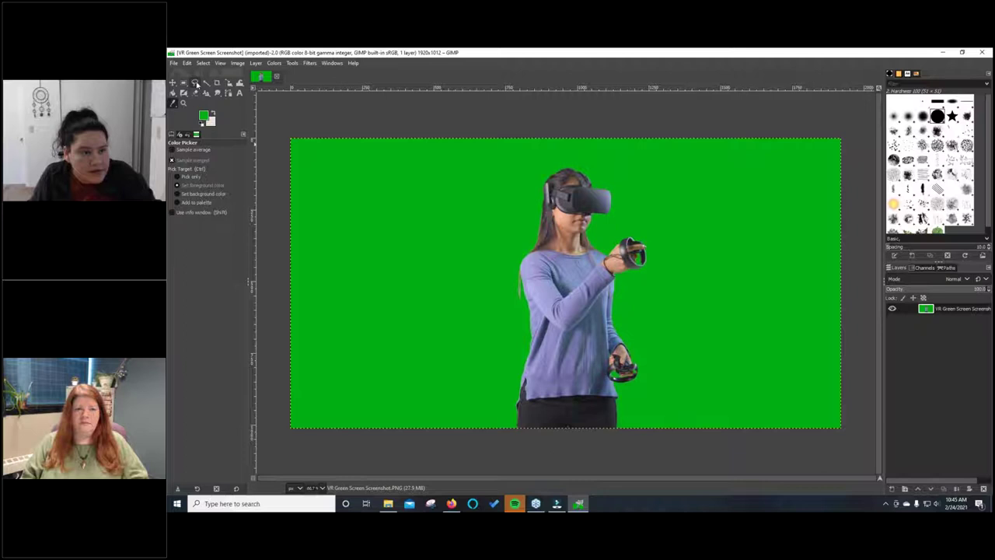
Step: Try removing the green background with Fuzzy Select at a threshold of 40, and undo the removal and selection
{"action": "left_click", "coordinate": [206, 82]}
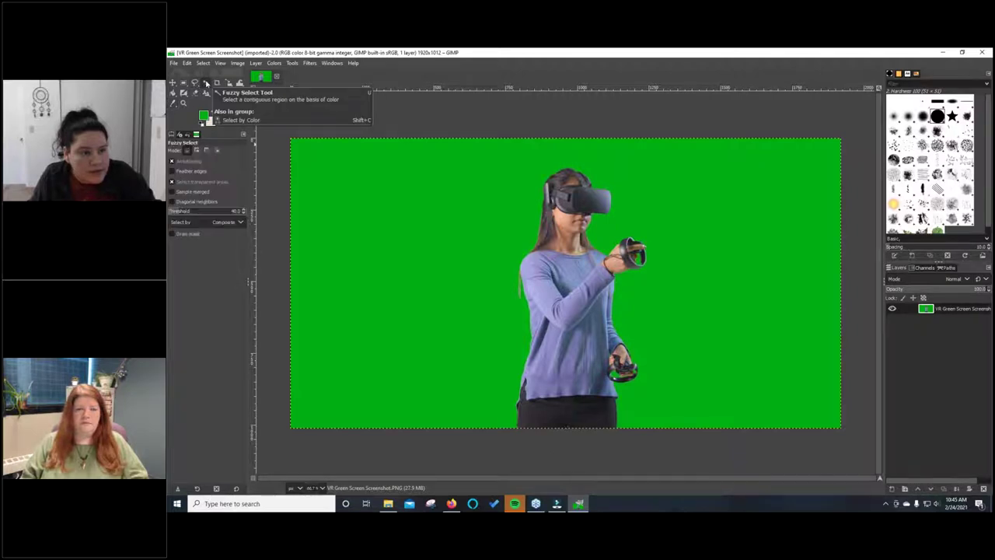
{"action": "left_click", "coordinate": [313, 165]}
{"action": "key", "text": "Delete"}
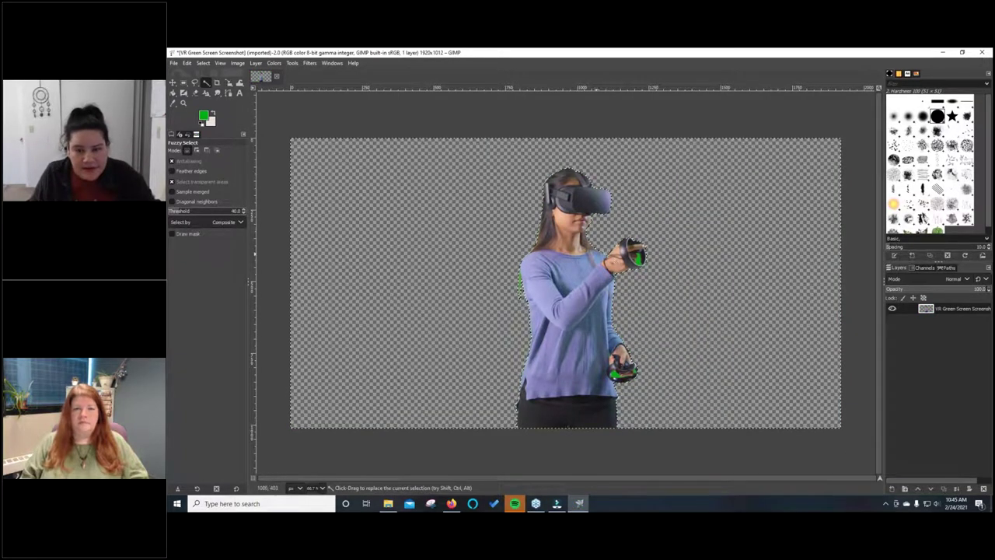
{"action": "key", "text": "ctrl+shift+a"}
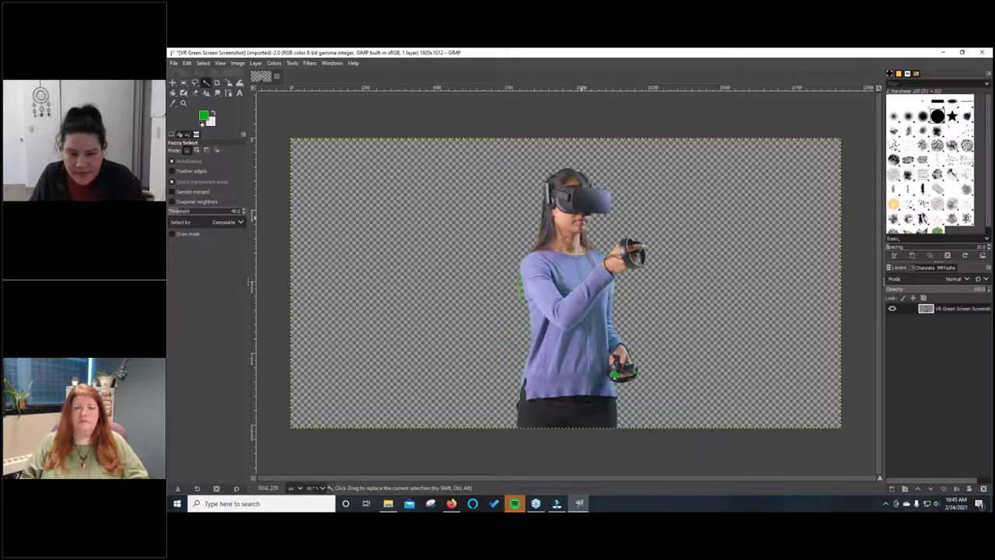
{"action": "key", "text": "ctrl"}
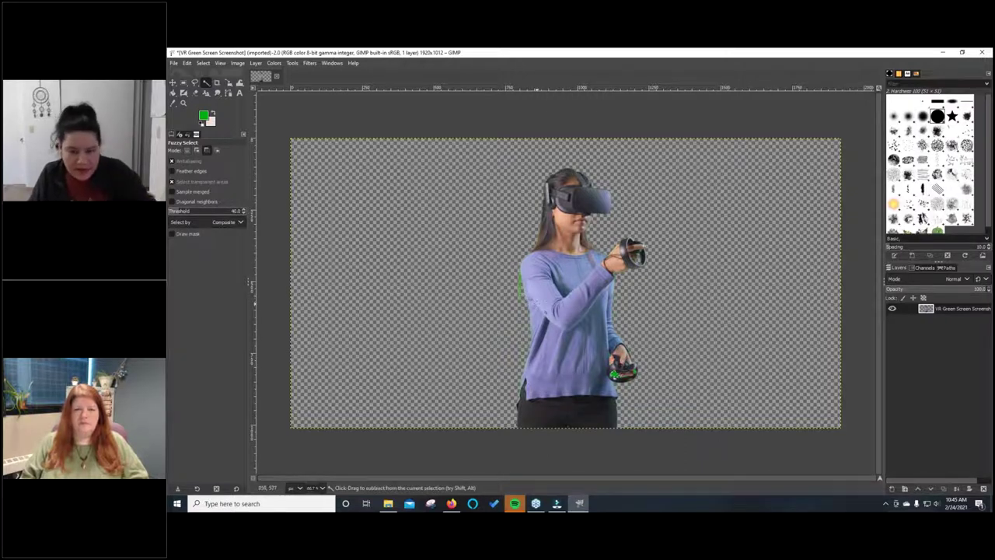
{"action": "key", "text": "ctrl+z"}
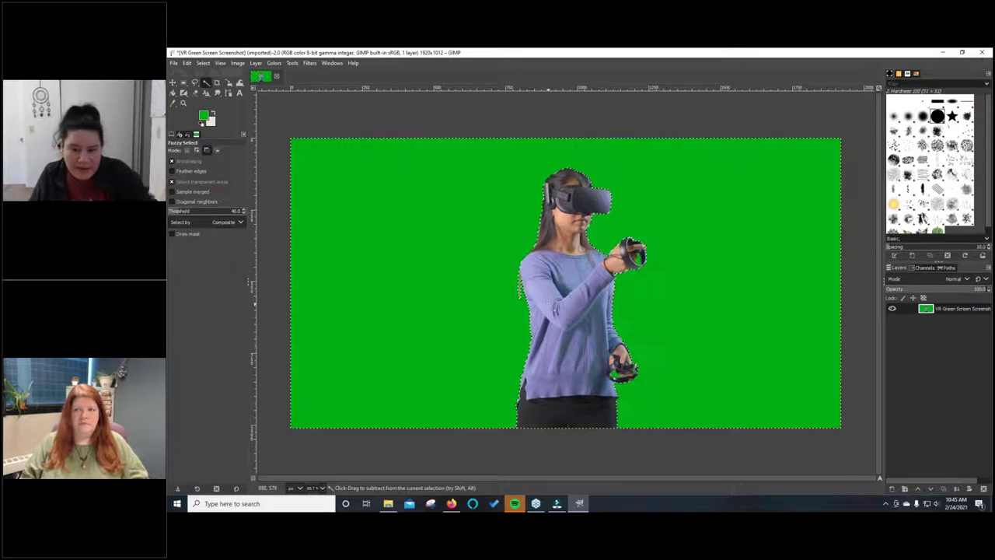
{"action": "key", "text": "ctrl+z"}
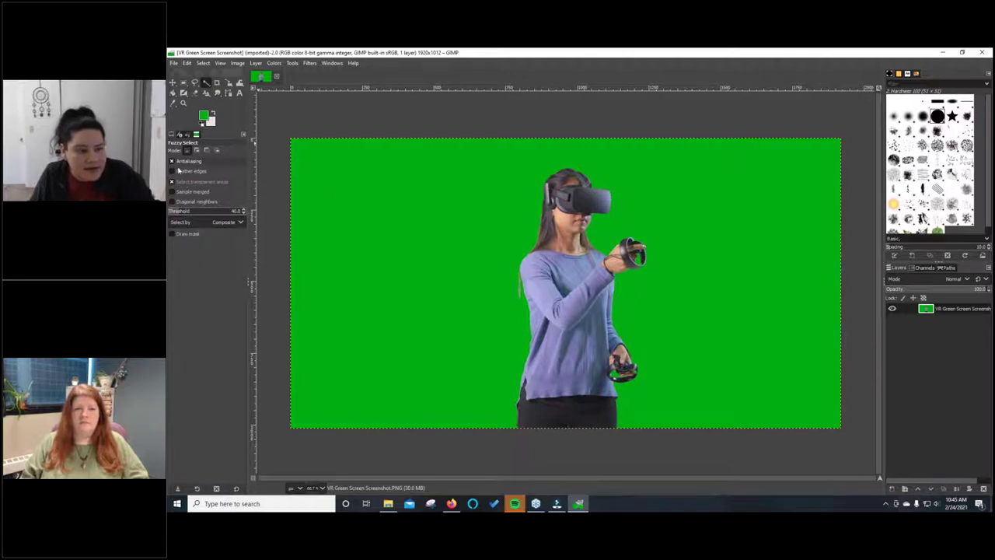
Step: Set the Fuzzy Select threshold to 66, delete the green background around the woman, and clear the selection
{"action": "left_click", "coordinate": [244, 211]}
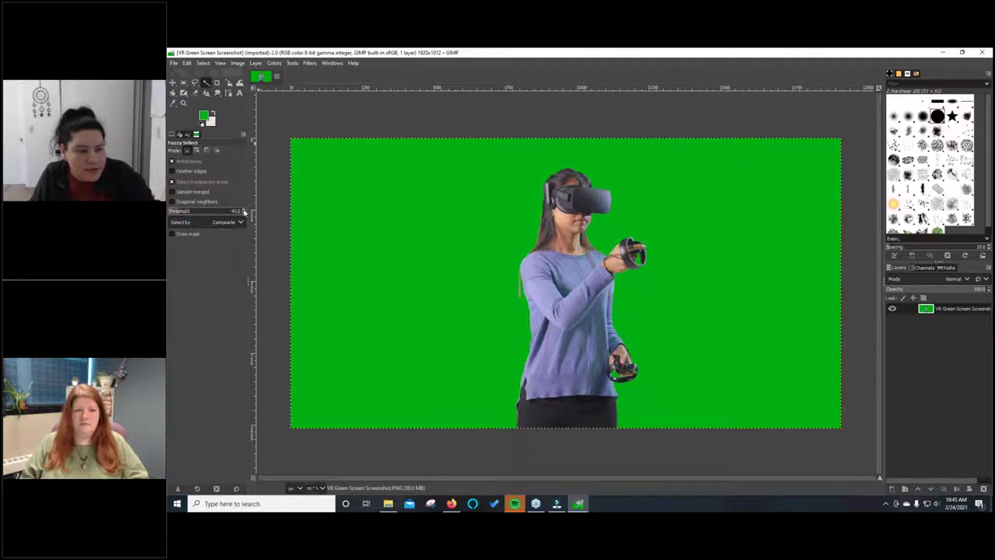
{"action": "left_click", "coordinate": [244, 210]}
{"action": "left_click", "coordinate": [328, 222]}
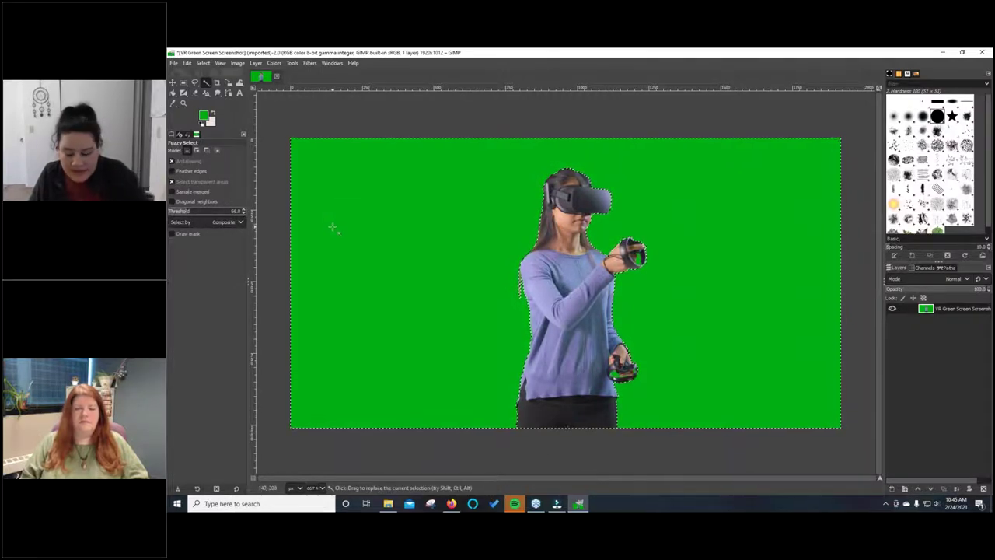
{"action": "key", "text": "Delete"}
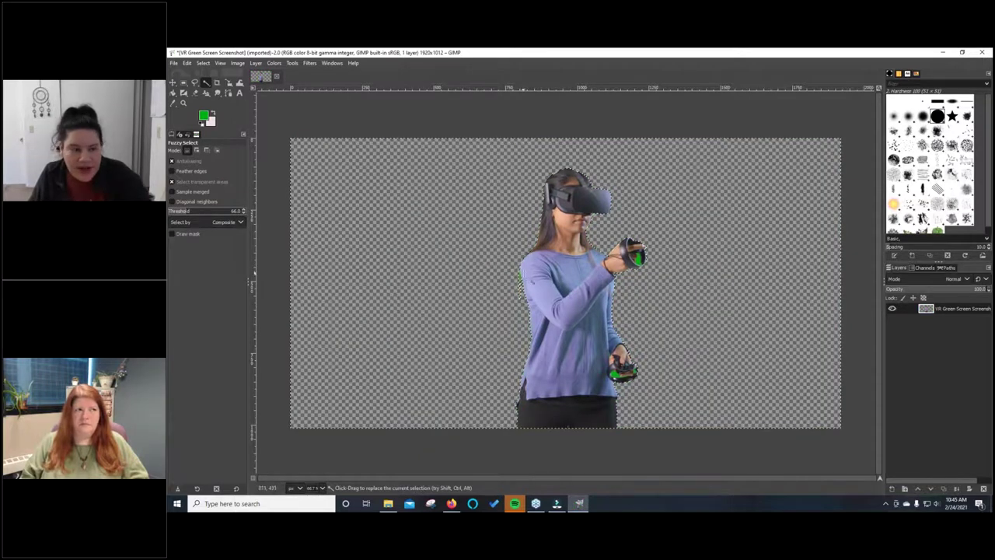
{"action": "key", "text": "ctrl+shift+a"}
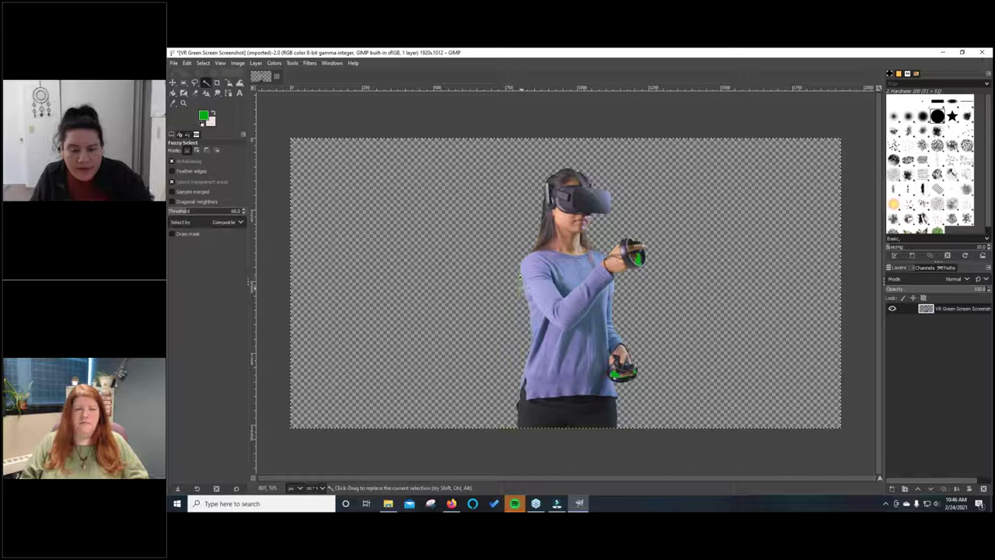
Step: Delete the leftover green patches beside the woman's sleeve and inside both controllers with Fuzzy Select, and clear the selection
{"action": "left_click", "coordinate": [519, 286]}
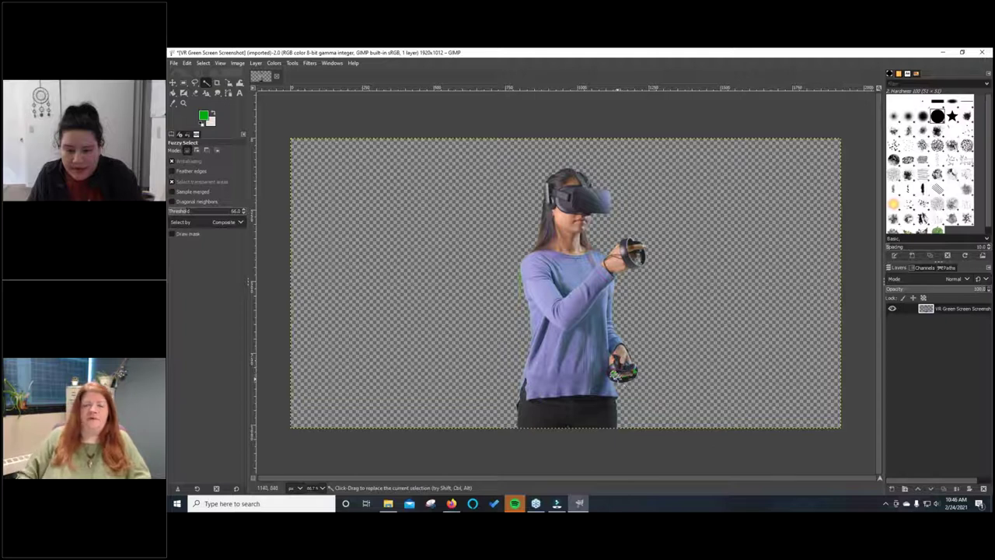
{"action": "left_click", "coordinate": [667, 362]}
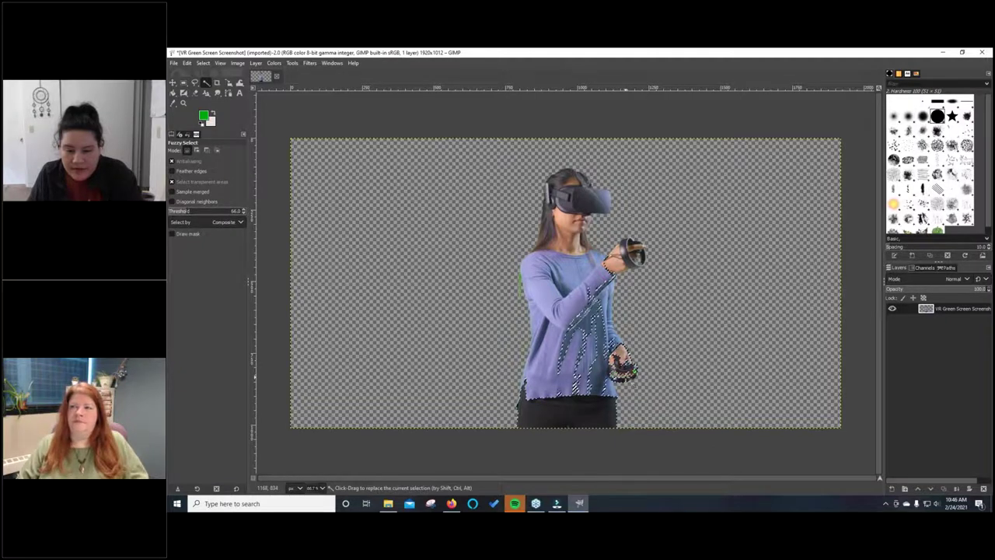
{"action": "key", "text": "ctrl+shift+a"}
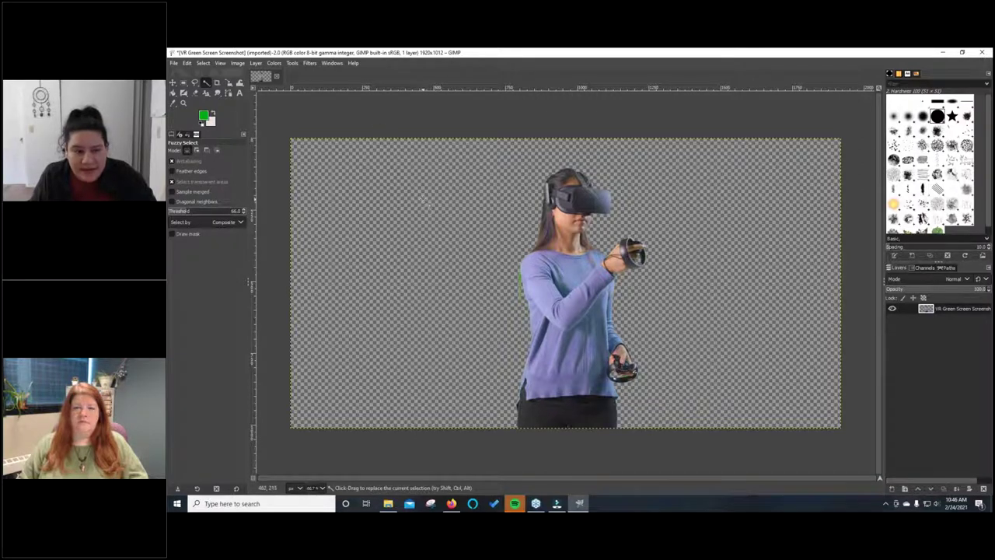
Step: Sample the green fringe beside the sleeve with the Color Picker, and select the transparent area around the woman with Fuzzy Select
{"action": "left_click", "coordinate": [172, 103]}
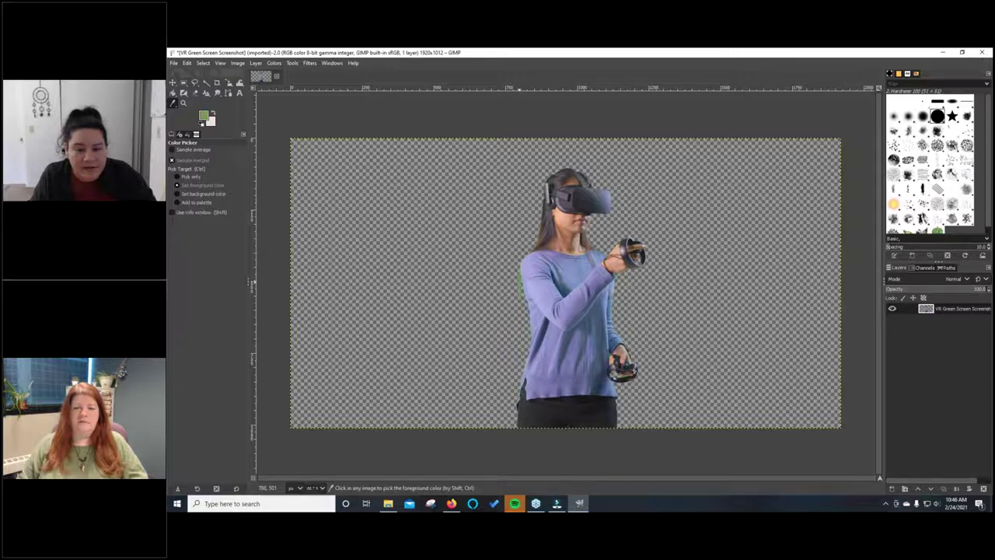
{"action": "left_click", "coordinate": [206, 83]}
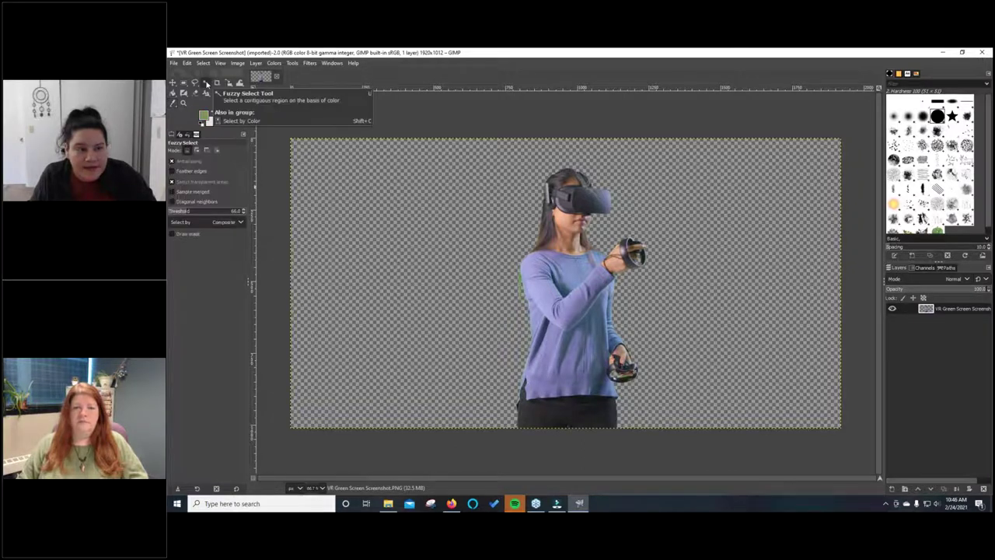
{"action": "left_click", "coordinate": [445, 233]}
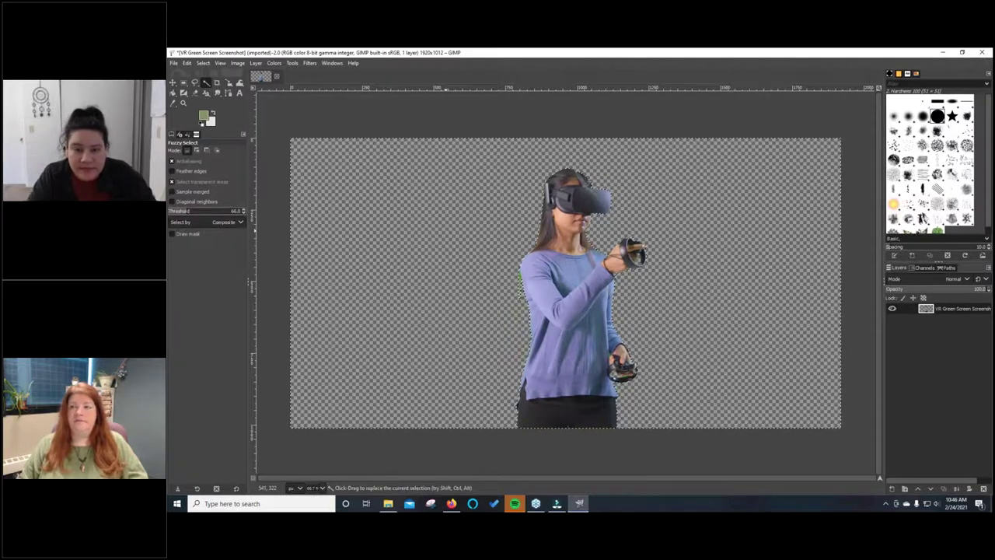
Step: Clear the selection around the woman and add Lion Green Screen Screenshot.PNG from Downloads as a new layer
{"action": "key", "text": "ctrl+i"}
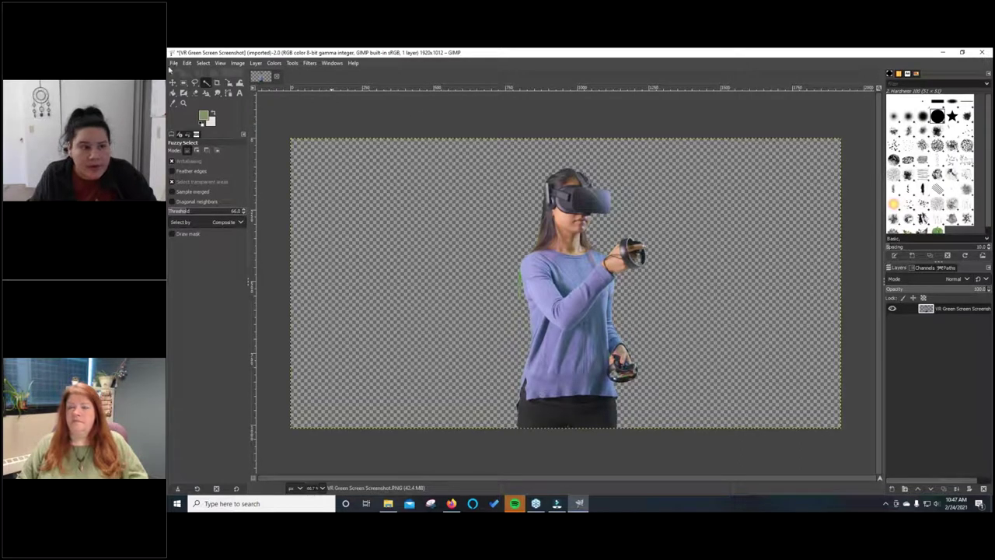
{"action": "left_click", "coordinate": [173, 63]}
{"action": "left_click", "coordinate": [196, 105]}
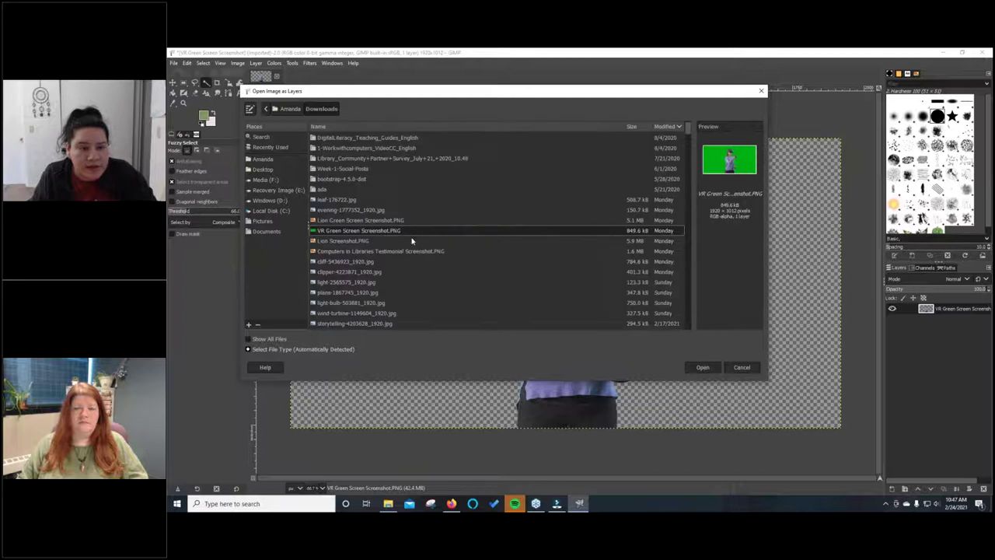
{"action": "left_click", "coordinate": [373, 221]}
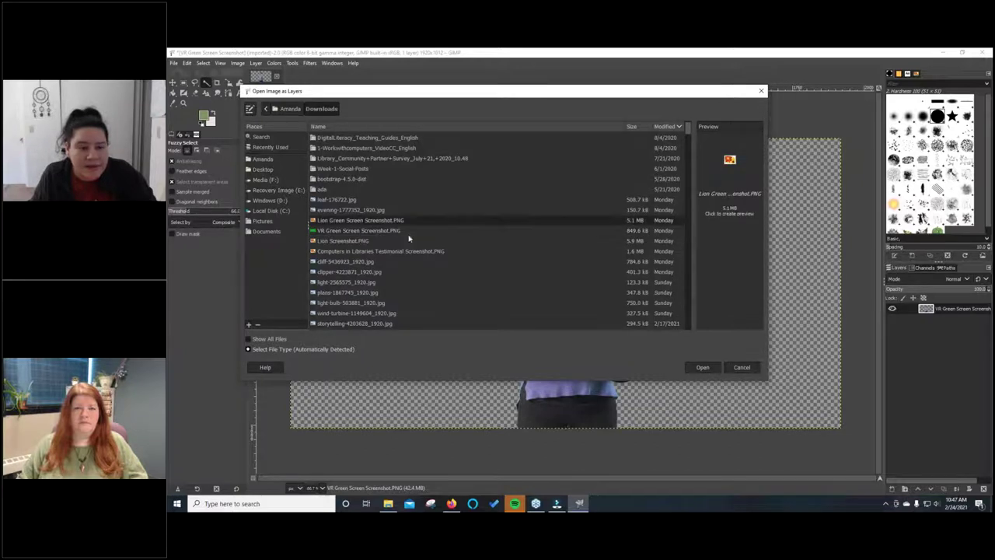
{"action": "left_click", "coordinate": [703, 367]}
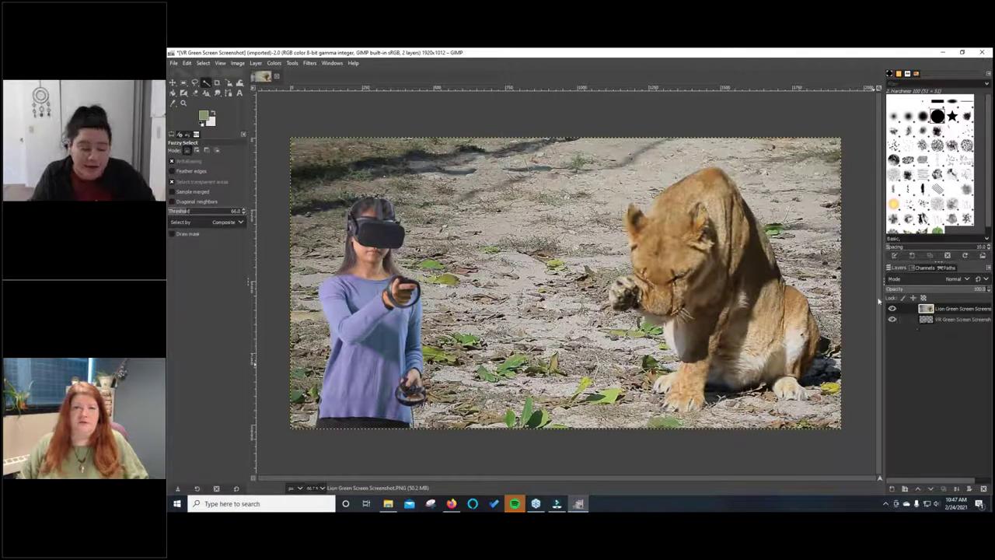
Step: Switch to the Windows Video Editor and create a new video project named Green Screen Test
{"action": "left_click", "coordinate": [256, 502]}
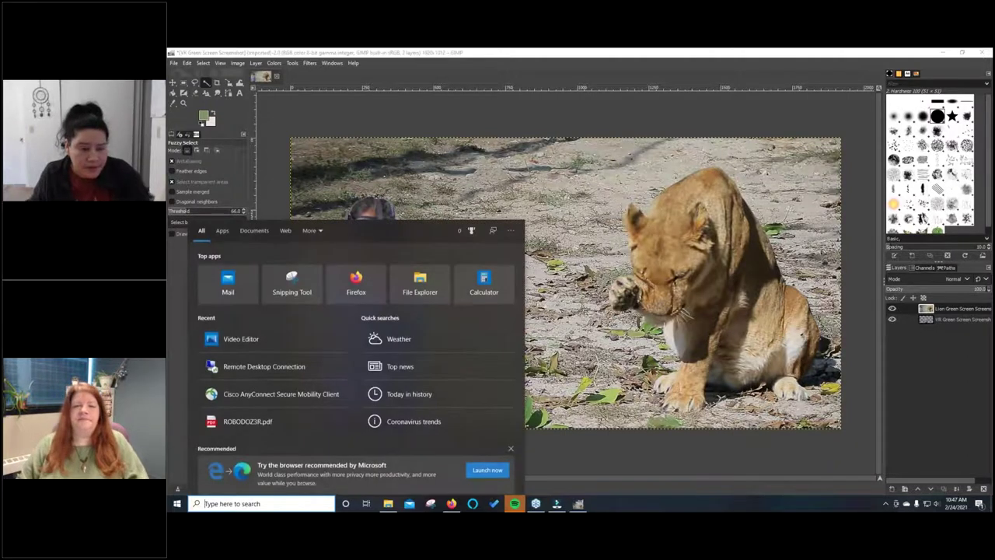
{"action": "type", "text": "video"}
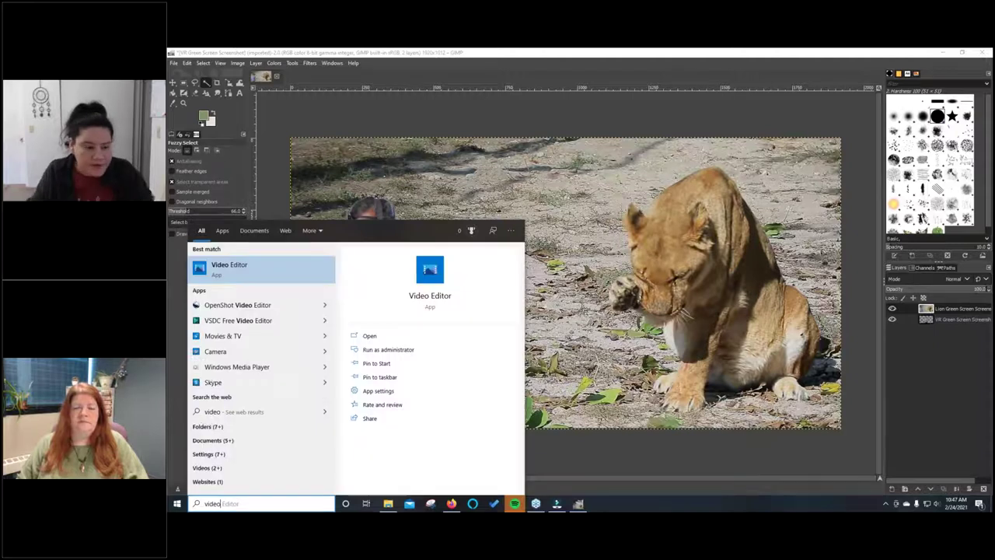
{"action": "left_click", "coordinate": [231, 269]}
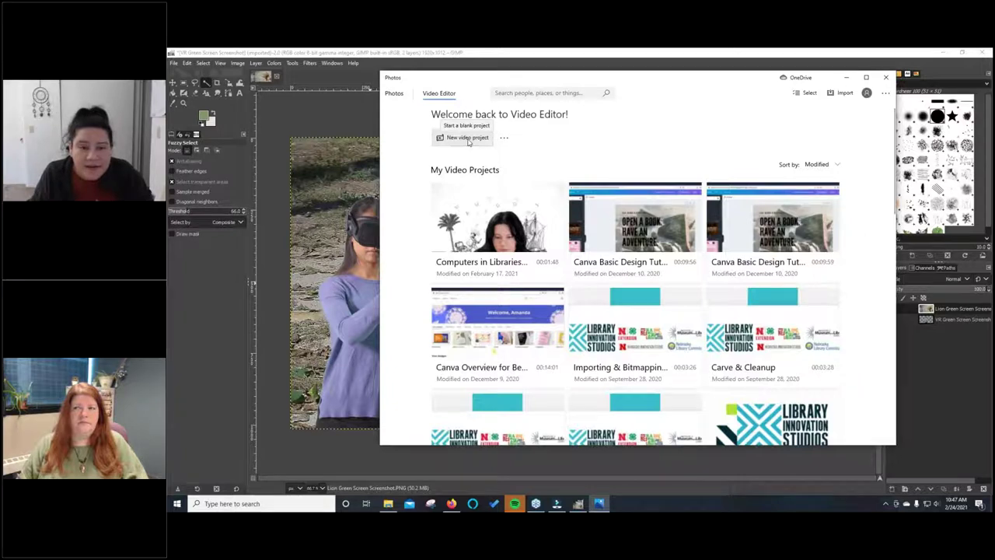
{"action": "left_click", "coordinate": [468, 138]}
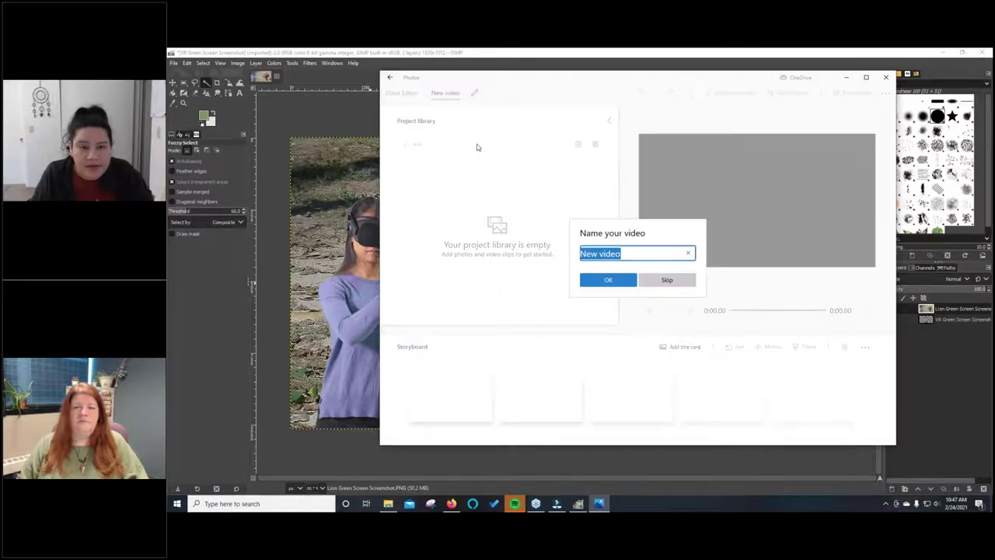
{"action": "type", "text": "Gree"}
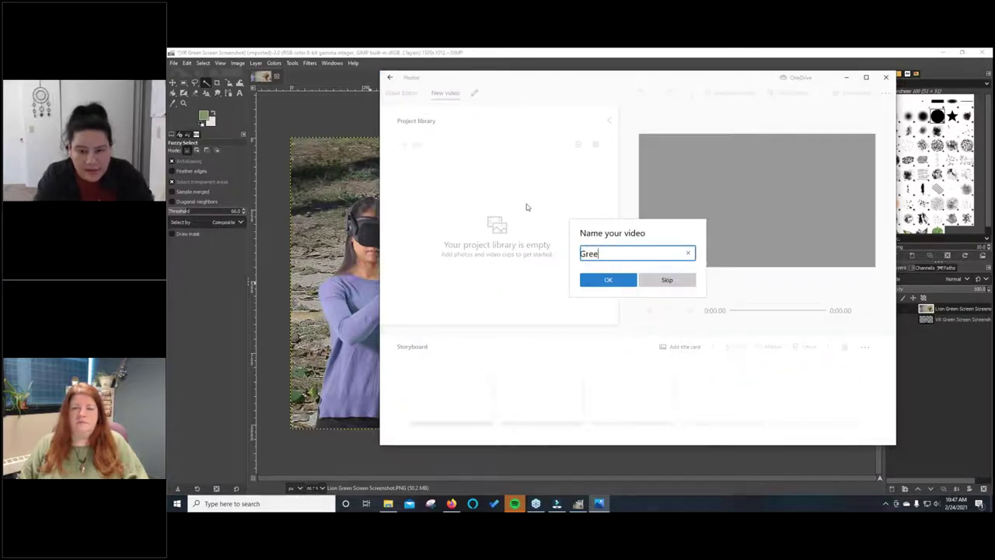
{"action": "type", "text": "n Screen Test"}
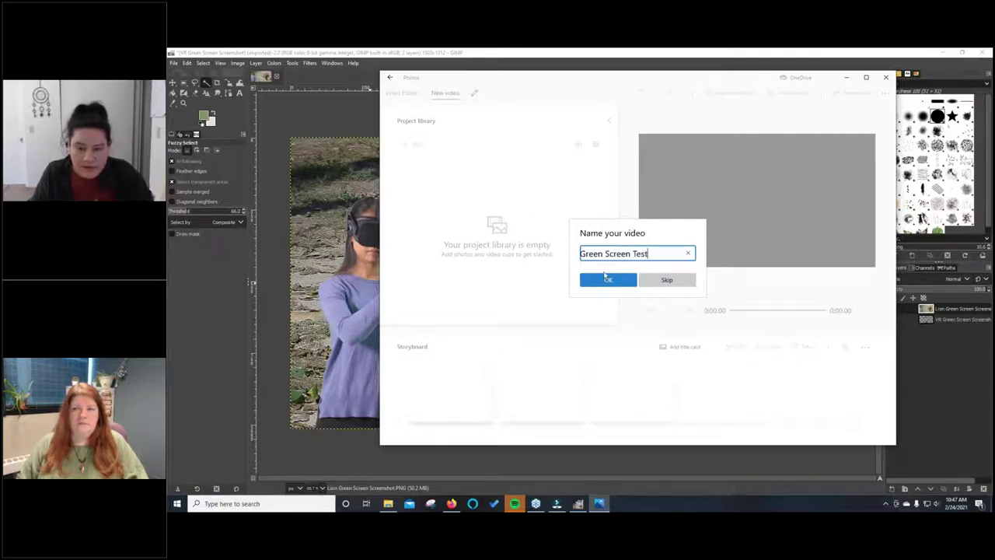
{"action": "left_click", "coordinate": [605, 279]}
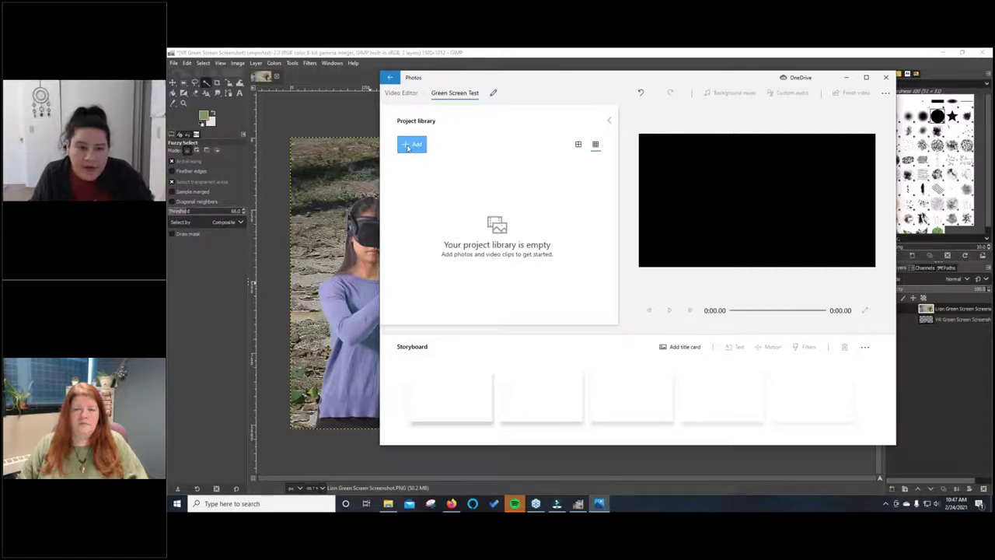
Step: Bring the composited VR woman and lion video from File Explorer into the project and place it first on the storyboard
{"action": "left_click", "coordinate": [387, 503]}
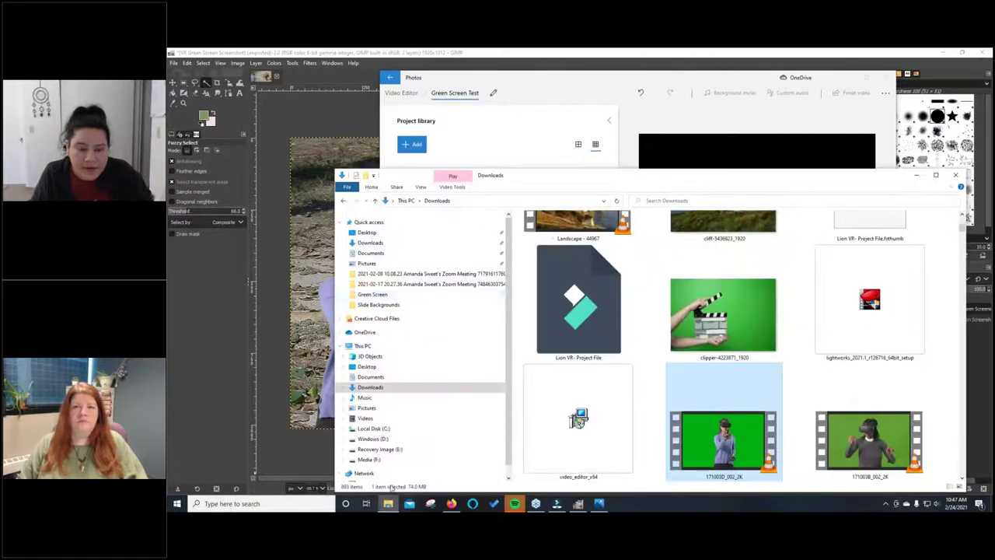
{"action": "left_click", "coordinate": [388, 503]}
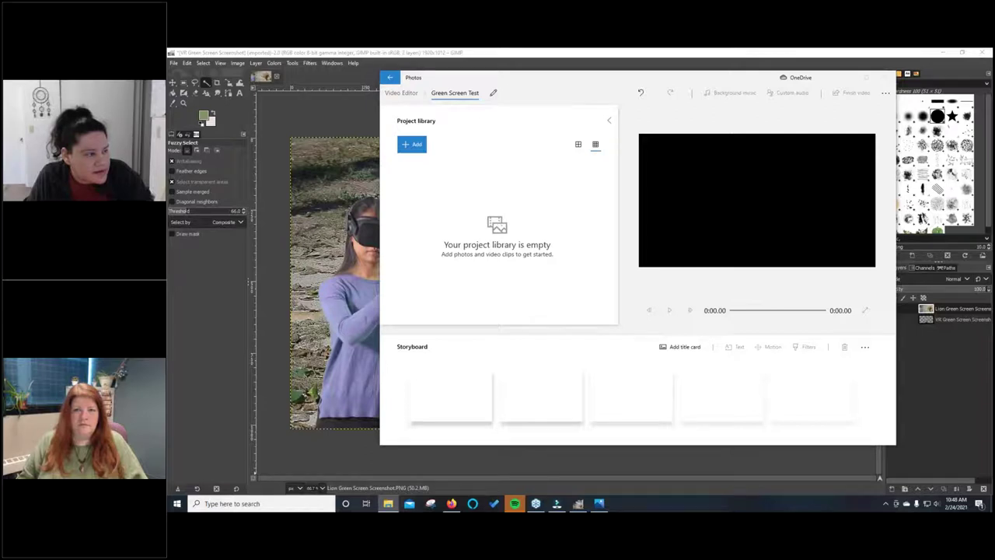
{"action": "left_click_drag", "start_coordinate": [391, 166], "coordinate": [469, 384]}
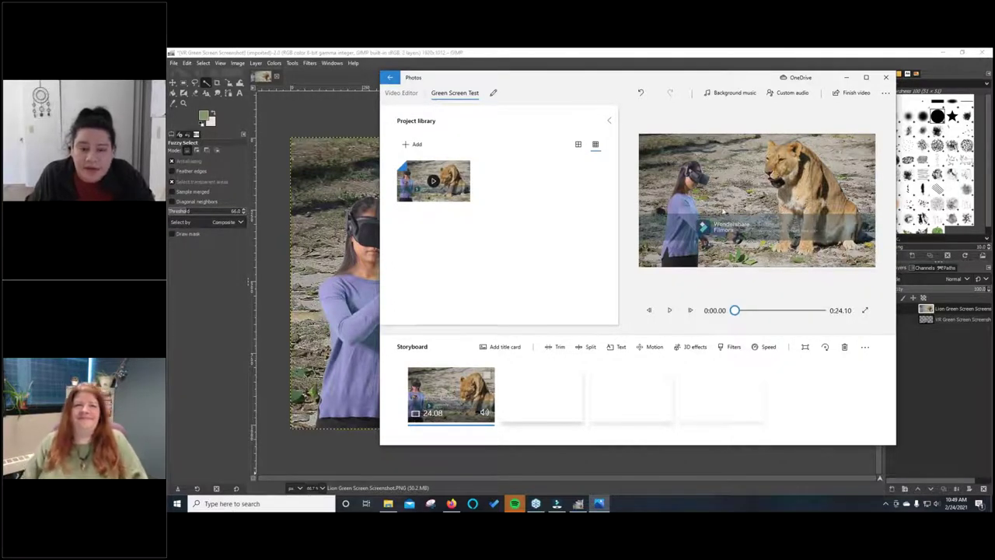
Step: Add the caption "This is what happens when you don't pay attention." to the lion clip in the Simple style
{"action": "left_click", "coordinate": [616, 348]}
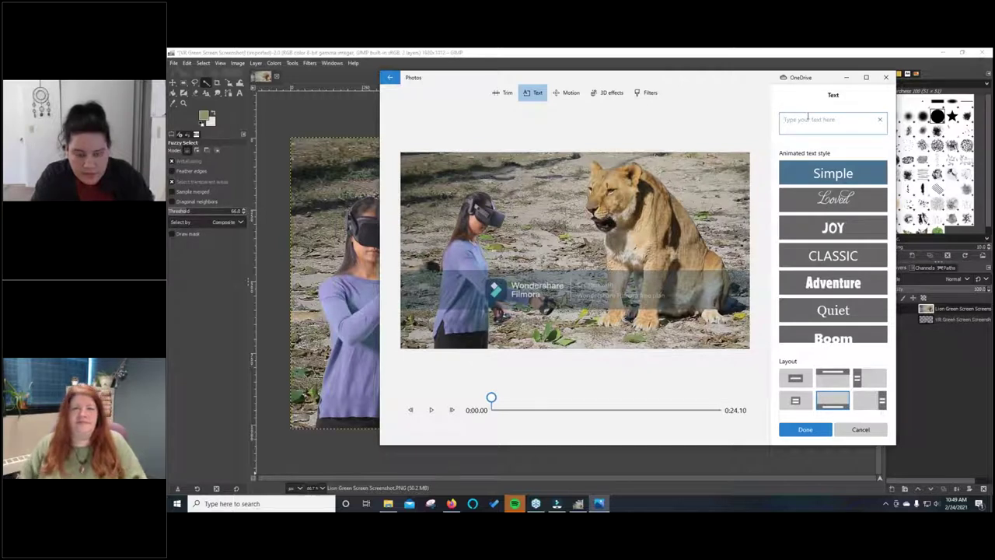
{"action": "type", "text": "This is what happens when you dn't"}
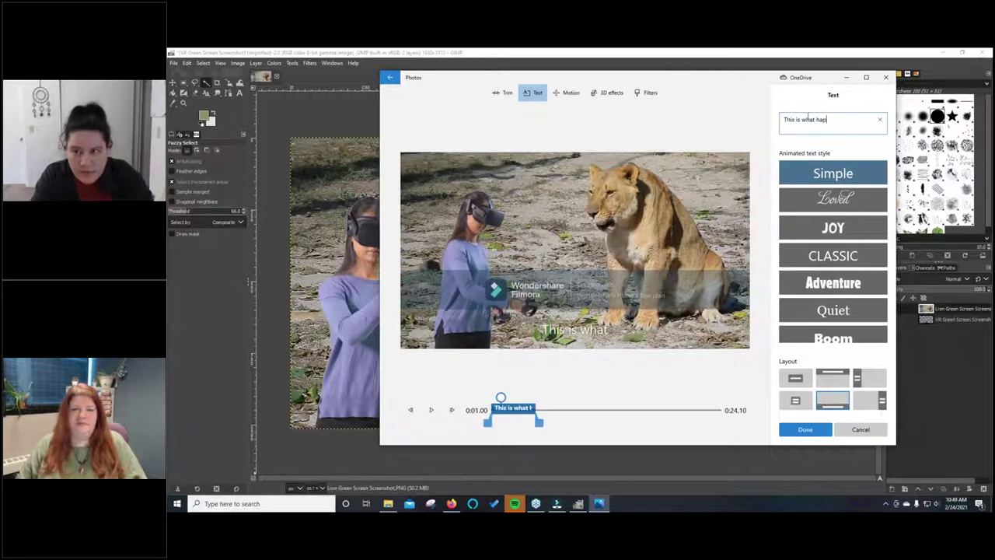
{"action": "key", "text": "BackSpace"}
{"action": "key", "text": "BackSpace"}
{"action": "key", "text": "BackSpace"}
{"action": "type", "text": "on't ma"}
{"action": "key", "text": "BackSpace"}
{"action": "key", "text": "BackSpace"}
{"action": "type", "text": "pay attention."}
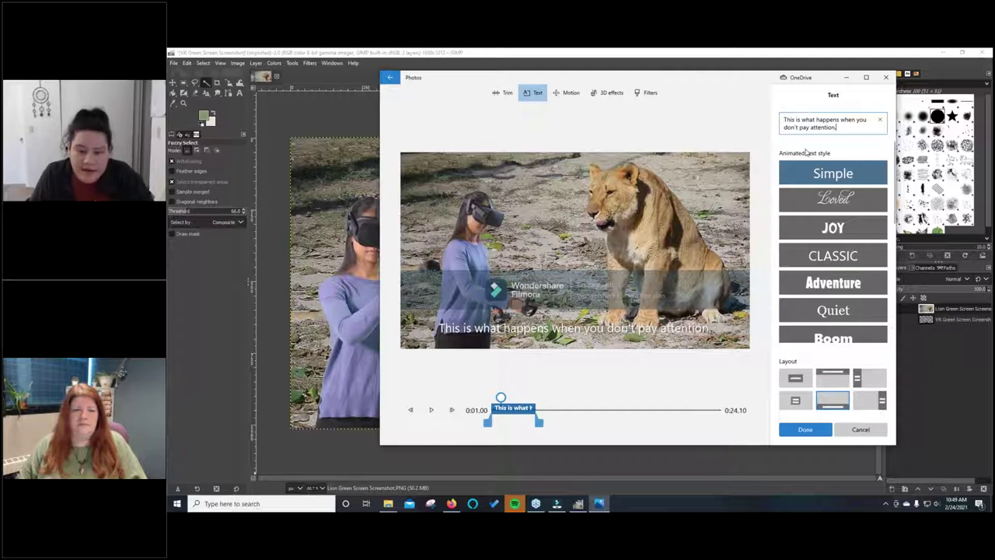
Step: Try the centred and left-aligned caption layouts, and apply the one placing the text in the picture's lower-right corner
{"action": "left_click", "coordinate": [794, 401]}
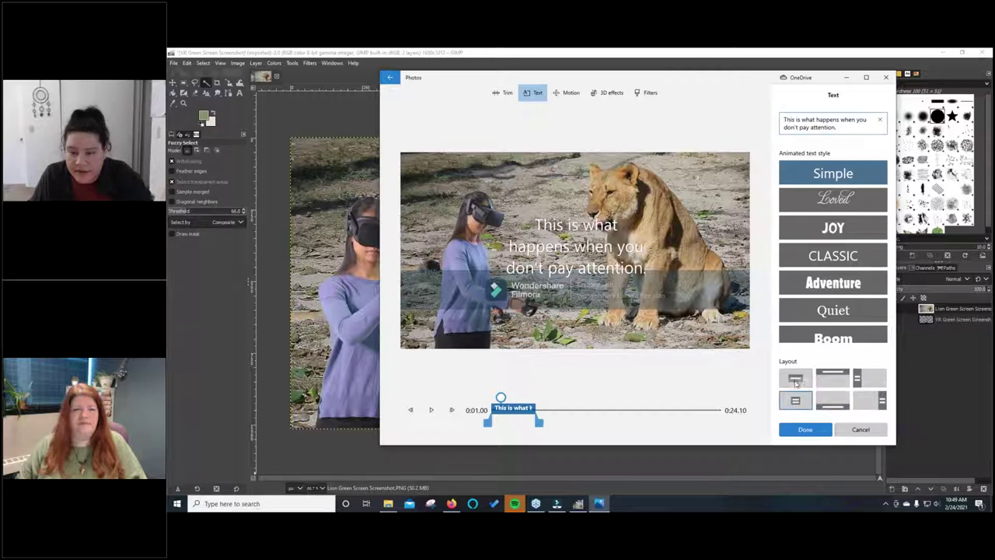
{"action": "left_click", "coordinate": [868, 377]}
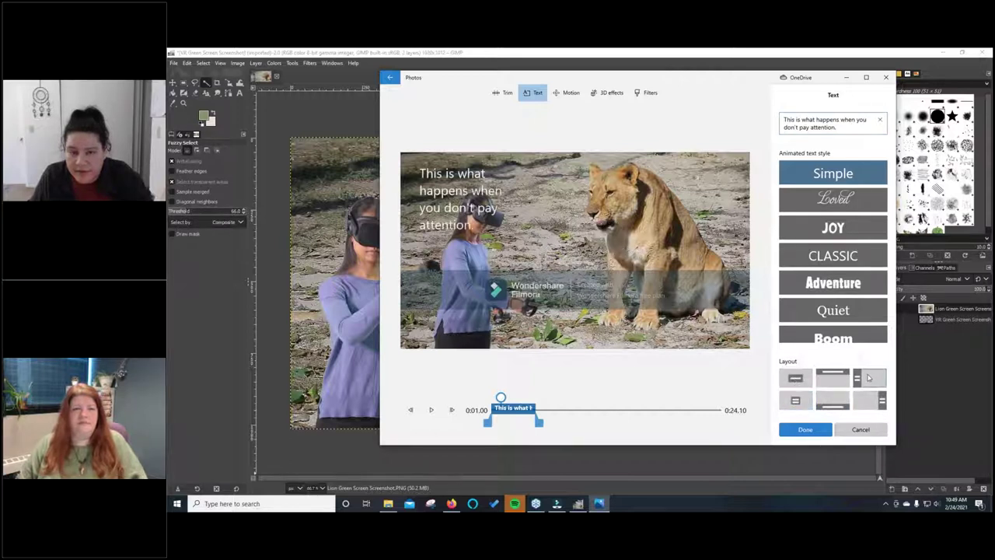
{"action": "left_click", "coordinate": [879, 400]}
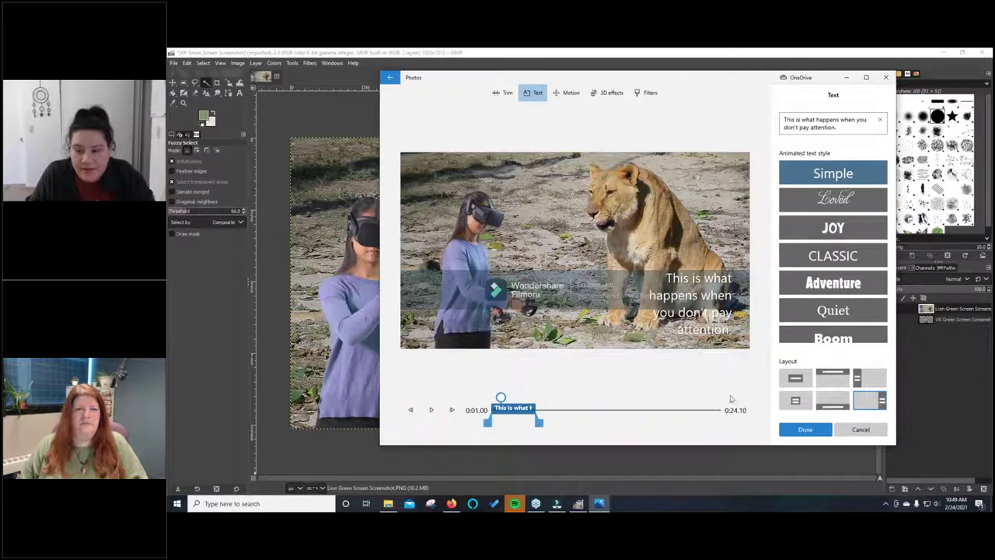
{"action": "left_click", "coordinate": [805, 429]}
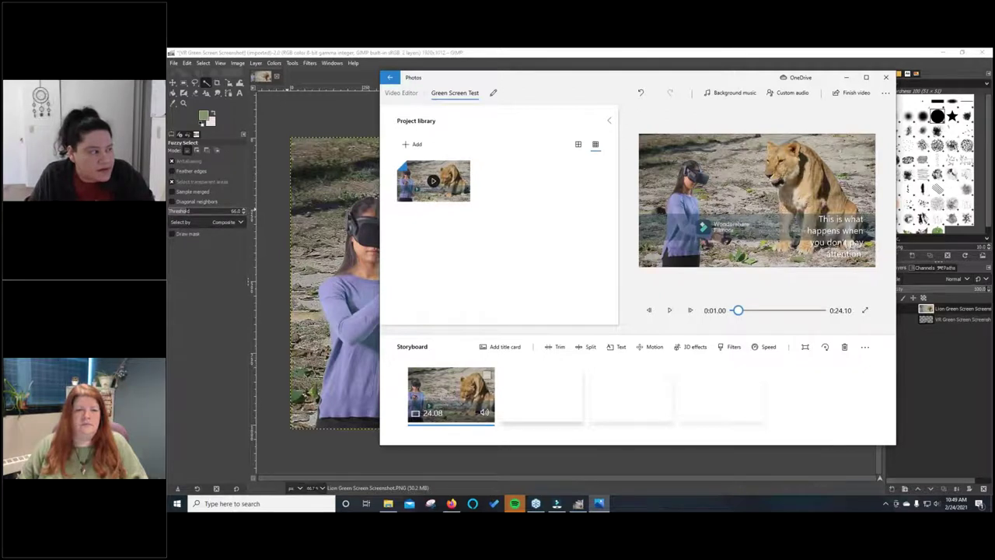
Step: Add the green screen clip of the woman with a braid after the lion clip on the storyboard, and close the video editor
{"action": "left_click", "coordinate": [388, 503]}
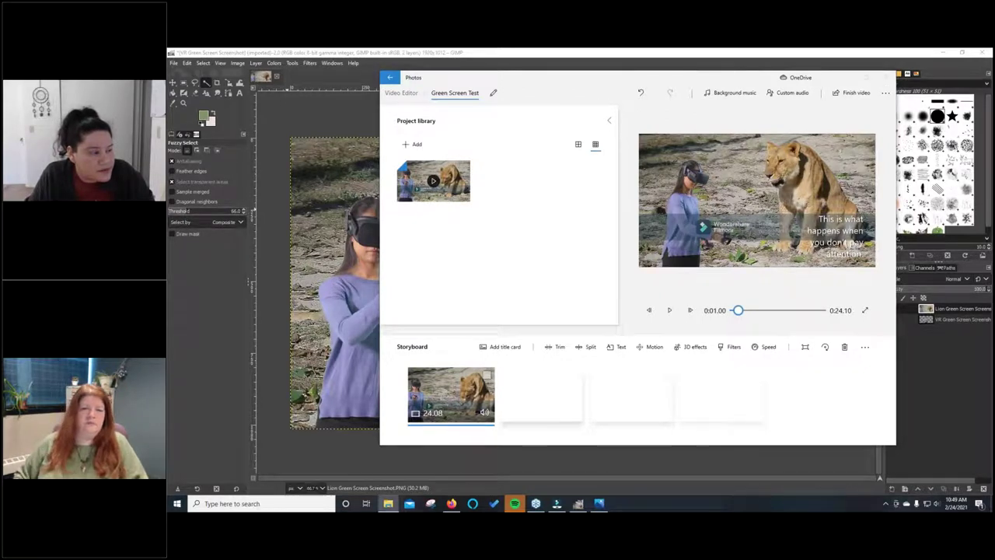
{"action": "left_click_drag", "start_coordinate": [528, 400], "coordinate": [515, 314]}
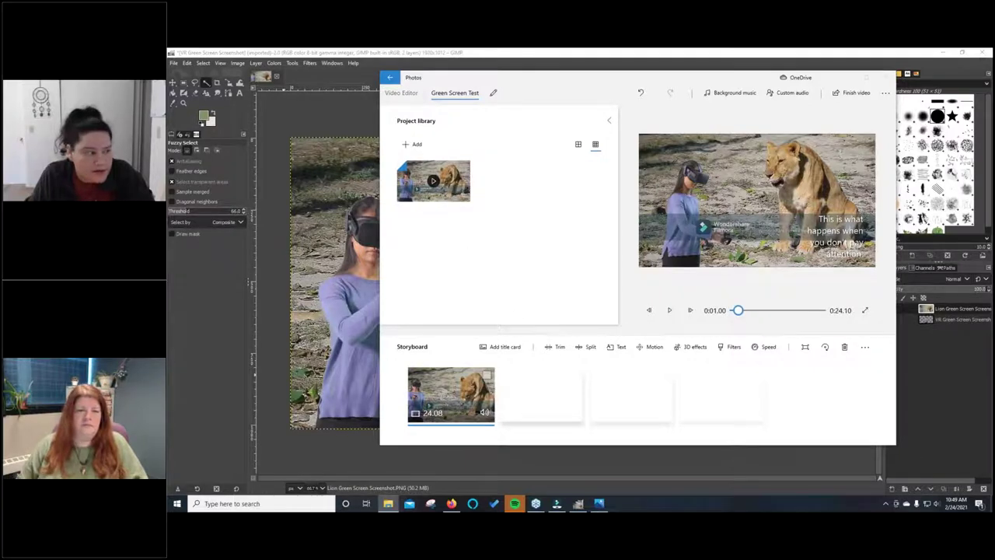
{"action": "left_click_drag", "start_coordinate": [509, 190], "coordinate": [553, 389]}
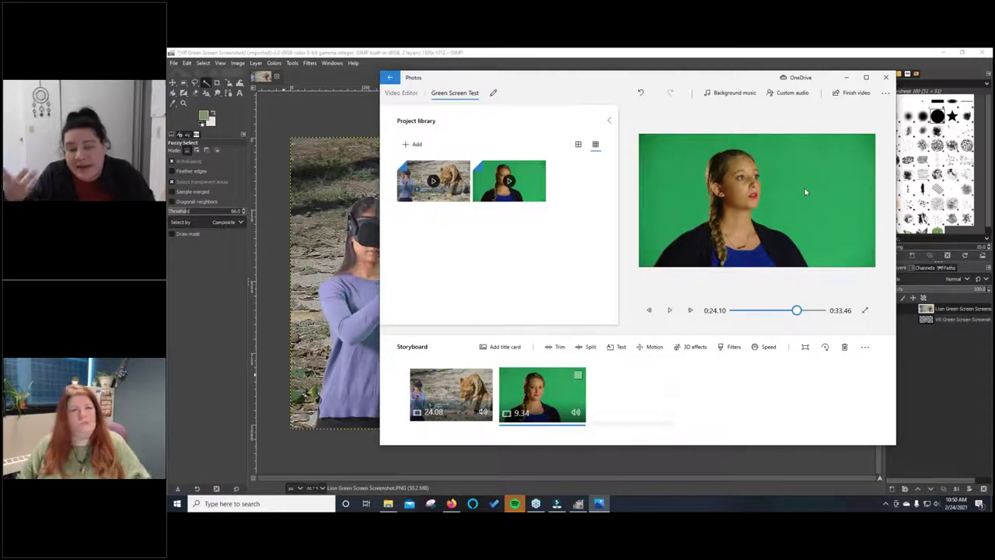
{"action": "left_click", "coordinate": [887, 81]}
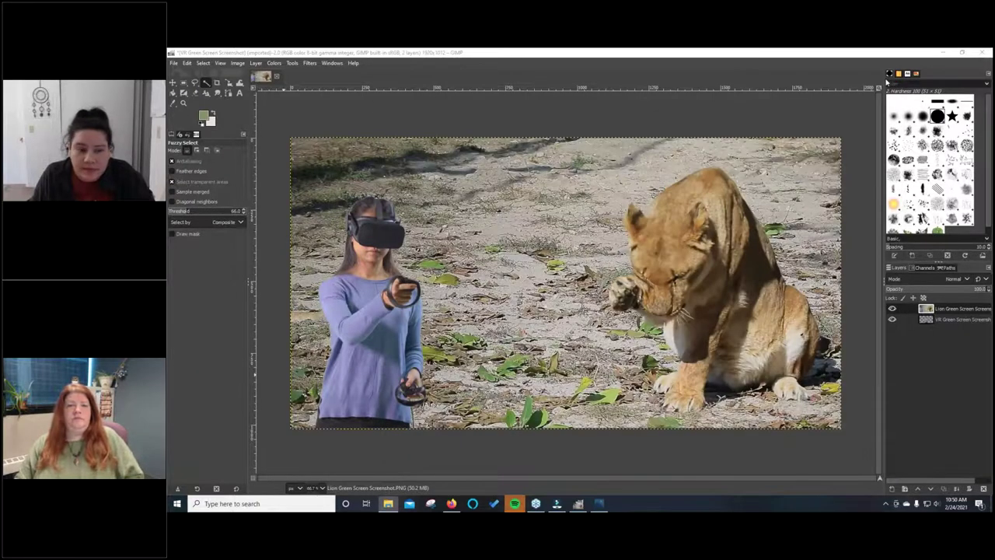
Step: Switch to Filmora and trim the end of the lion clip to match the end of the green screen clip
{"action": "left_click", "coordinate": [556, 503]}
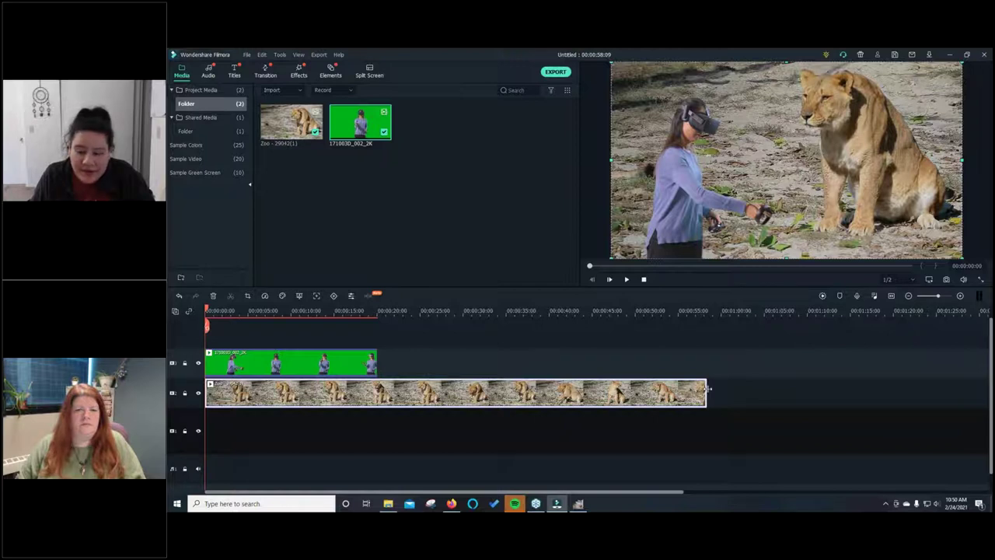
{"action": "left_click_drag", "start_coordinate": [705, 388], "coordinate": [377, 389]}
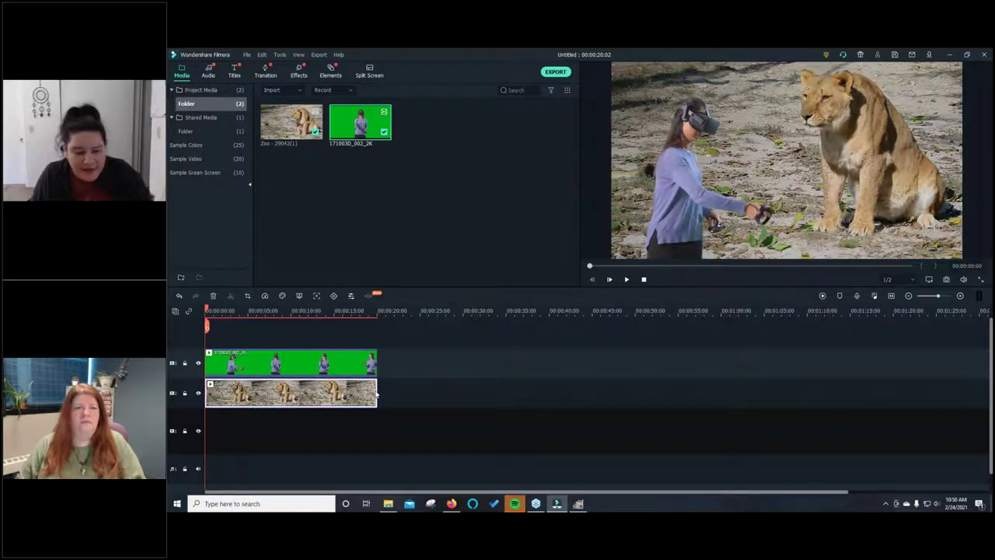
{"action": "key", "text": "ctrl+z"}
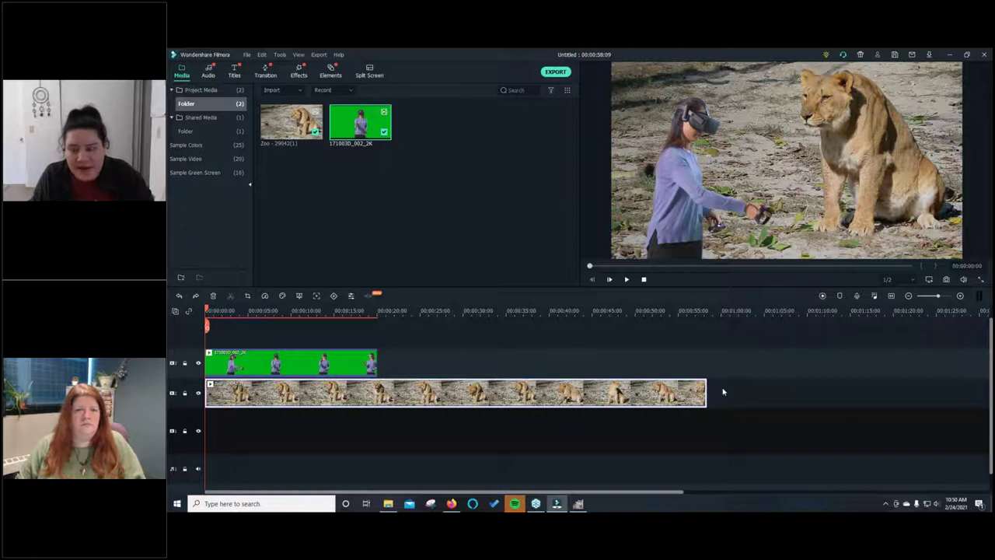
{"action": "left_click_drag", "start_coordinate": [708, 395], "coordinate": [378, 392]}
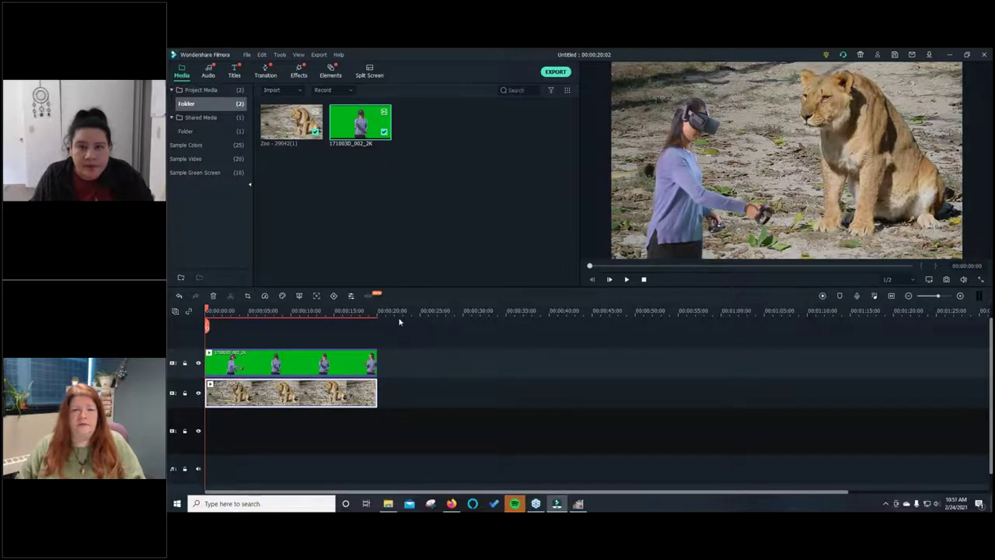
{"action": "left_click", "coordinate": [178, 501]}
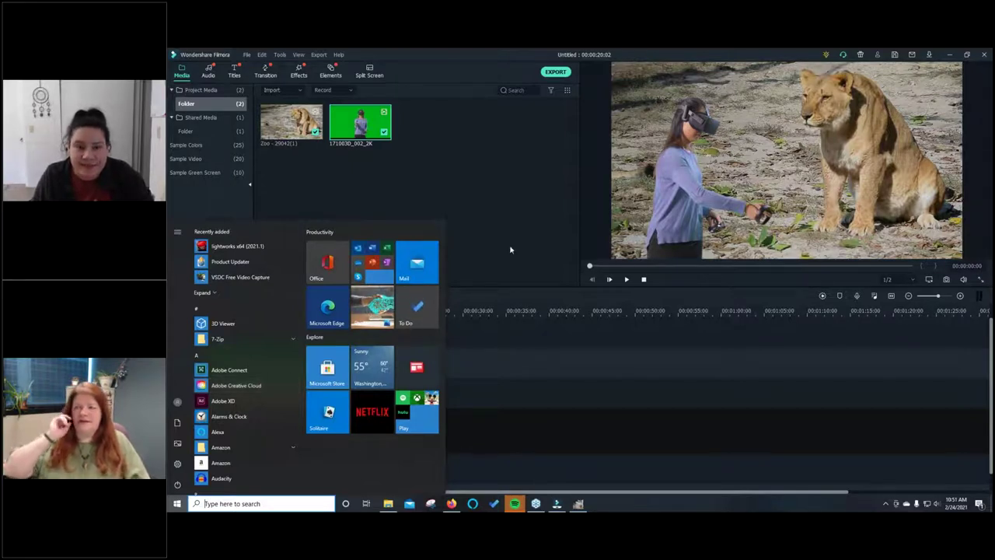
{"action": "left_click", "coordinate": [523, 208]}
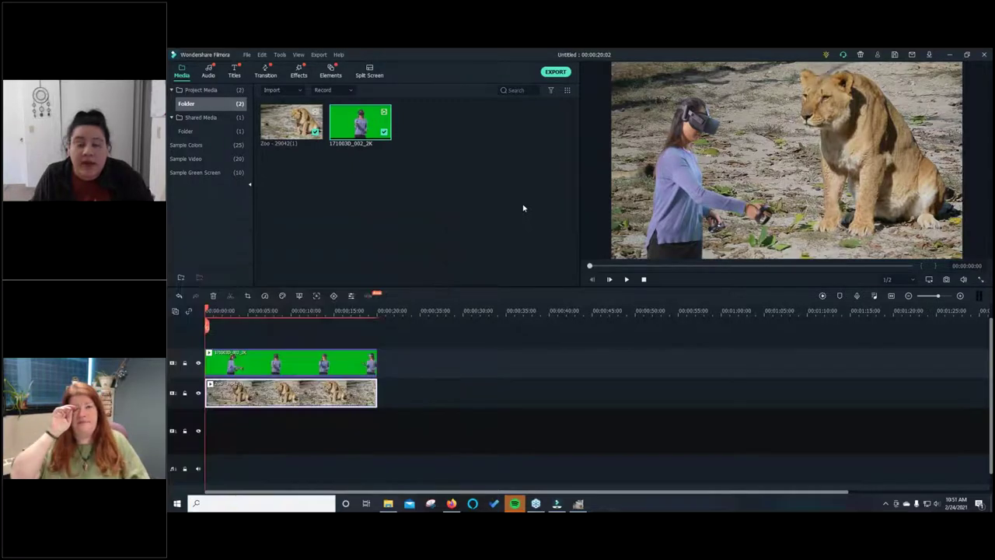
Step: Start an export to an iPhone device and name the video "Lion Green Screen Demo"
{"action": "left_click", "coordinate": [317, 55]}
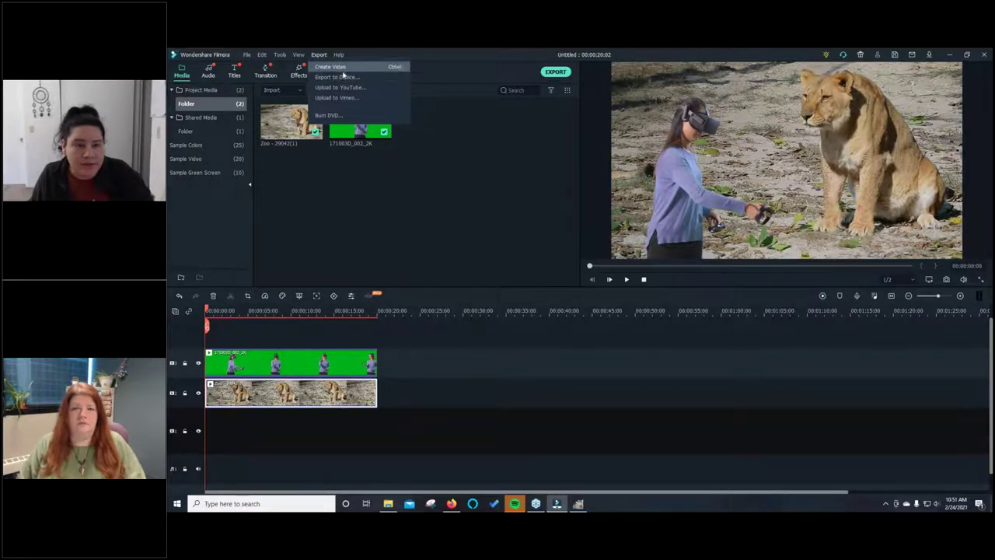
{"action": "left_click", "coordinate": [343, 77]}
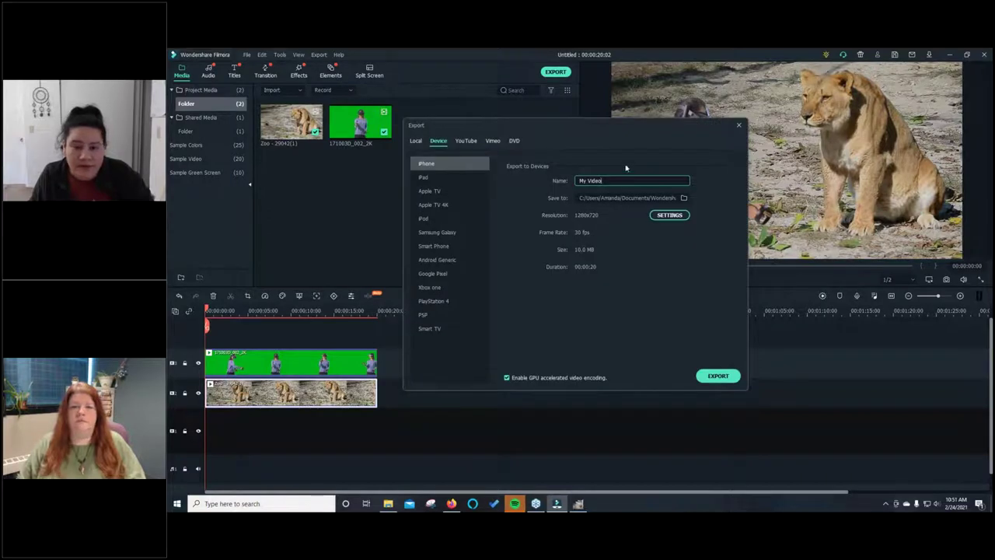
{"action": "triple_click", "coordinate": [618, 183]}
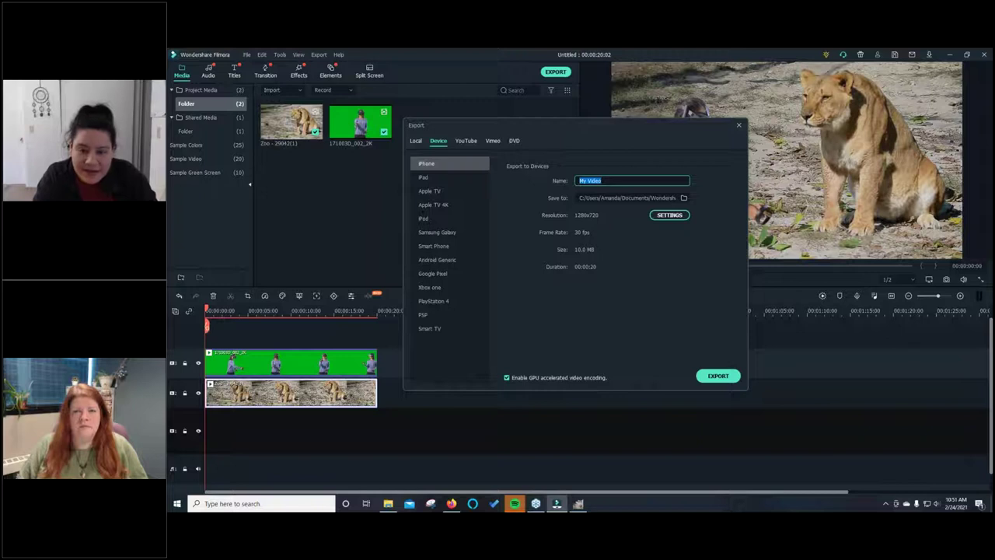
{"action": "type", "text": "Lion"}
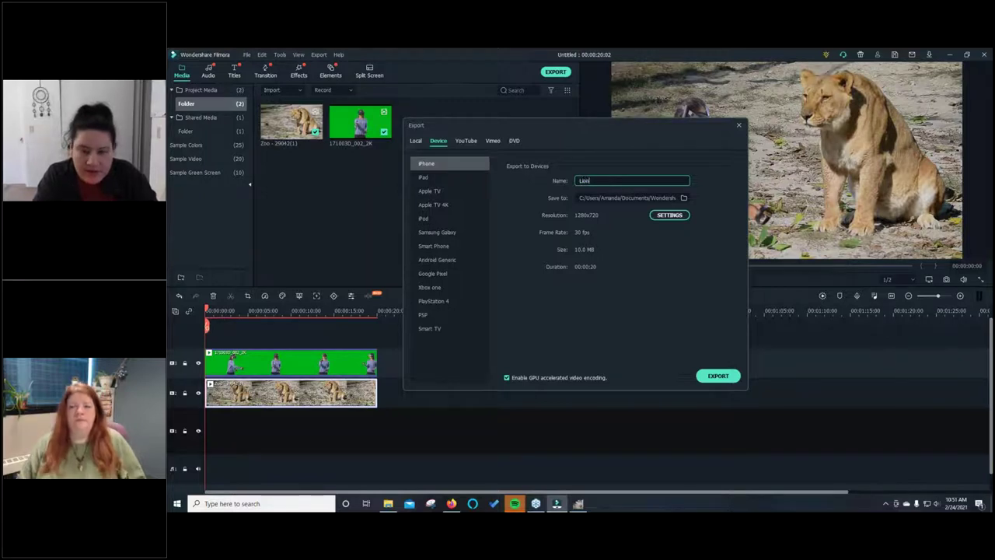
{"action": "type", "text": " Green Screen Demo"}
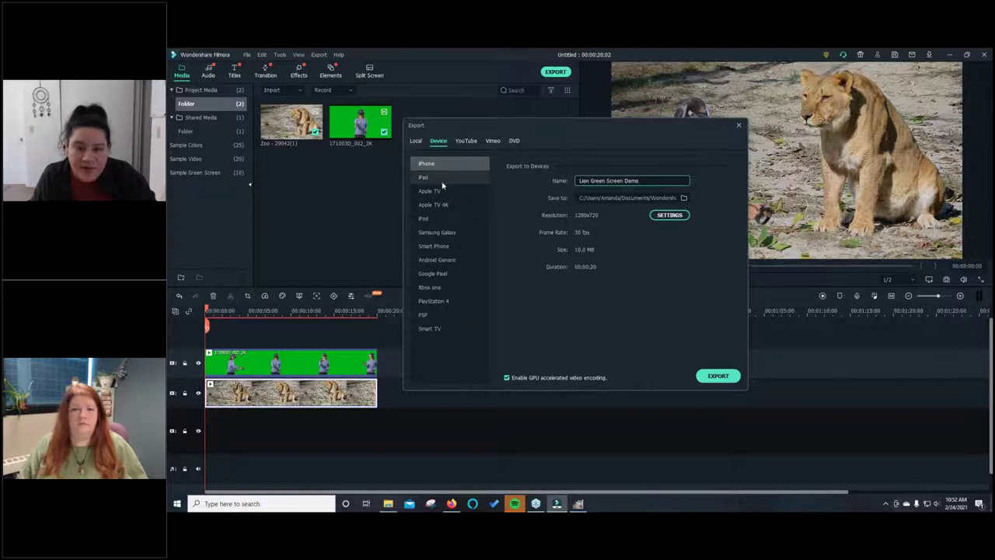
Step: Try a 1920x1080 resolution in the device export settings, and close the settings without applying it
{"action": "left_click", "coordinate": [670, 217]}
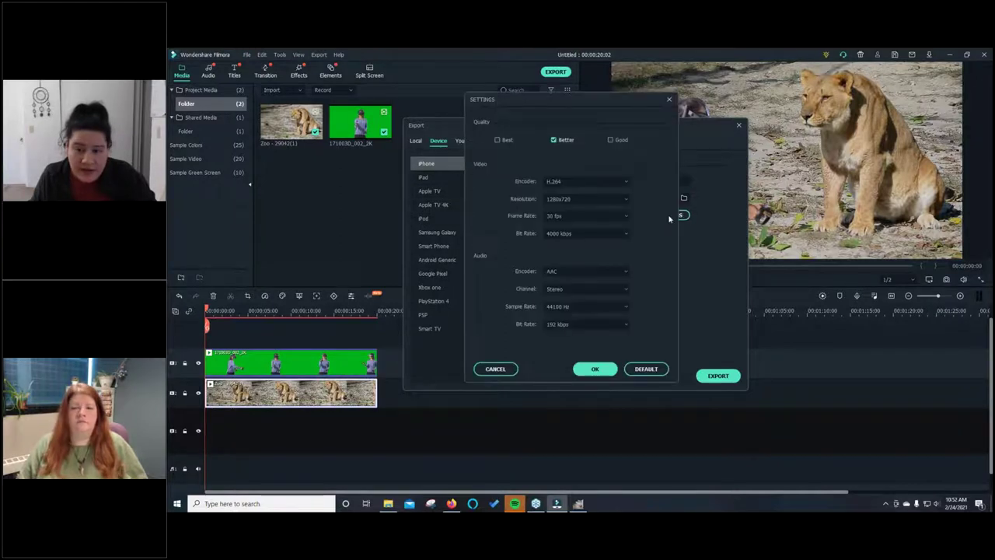
{"action": "left_click", "coordinate": [596, 200]}
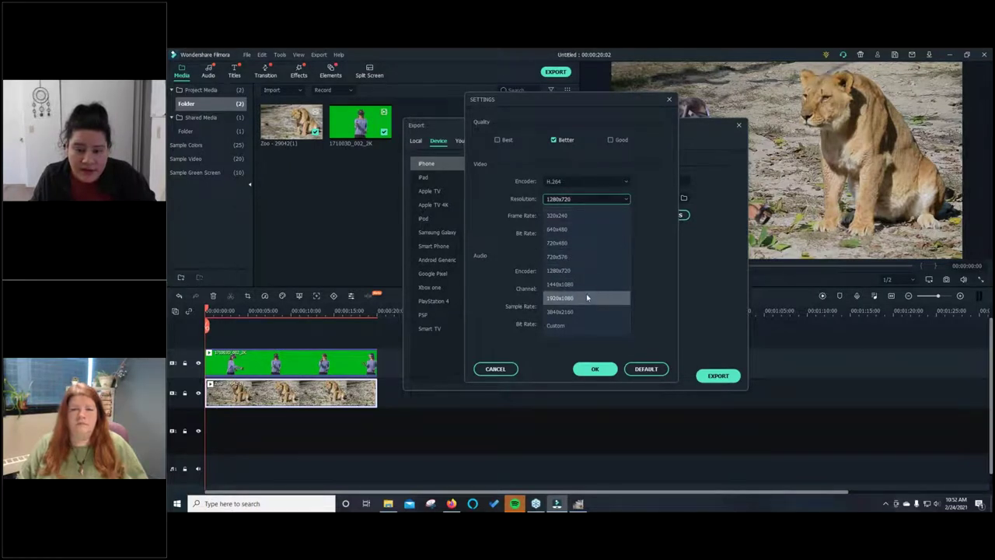
{"action": "left_click", "coordinate": [586, 298]}
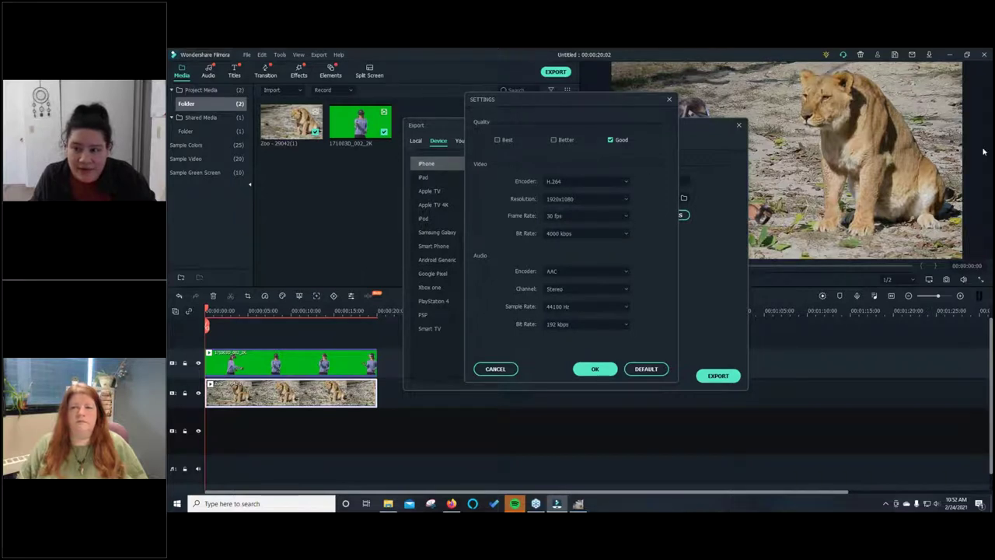
{"action": "left_click", "coordinate": [667, 100]}
Step: Compare the local and device export options, and export the video to the computer as an MP4 named "Lion Green Screen Test"
{"action": "left_click", "coordinate": [415, 141]}
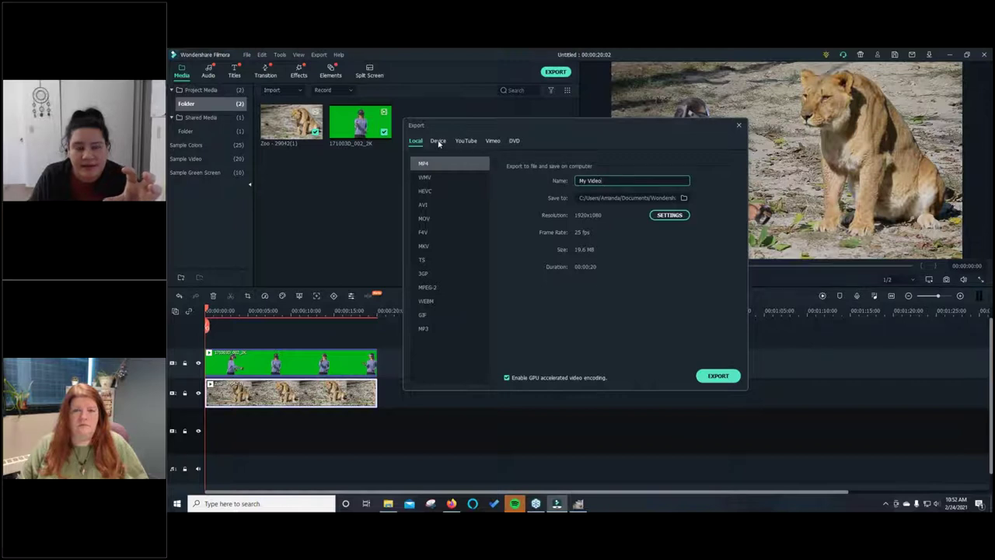
{"action": "left_click", "coordinate": [439, 142]}
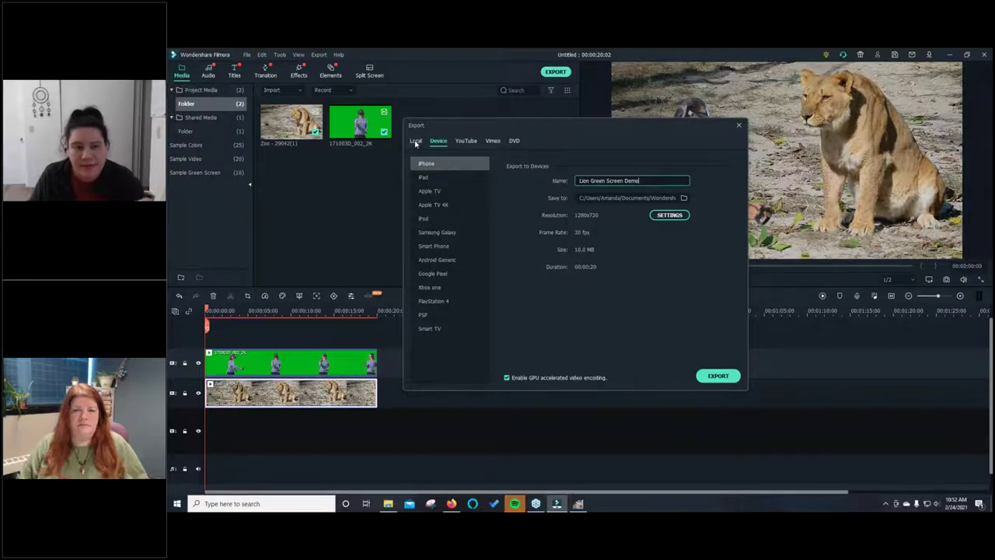
{"action": "left_click", "coordinate": [416, 142]}
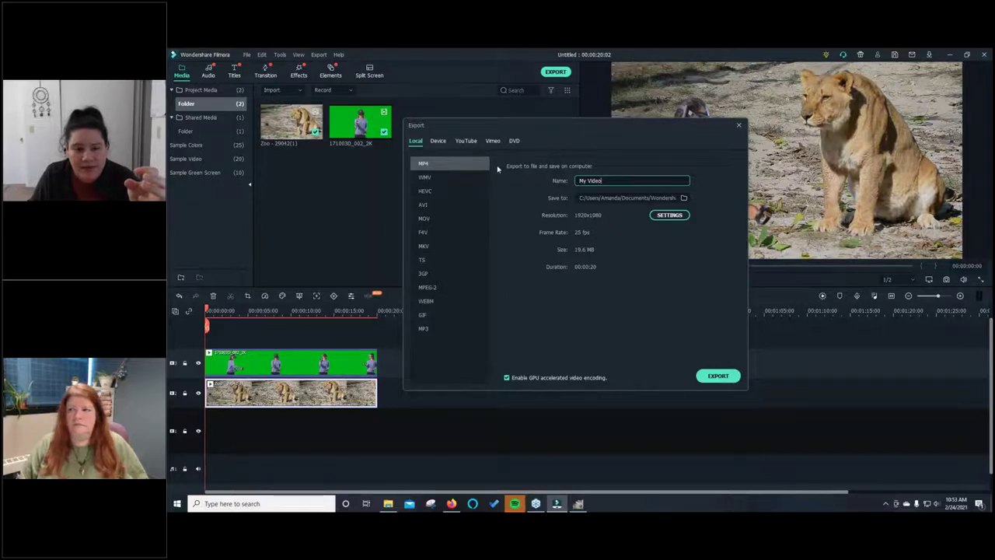
{"action": "triple_click", "coordinate": [630, 183]}
{"action": "type", "text": "Lion "}
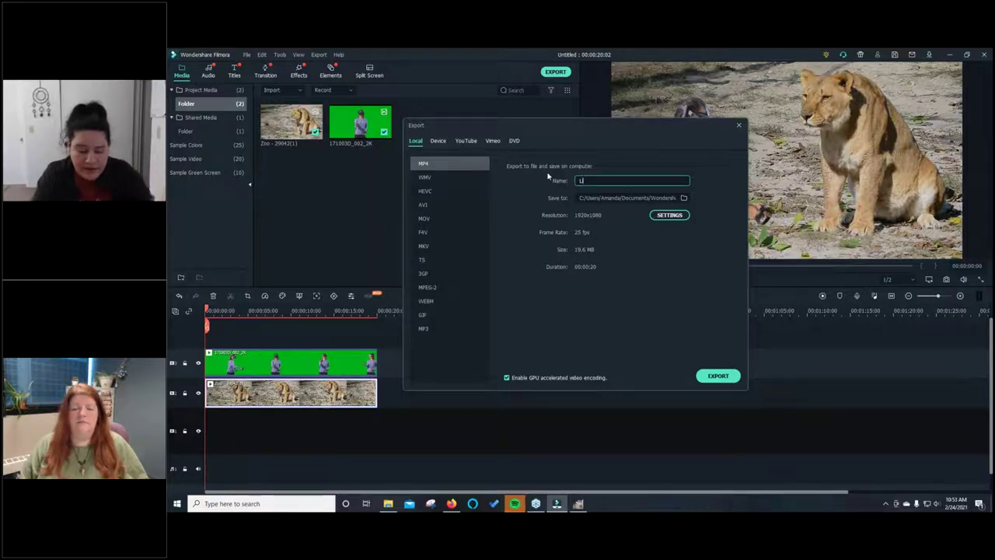
{"action": "type", "text": "Green Screen Test"}
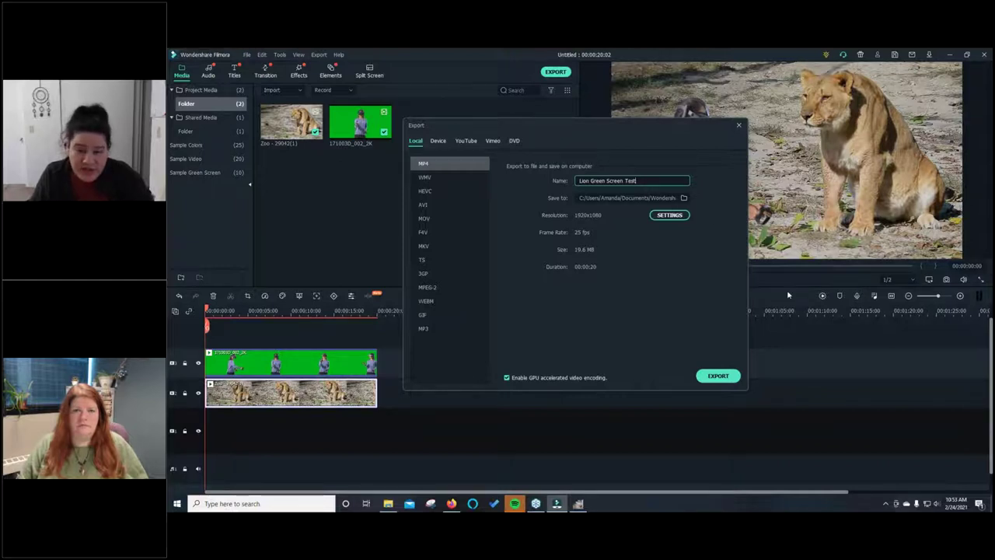
{"action": "left_click", "coordinate": [716, 376]}
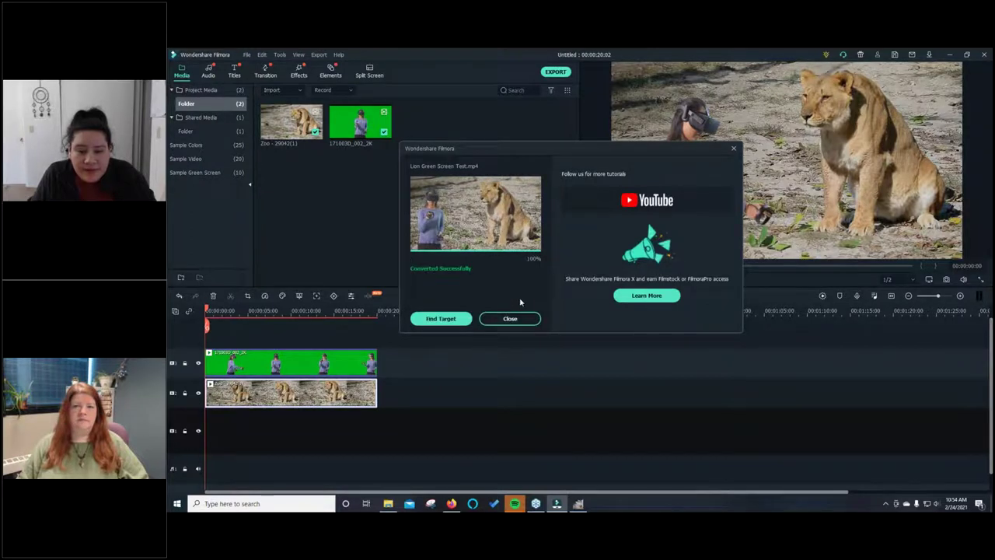
Step: Locate the exported video in its output folder, check the folder path, and close the folder window
{"action": "left_click", "coordinate": [437, 320]}
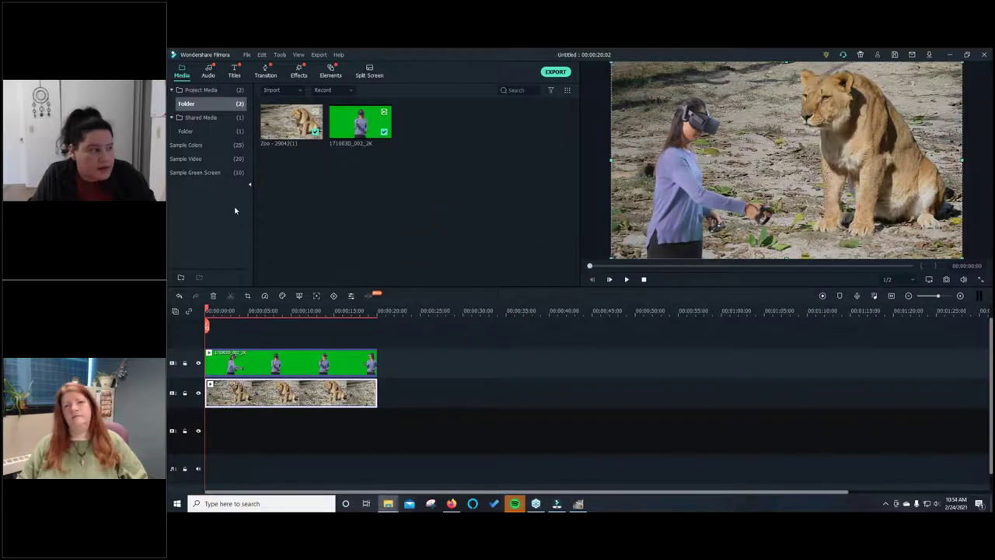
{"action": "left_click_drag", "start_coordinate": [225, 117], "coordinate": [484, 134]}
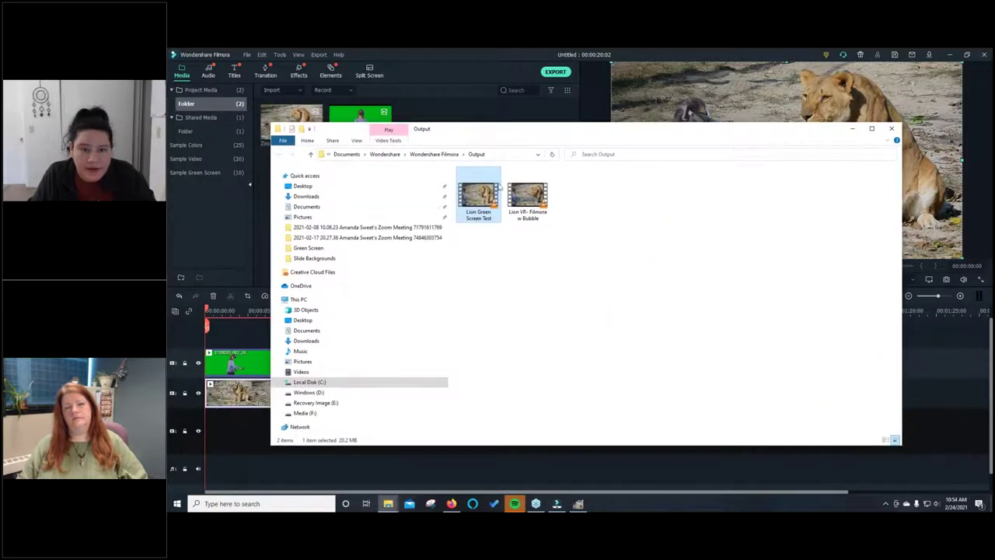
{"action": "left_click", "coordinate": [501, 154]}
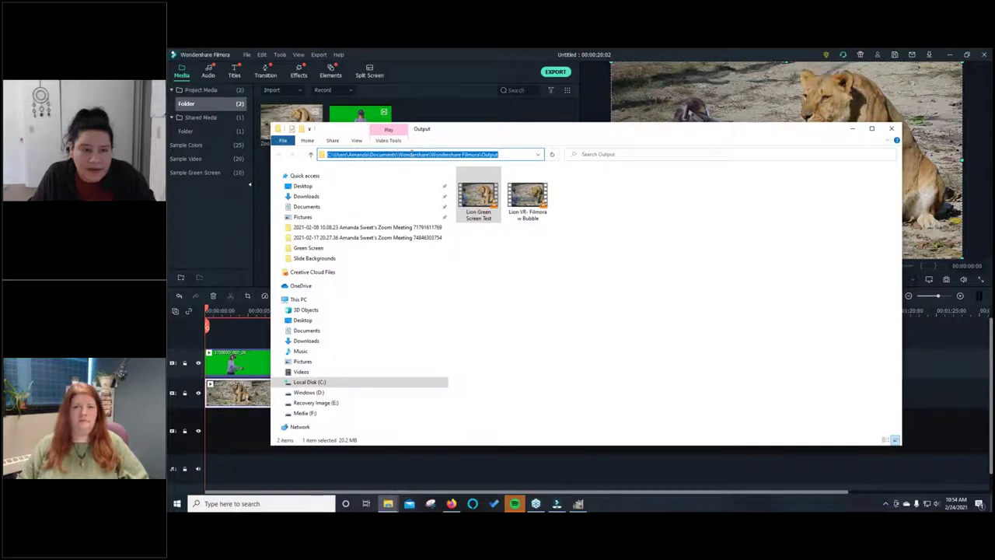
{"action": "left_click", "coordinate": [414, 154]}
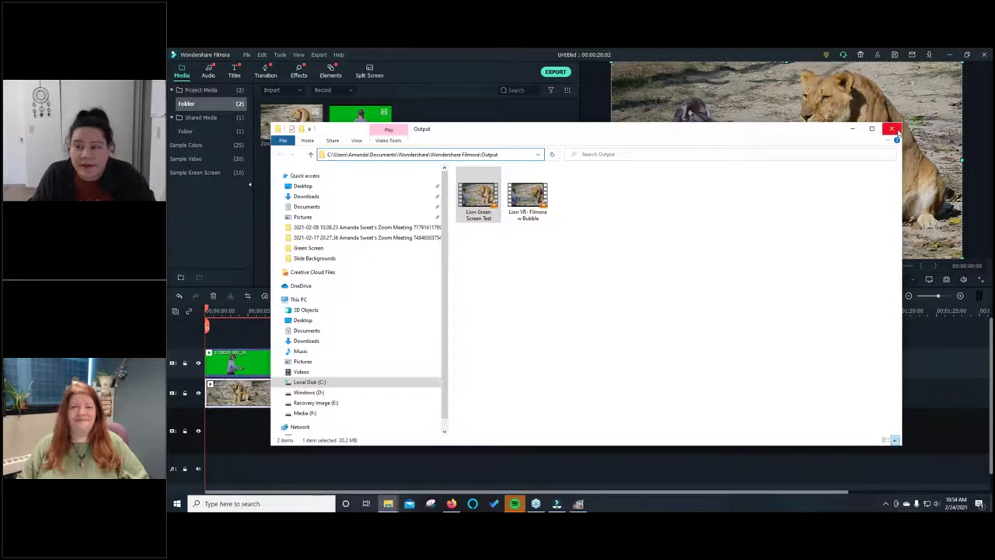
{"action": "left_click", "coordinate": [891, 129]}
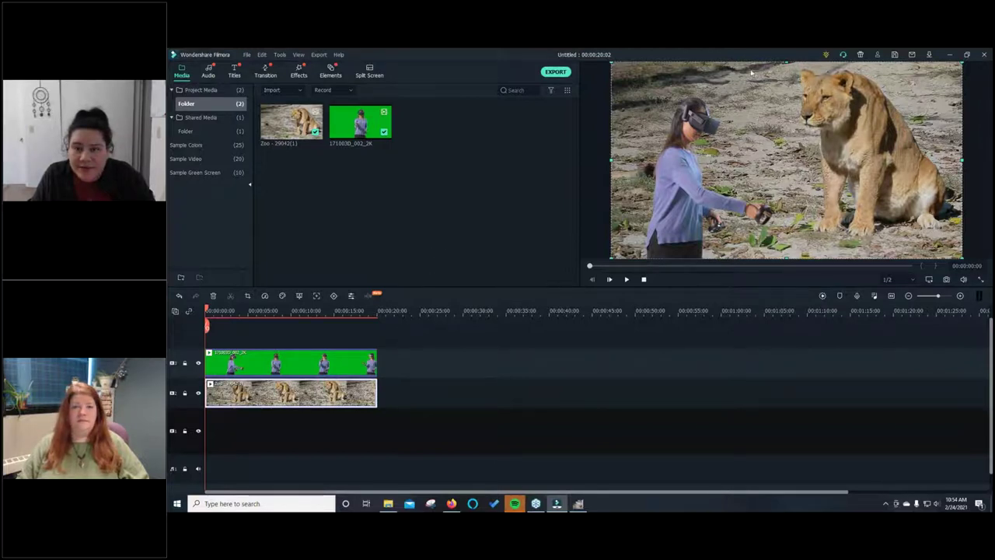
Step: Look over the available effects and titles, and add the Burst title at the start of the timeline
{"action": "left_click", "coordinate": [300, 76]}
{"action": "mouse_move", "coordinate": [355, 120]}
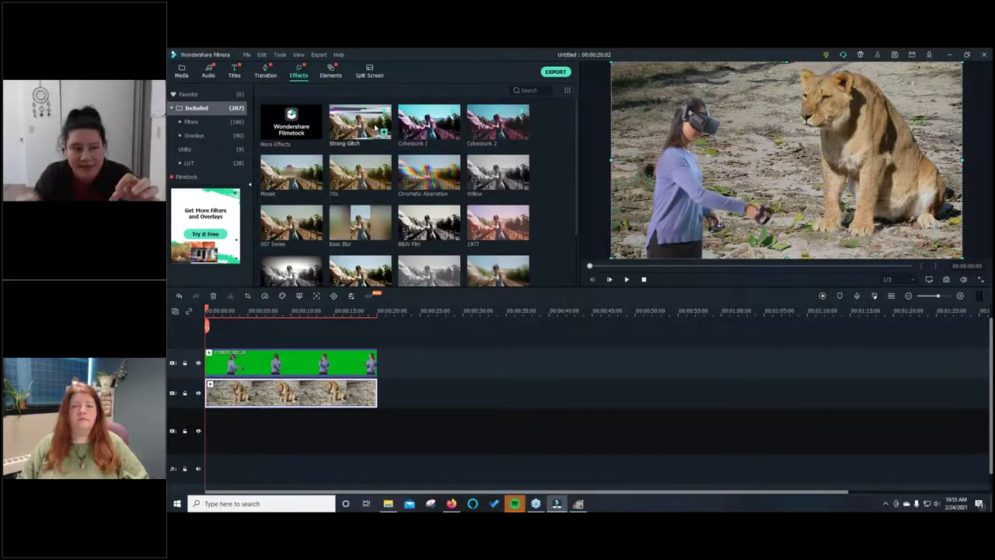
{"action": "left_click", "coordinate": [234, 73]}
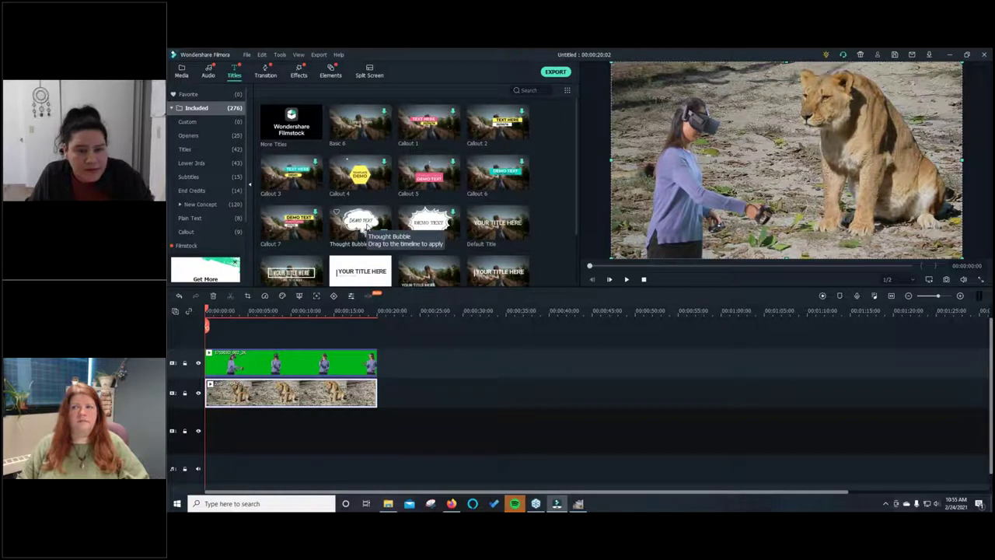
{"action": "left_click", "coordinate": [432, 226]}
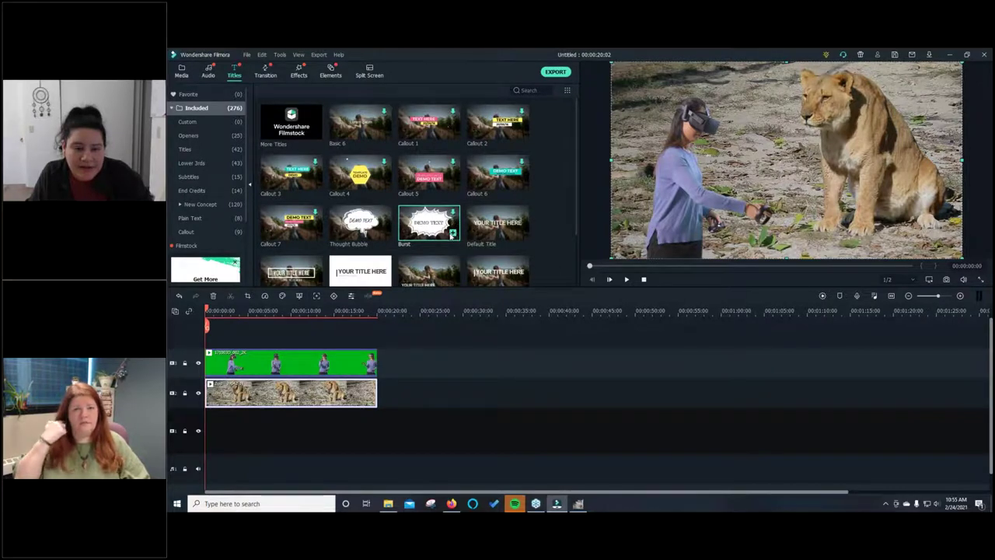
{"action": "left_click", "coordinate": [452, 234]}
{"action": "mouse_move", "coordinate": [452, 235]}
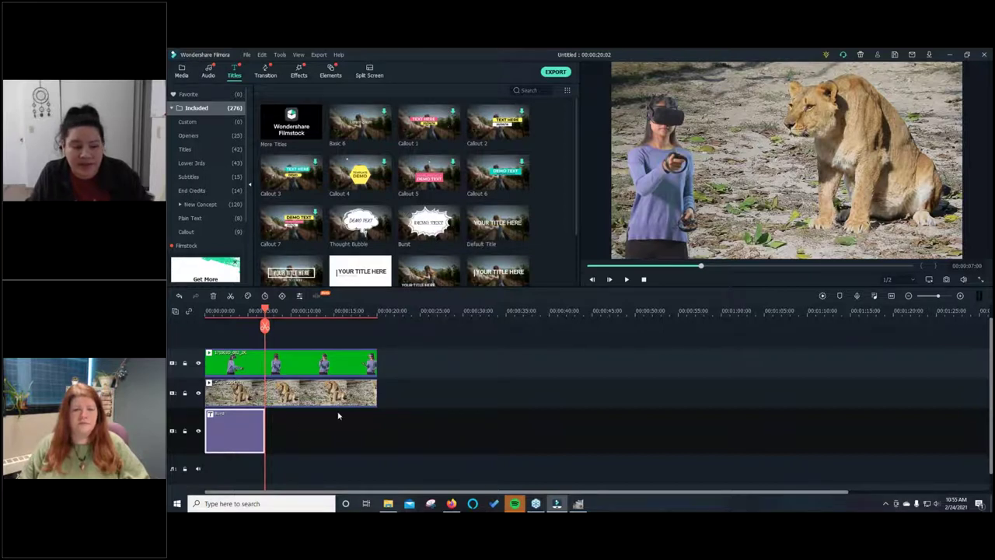
Step: Replace the Burst title's text with "This is what happens when you don't pay attention..." and apply it
{"action": "double_click", "coordinate": [221, 414]}
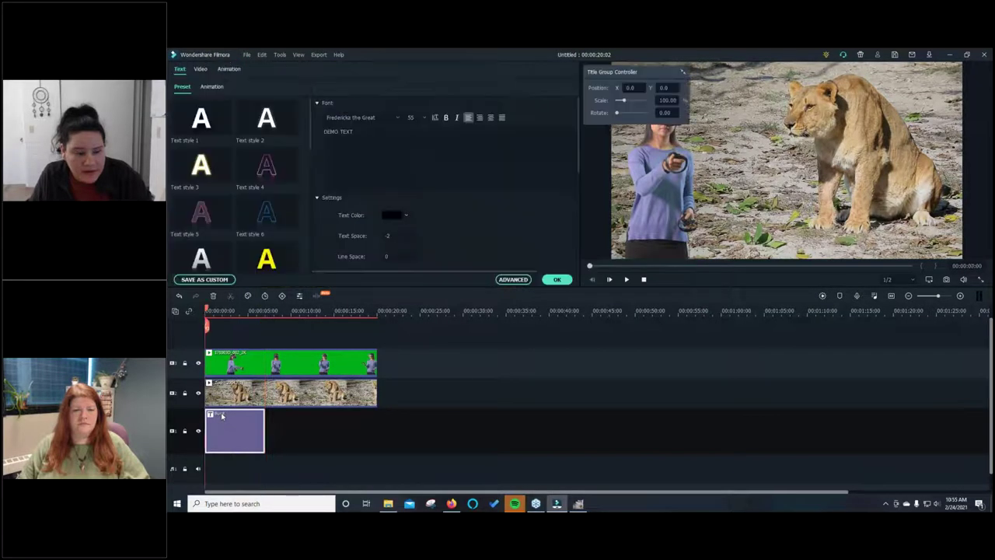
{"action": "left_click", "coordinate": [382, 151]}
{"action": "left_click_drag", "start_coordinate": [375, 134], "coordinate": [289, 133]}
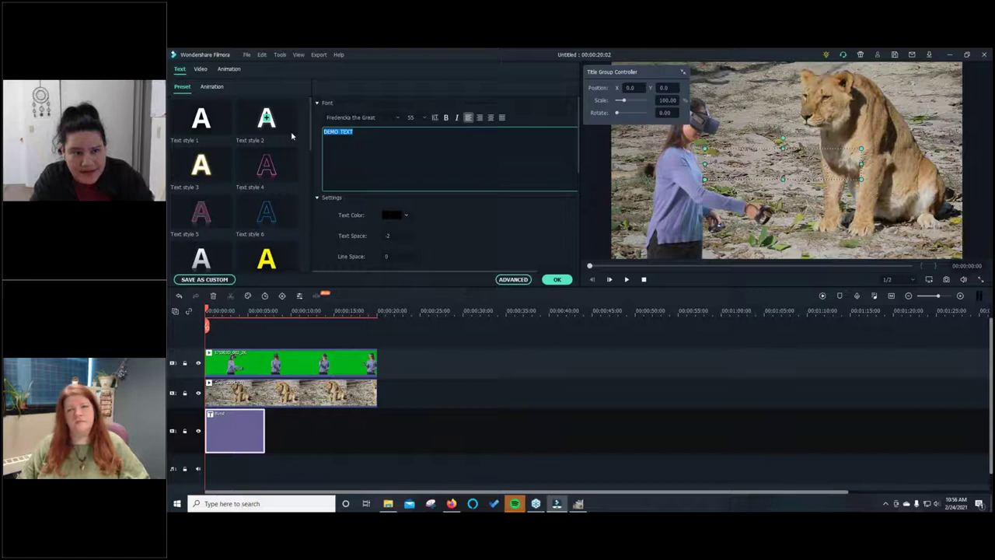
{"action": "type", "text": "This a what happens"}
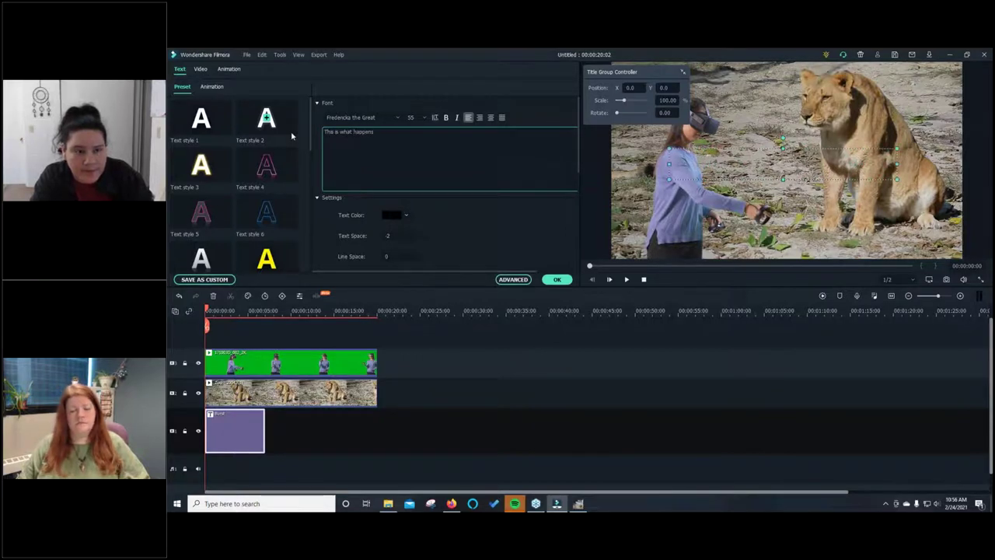
{"action": "type", "text": " when you don't"}
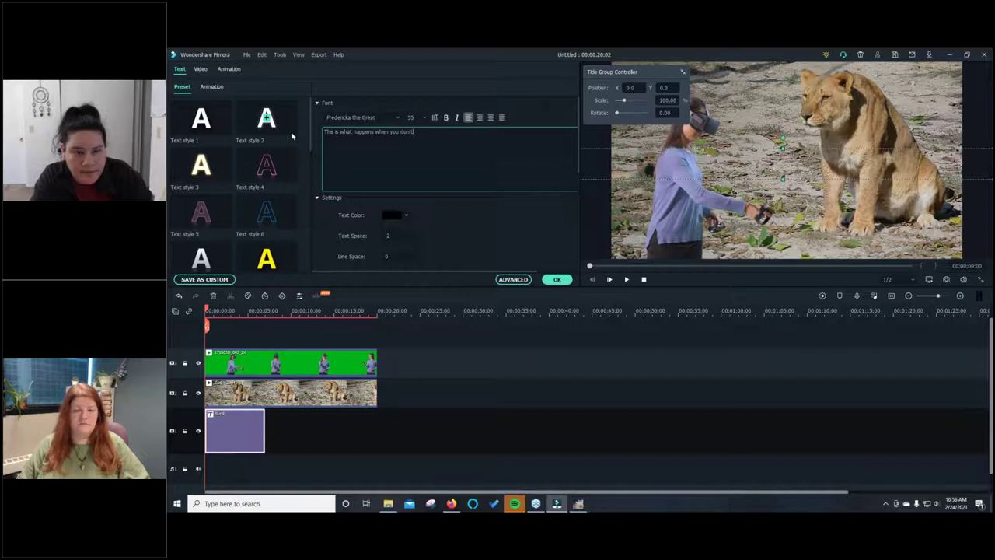
{"action": "type", "text": " pay attention..."}
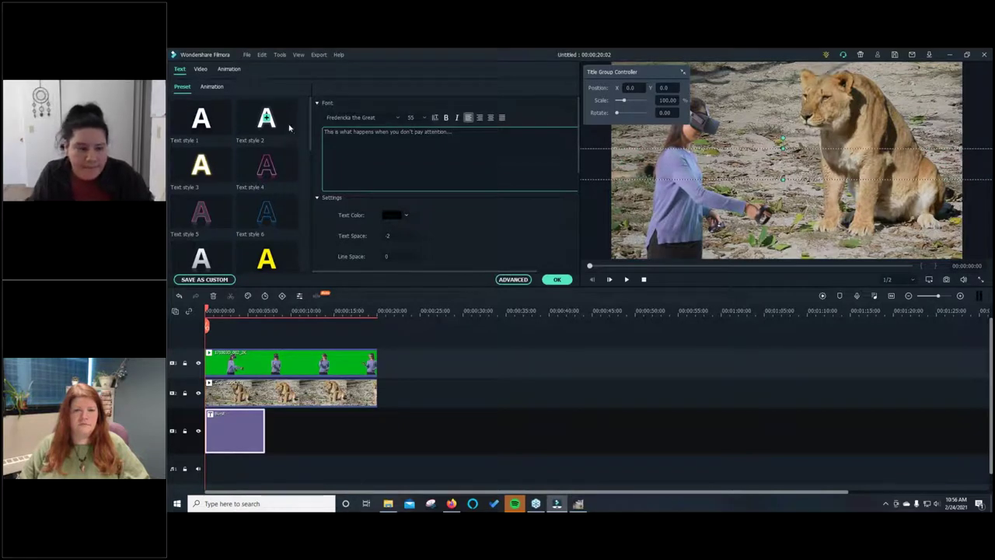
{"action": "left_click", "coordinate": [559, 279]}
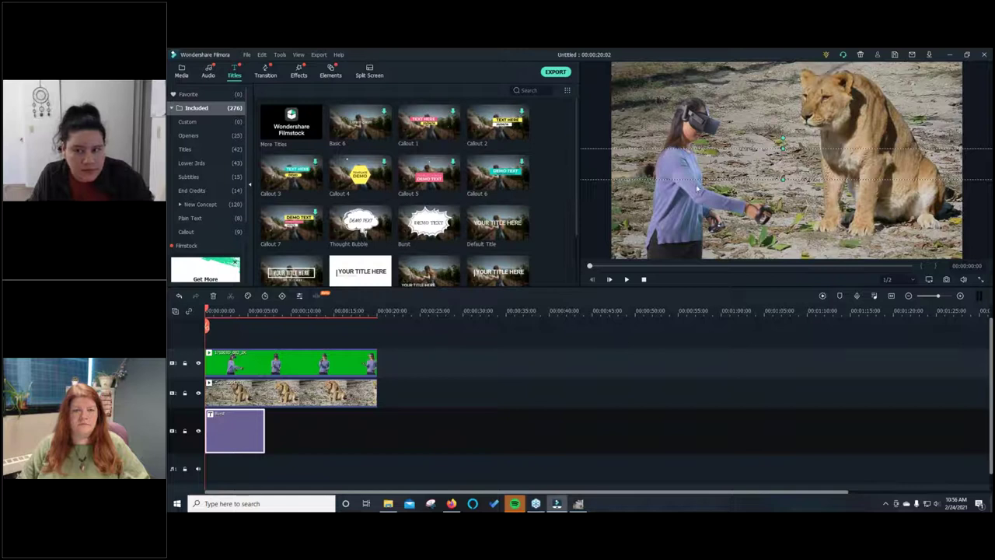
Step: Extend the title's text box upward in the preview and set the text color to light blue
{"action": "left_click", "coordinate": [784, 148]}
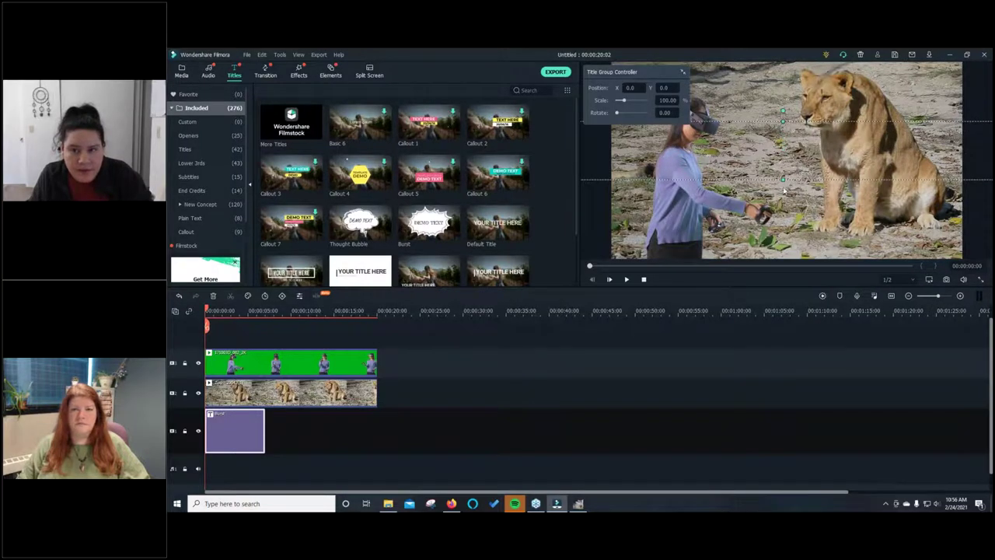
{"action": "double_click", "coordinate": [225, 426]}
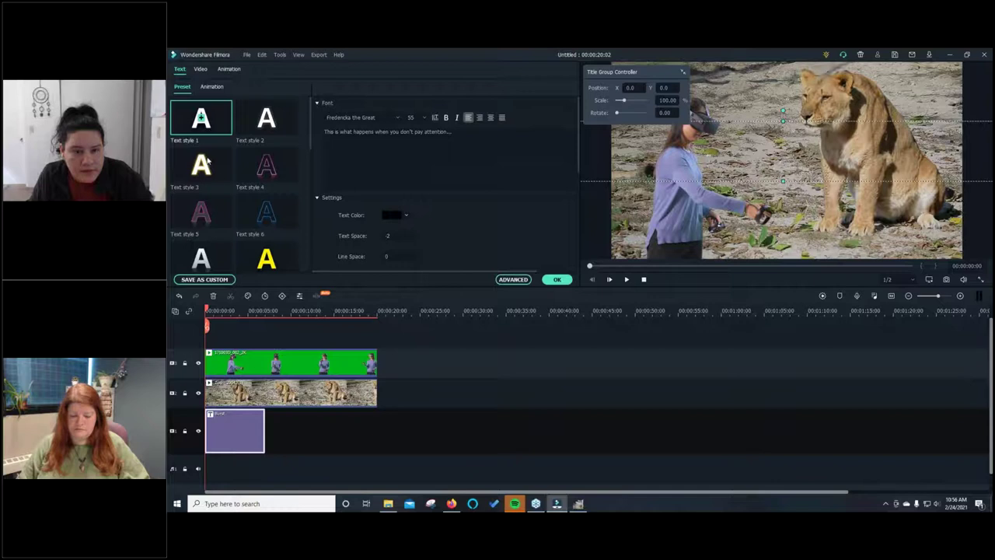
{"action": "left_click", "coordinate": [406, 217]}
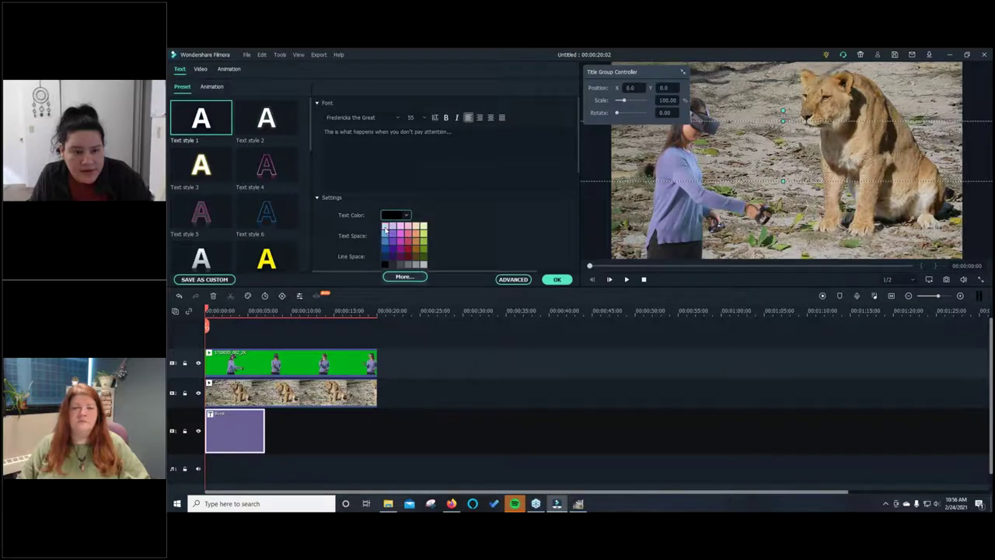
{"action": "left_click", "coordinate": [384, 231]}
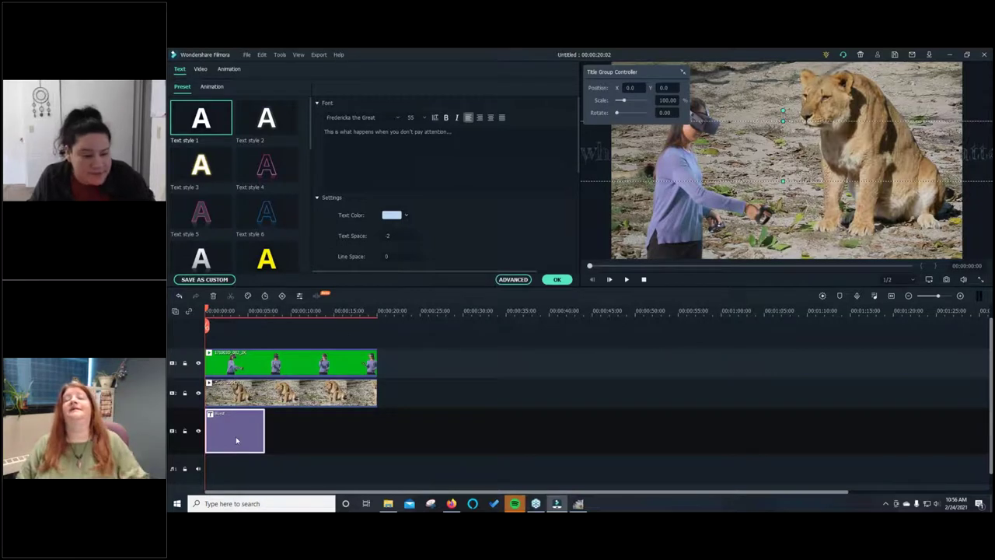
Step: Move the Burst title to the track above both video clips and give its text Text style 2 in black
{"action": "left_click_drag", "start_coordinate": [236, 436], "coordinate": [223, 344]}
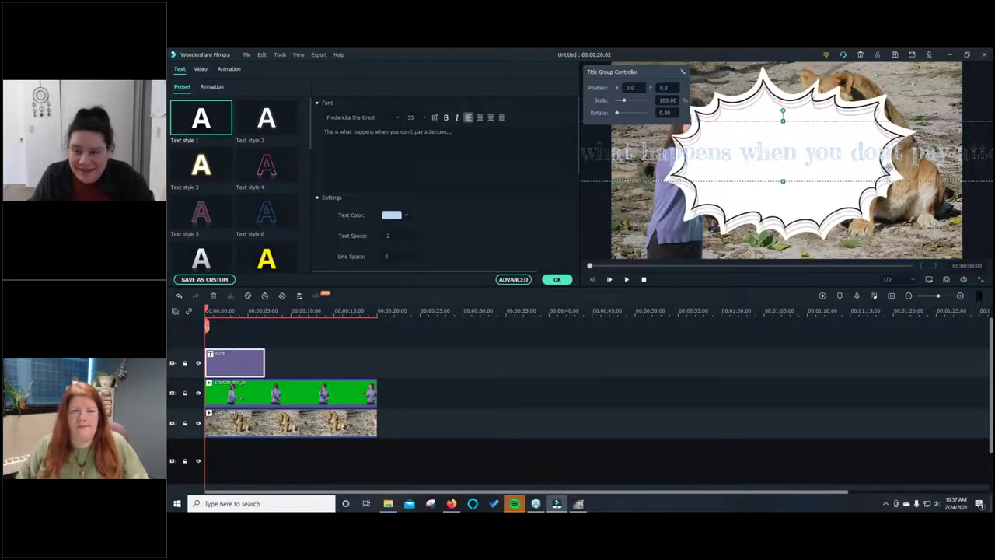
{"action": "double_click", "coordinate": [814, 155]}
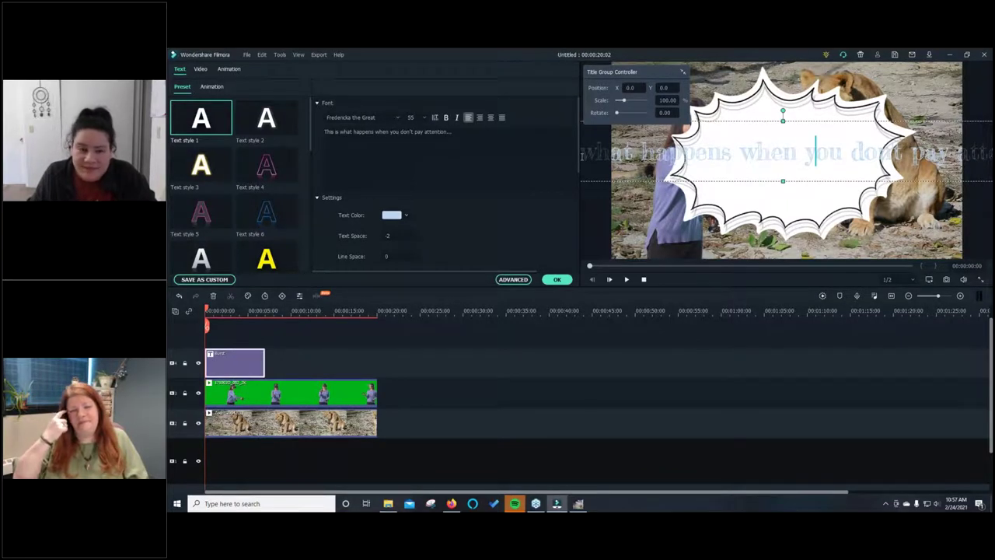
{"action": "left_click_drag", "start_coordinate": [468, 143], "coordinate": [311, 132]}
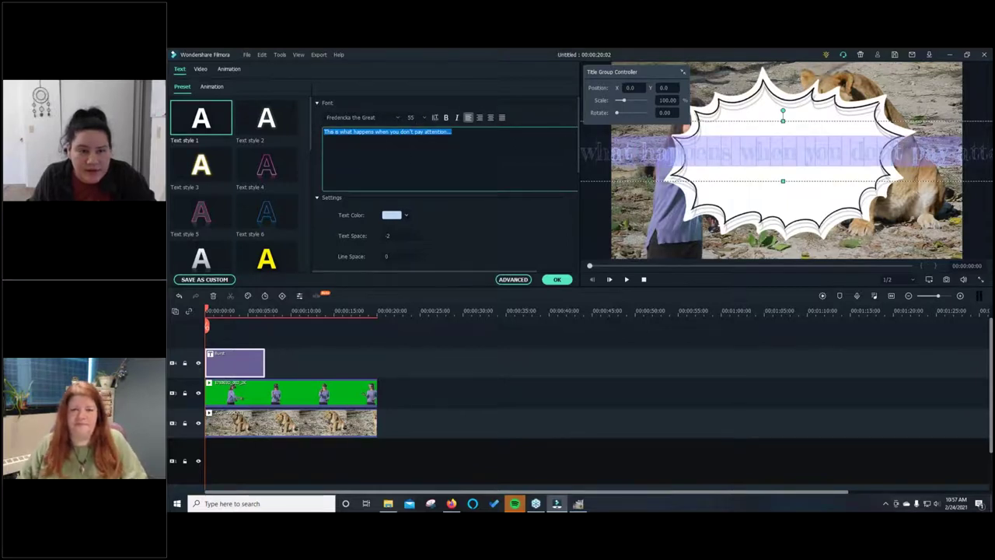
{"action": "left_click", "coordinate": [268, 116]}
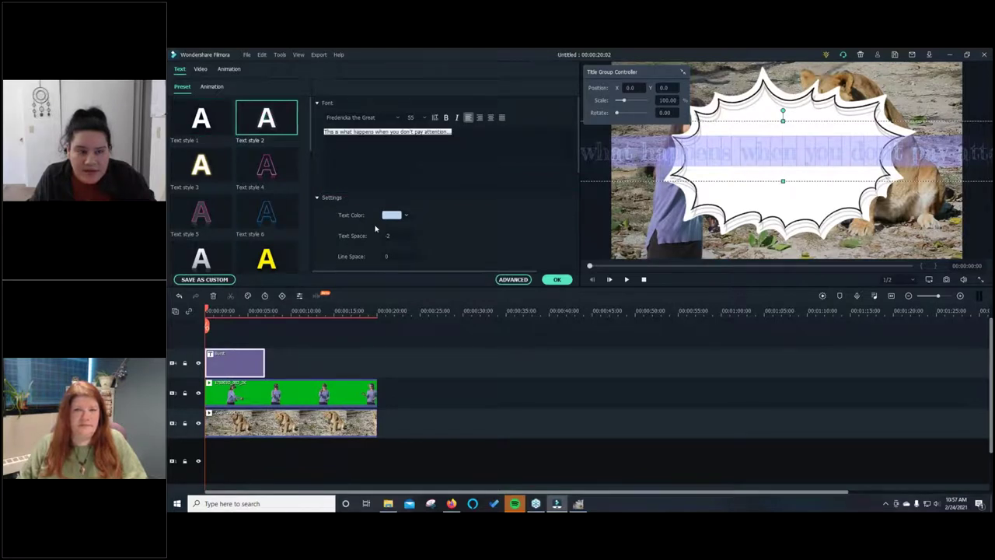
{"action": "left_click", "coordinate": [400, 215]}
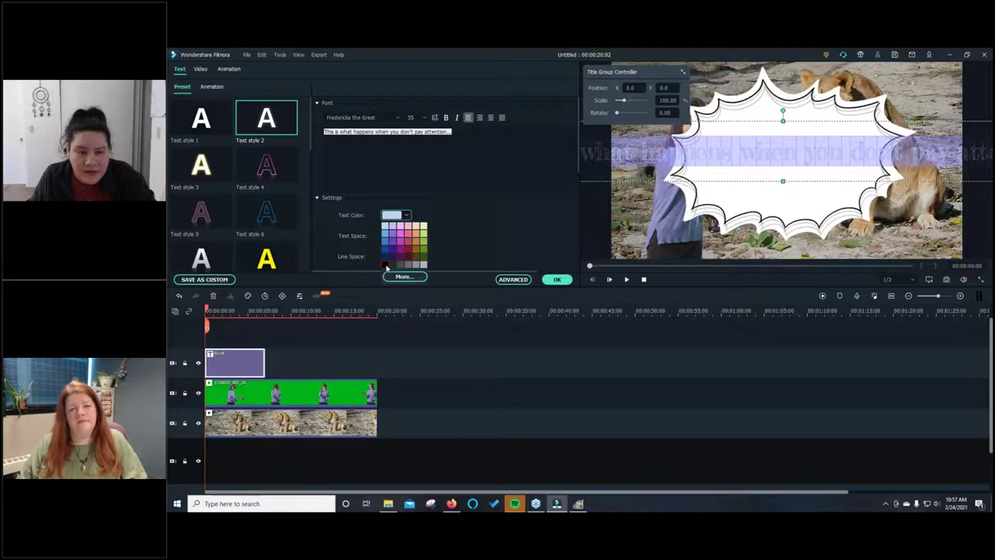
{"action": "left_click", "coordinate": [387, 265]}
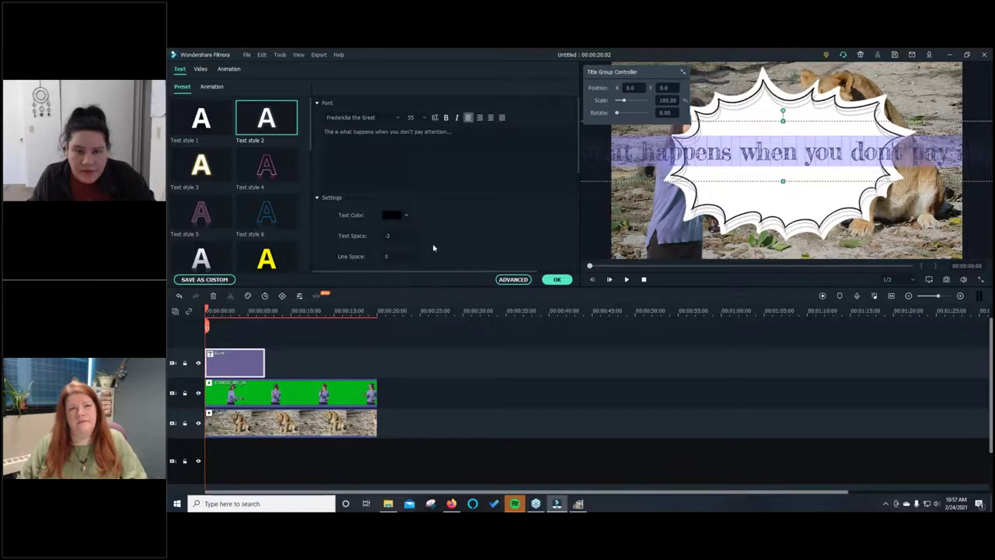
Step: Set the title's font size to 16 and extend its text box slightly downward in the preview
{"action": "left_click", "coordinate": [423, 117]}
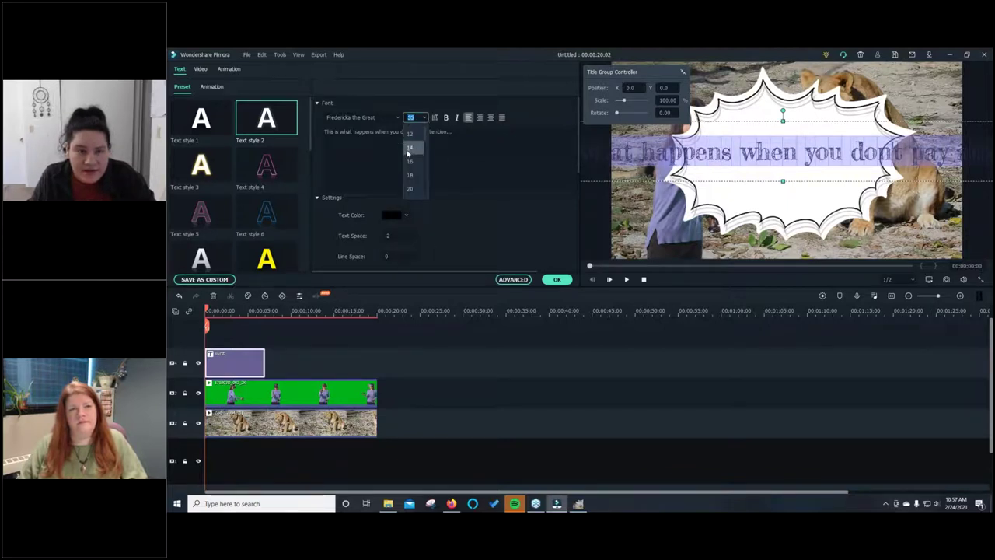
{"action": "left_click", "coordinate": [410, 161]}
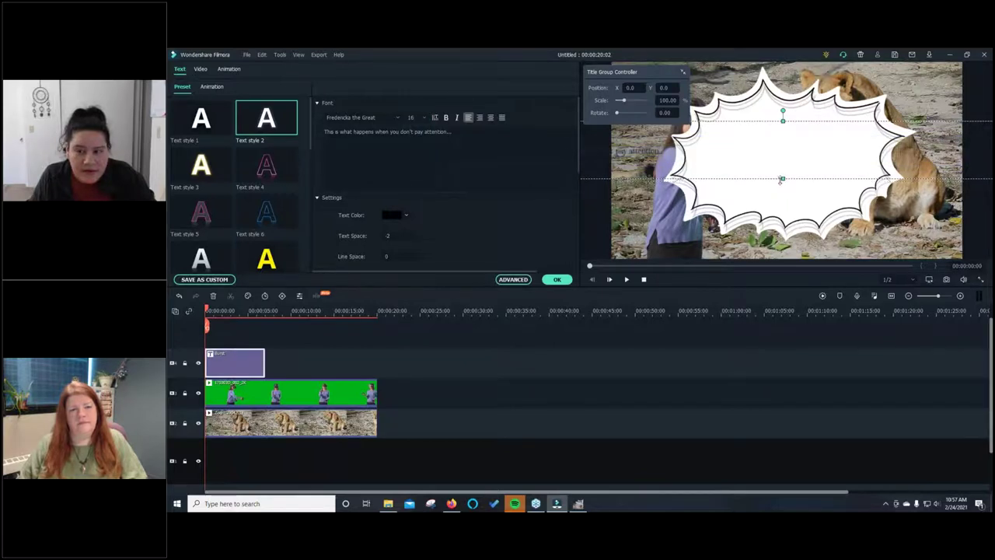
{"action": "left_click_drag", "start_coordinate": [775, 182], "coordinate": [777, 185]}
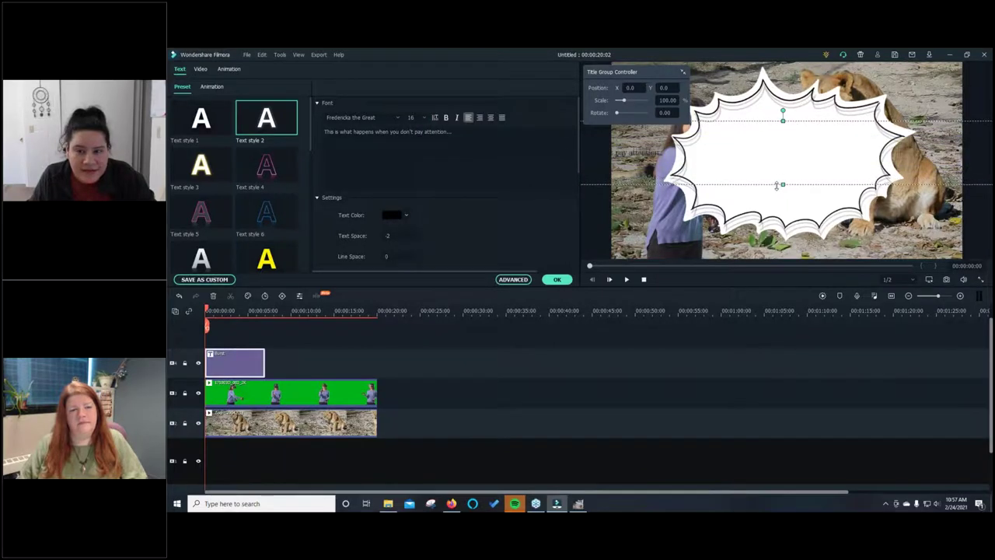
Step: Move the playhead to 00:00:05:18 and extend the Burst title clip to the end of the video clips
{"action": "left_click", "coordinate": [783, 267]}
{"action": "left_click_drag", "start_coordinate": [782, 266], "coordinate": [680, 267]}
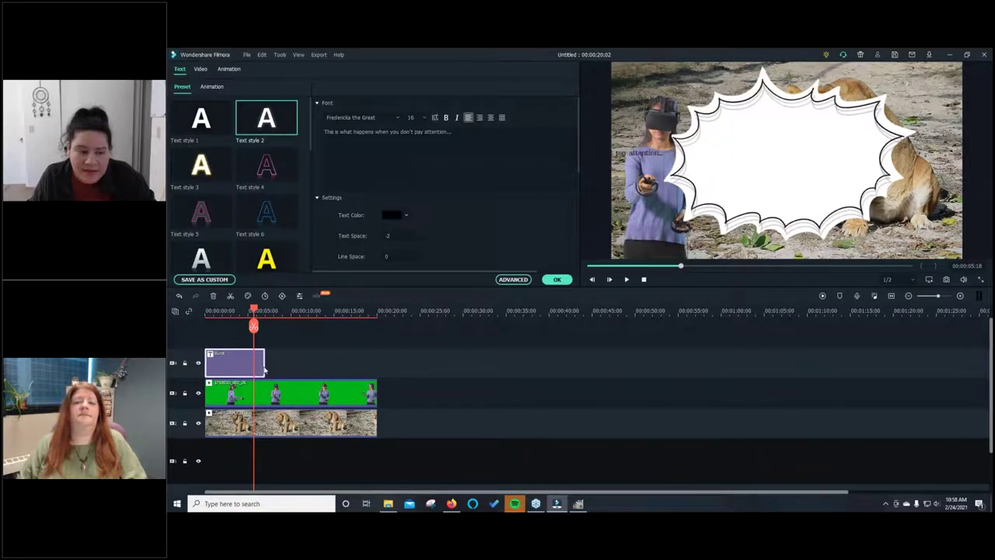
{"action": "left_click_drag", "start_coordinate": [265, 363], "coordinate": [378, 367]}
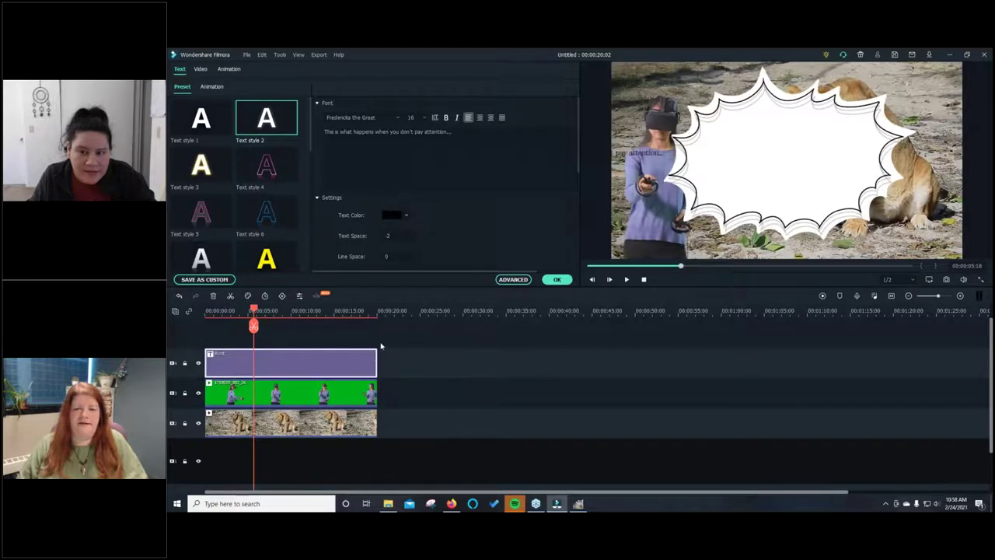
Step: Shrink the burst shape beside the woman, and reposition and narrow the caption text box to fit inside it
{"action": "left_click", "coordinate": [795, 151]}
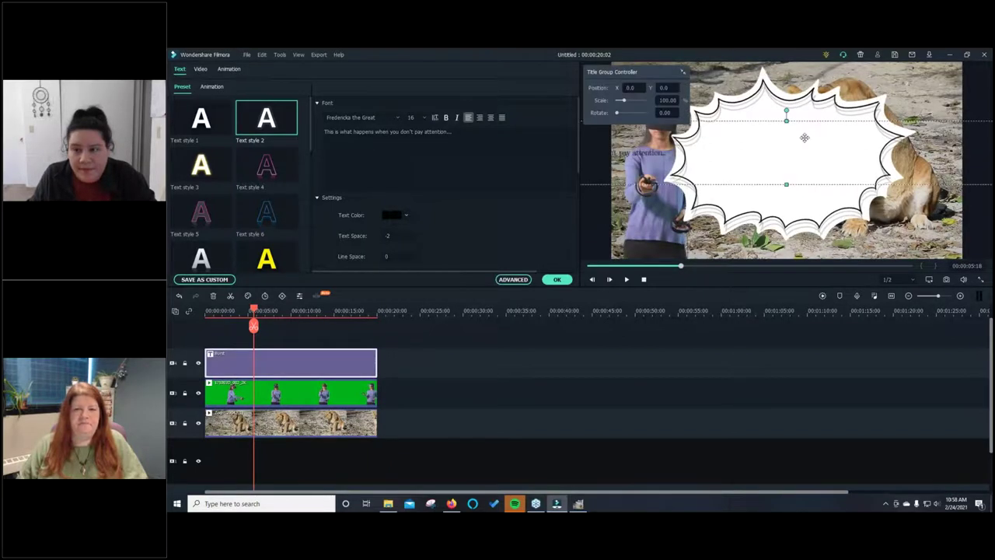
{"action": "left_click", "coordinate": [786, 75]}
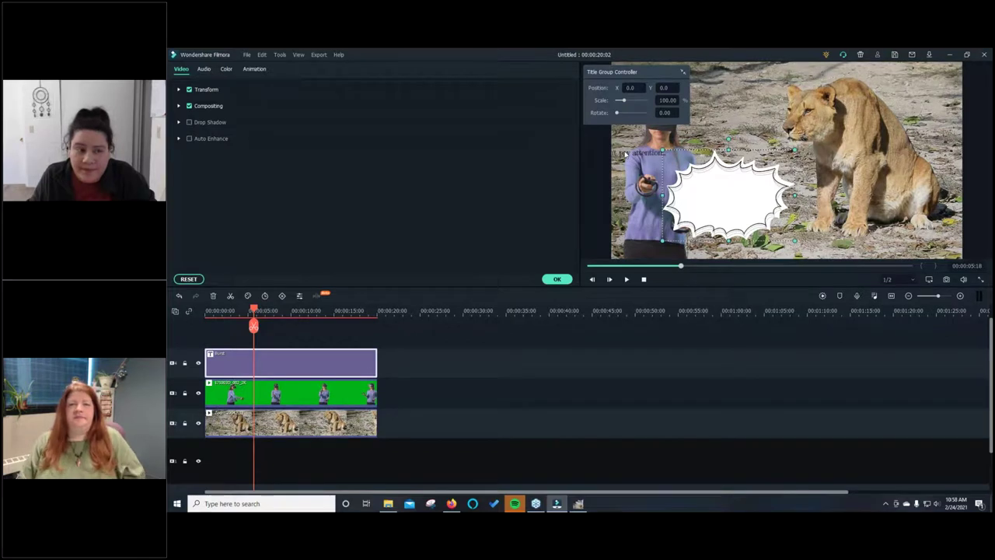
{"action": "double_click", "coordinate": [626, 154]}
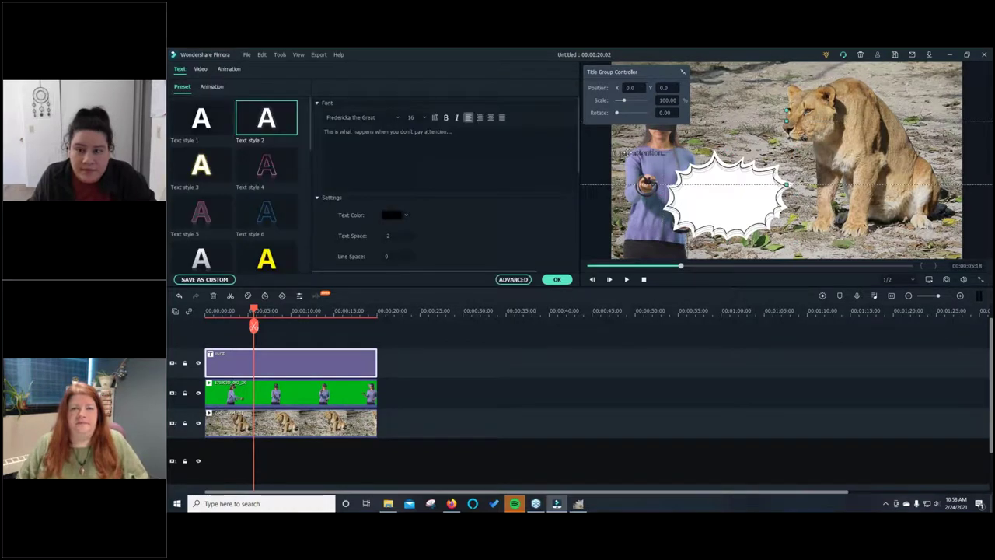
{"action": "left_click_drag", "start_coordinate": [645, 154], "coordinate": [726, 195]}
{"action": "left_click_drag", "start_coordinate": [631, 190], "coordinate": [687, 189]}
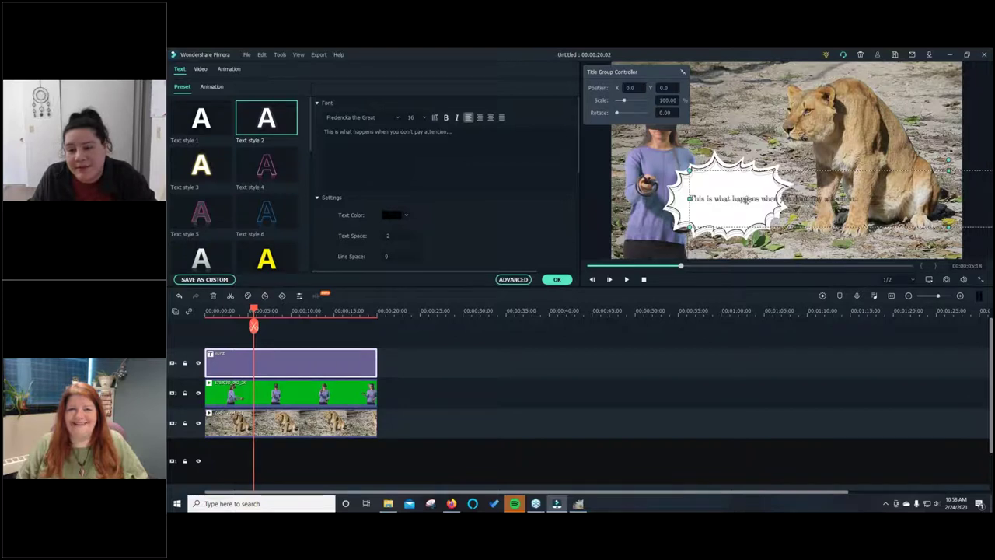
{"action": "left_click_drag", "start_coordinate": [746, 200], "coordinate": [627, 178]}
{"action": "left_click_drag", "start_coordinate": [713, 180], "coordinate": [627, 179]}
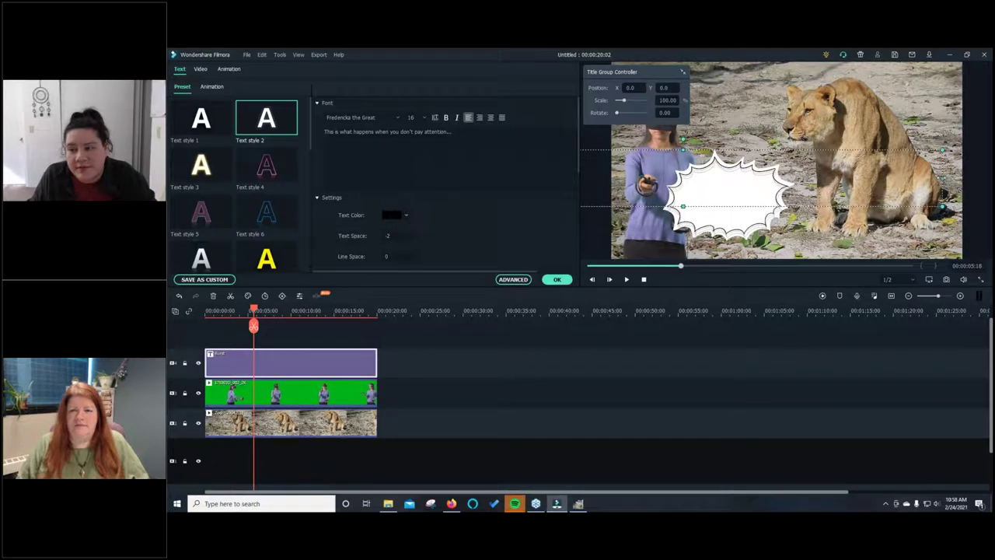
{"action": "left_click_drag", "start_coordinate": [680, 181], "coordinate": [768, 188]}
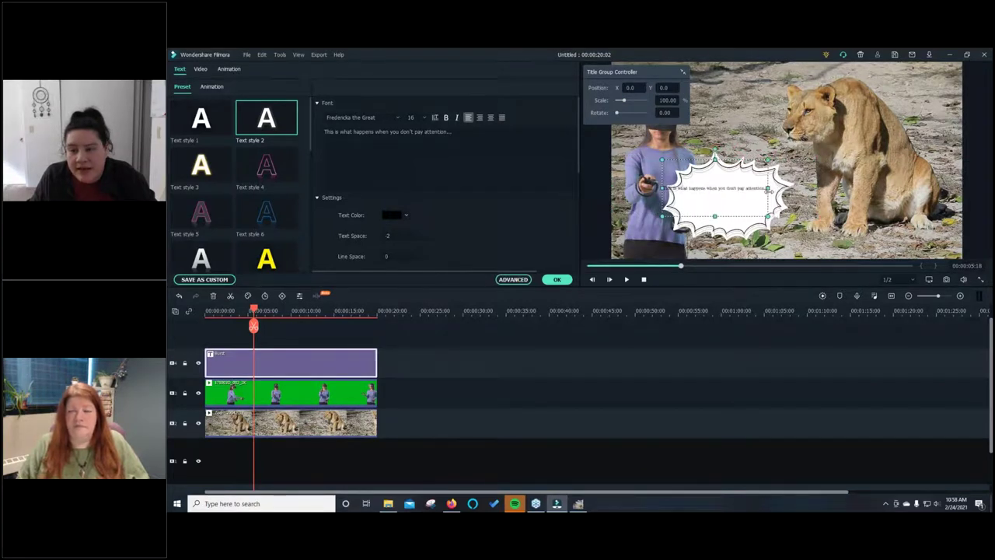
{"action": "left_click_drag", "start_coordinate": [729, 192], "coordinate": [741, 194]}
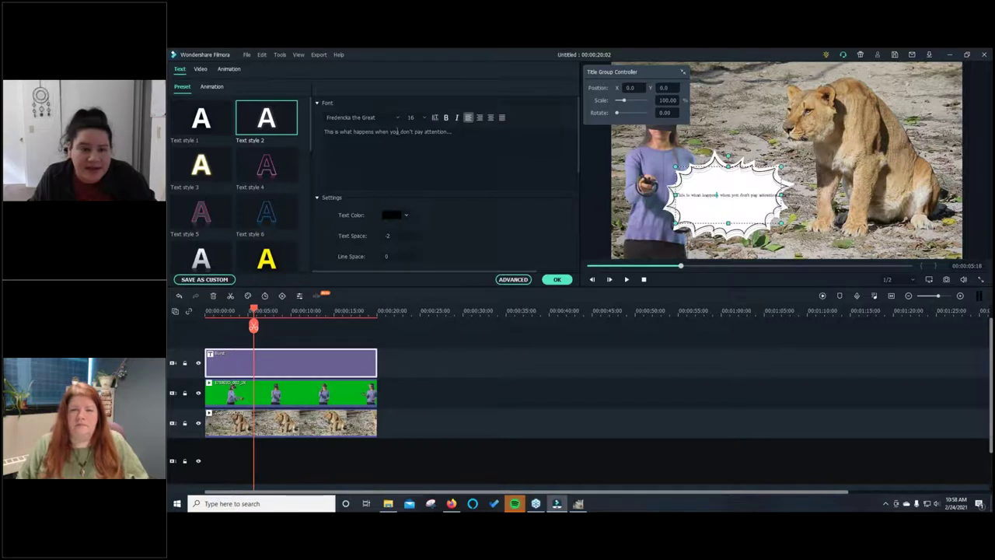
Step: Set the whole caption's font size to 20 and widen its text box slightly
{"action": "left_click", "coordinate": [423, 118]}
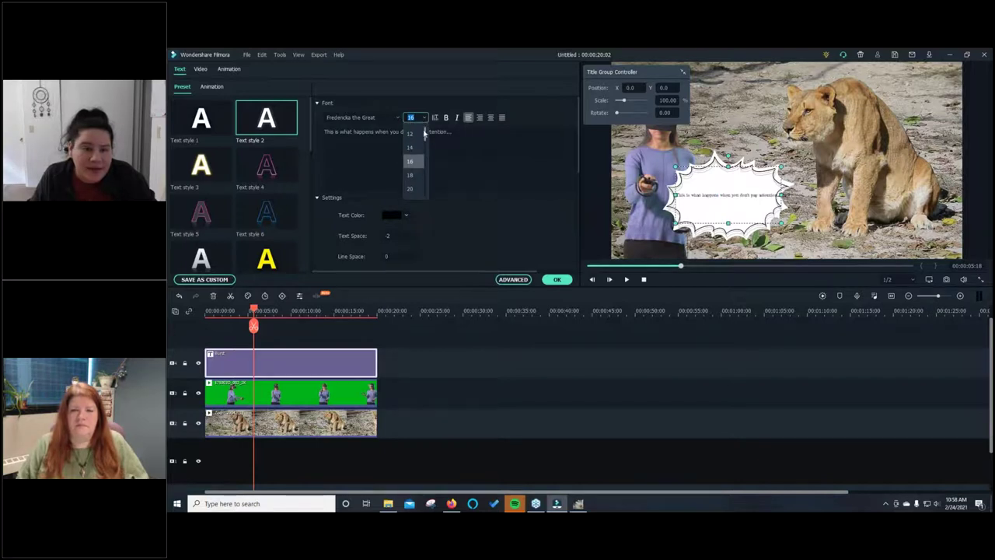
{"action": "left_click", "coordinate": [410, 174]}
{"action": "left_click", "coordinate": [708, 195]}
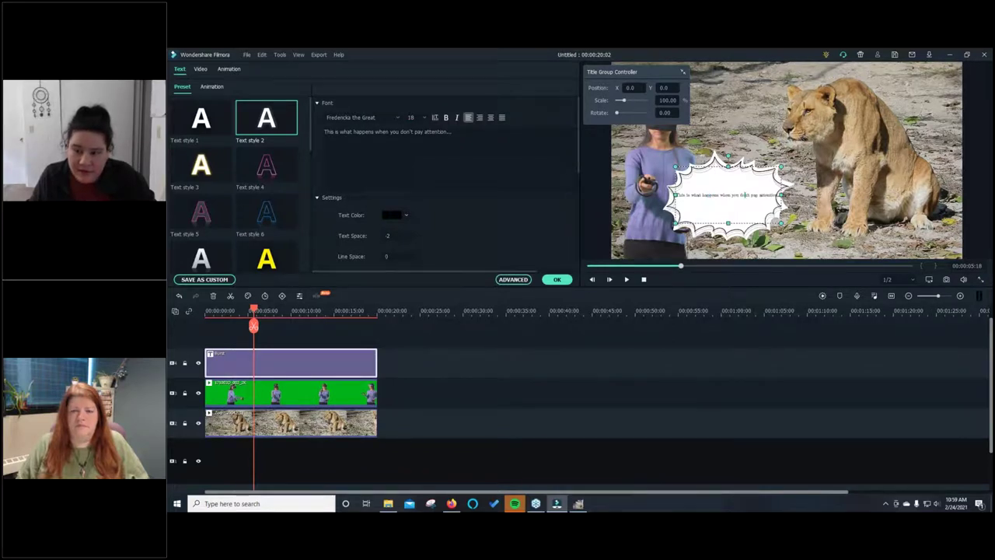
{"action": "left_click_drag", "start_coordinate": [465, 132], "coordinate": [298, 132]}
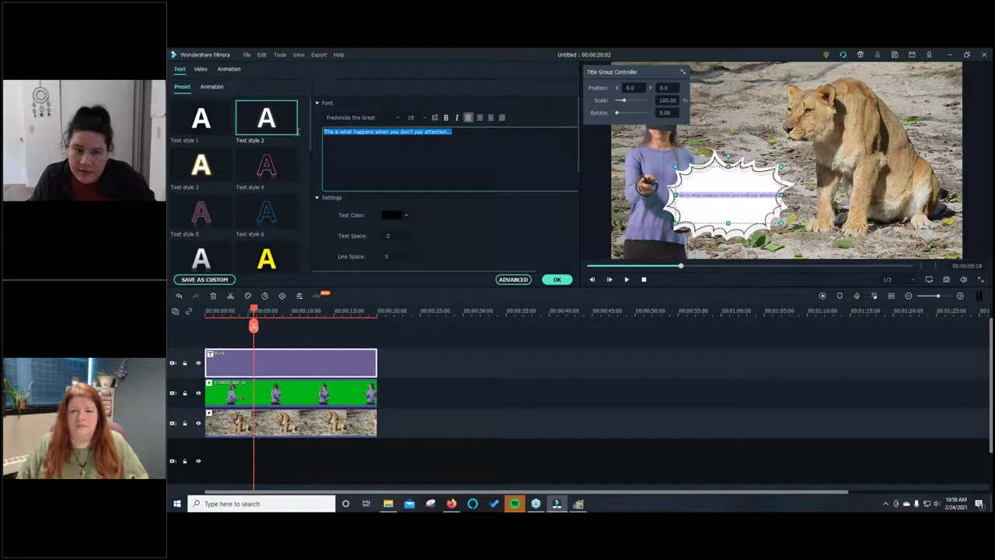
{"action": "left_click", "coordinate": [423, 118]}
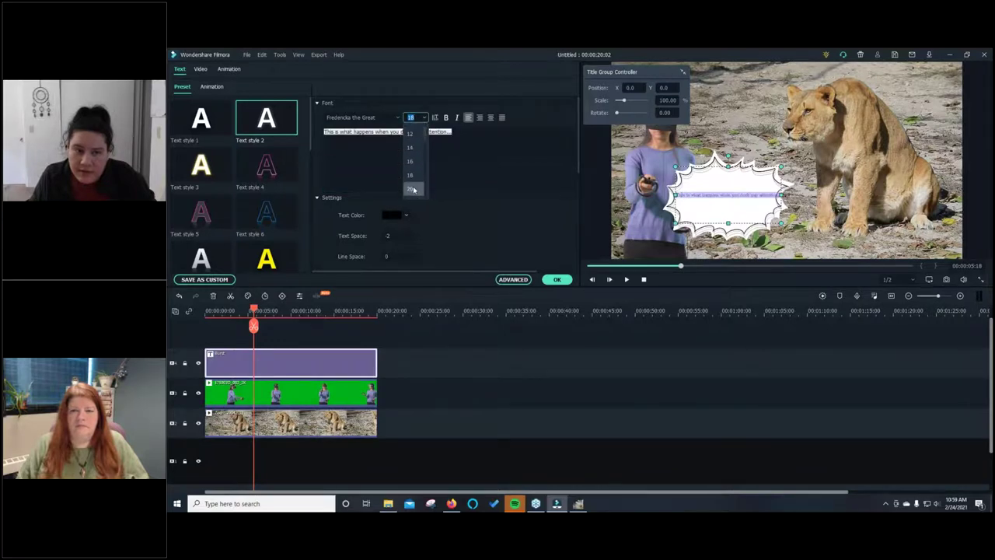
{"action": "left_click", "coordinate": [411, 189]}
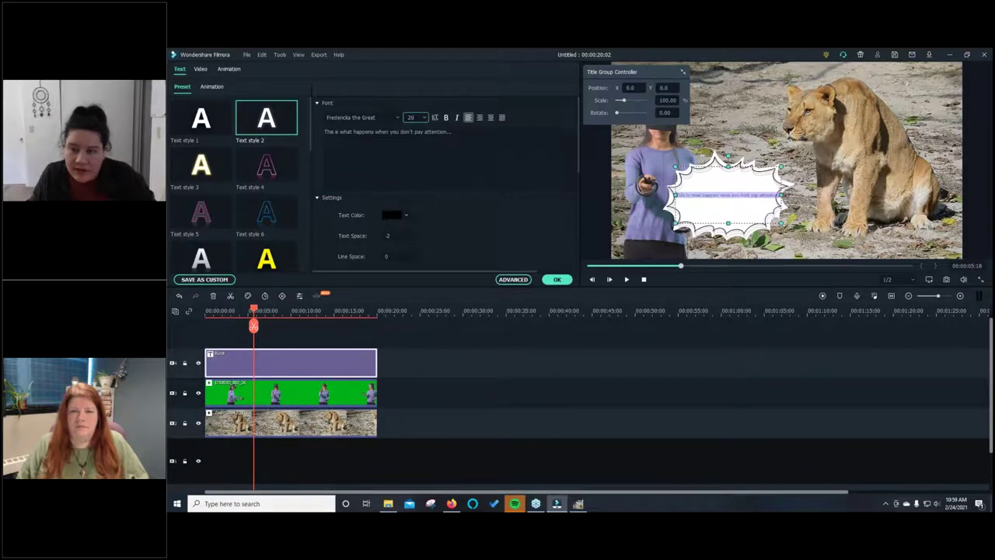
{"action": "left_click", "coordinate": [774, 189]}
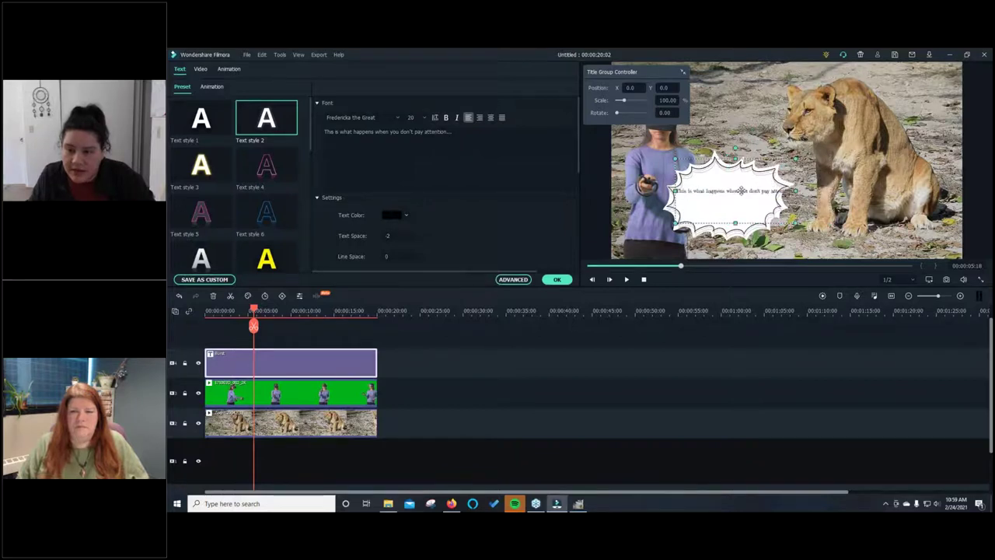
Step: Break the caption into two lines after "when" and nudge the burst shape so it sits behind the text
{"action": "left_click", "coordinate": [389, 132]}
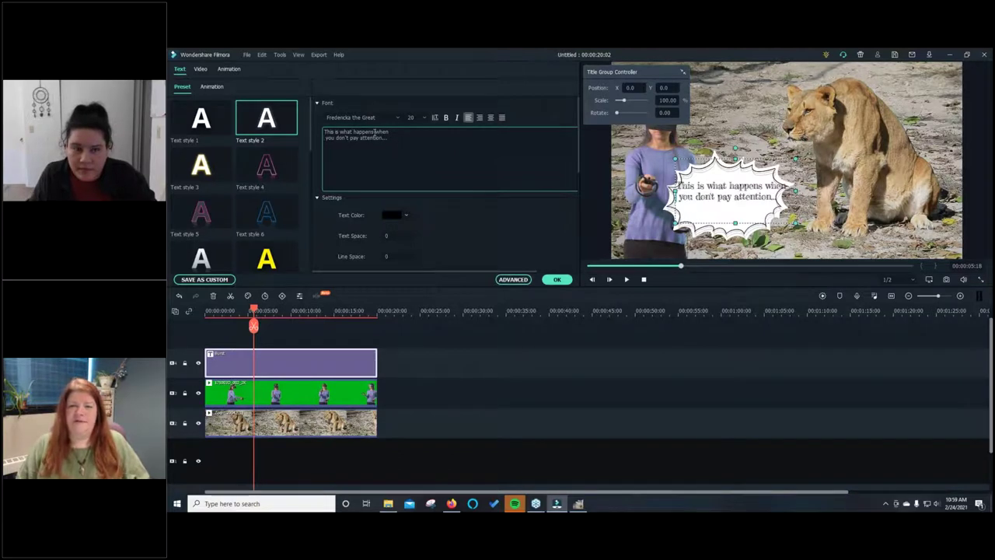
{"action": "left_click", "coordinate": [376, 132]}
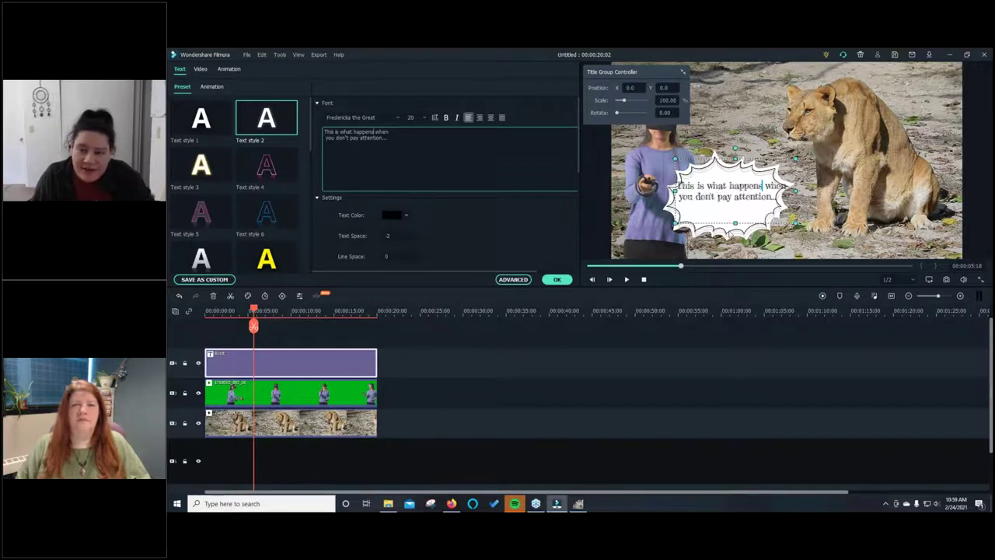
{"action": "left_click", "coordinate": [728, 232]}
{"action": "mouse_move", "coordinate": [727, 232]}
{"action": "left_mouse_down"}
{"action": "mouse_move", "coordinate": [740, 163]}
{"action": "mouse_move", "coordinate": [735, 100]}
{"action": "mouse_move", "coordinate": [732, 227]}
{"action": "left_mouse_up"}
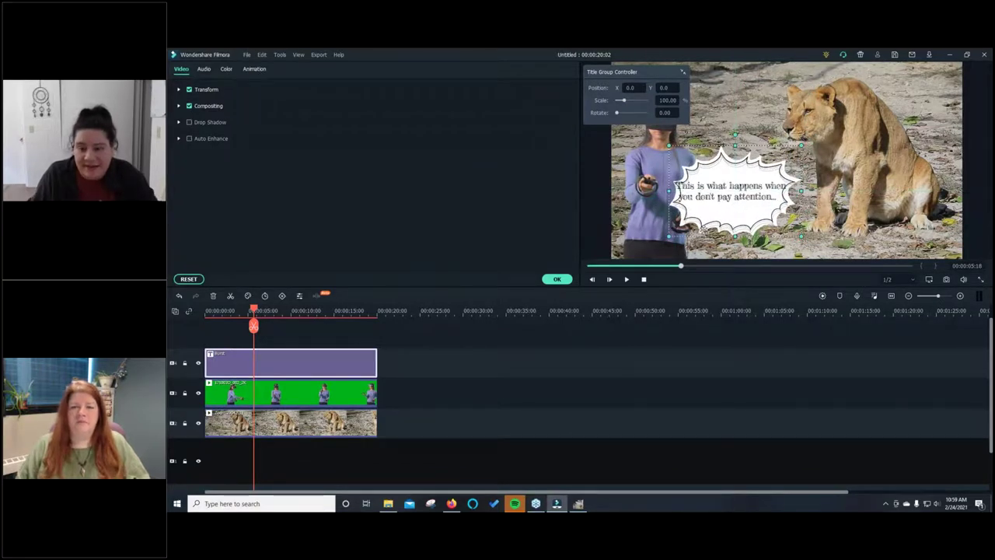
Step: Play the captioned composite and stop the playhead at about 10 seconds
{"action": "left_click", "coordinate": [627, 281]}
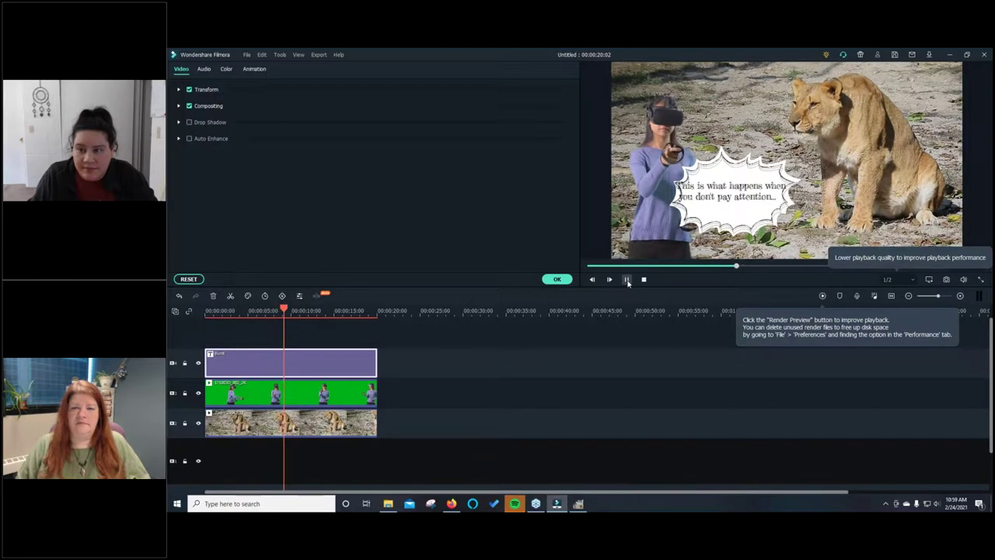
{"action": "left_click", "coordinate": [292, 325]}
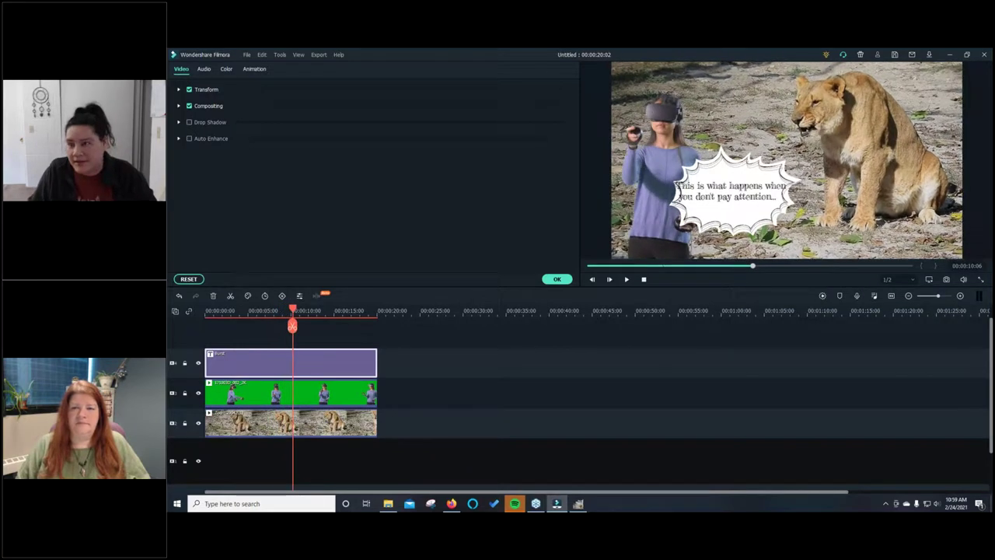
Step: Minimize Filmora and GIMP, and close the stock video pages in the browser to return to the presentation
{"action": "left_click", "coordinate": [951, 56]}
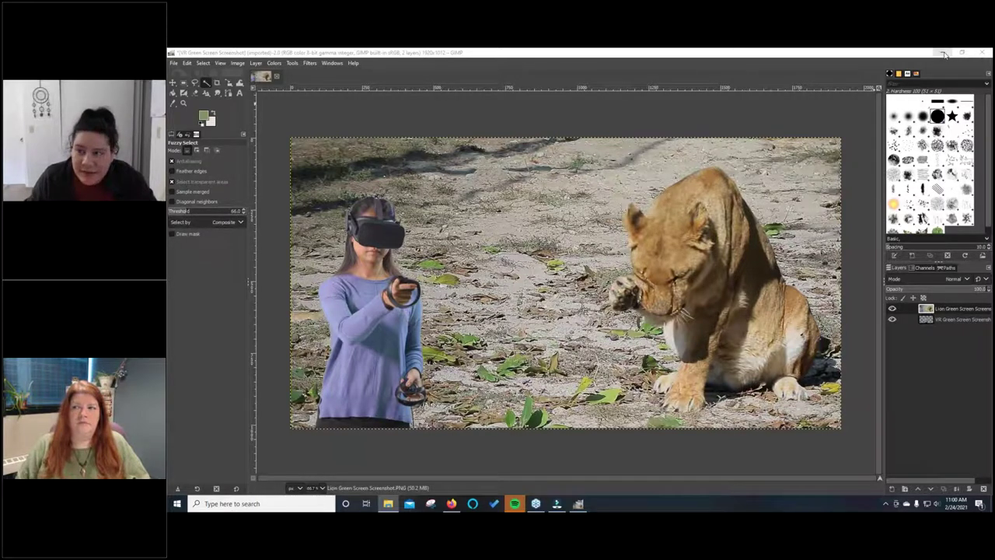
{"action": "left_click", "coordinate": [943, 55]}
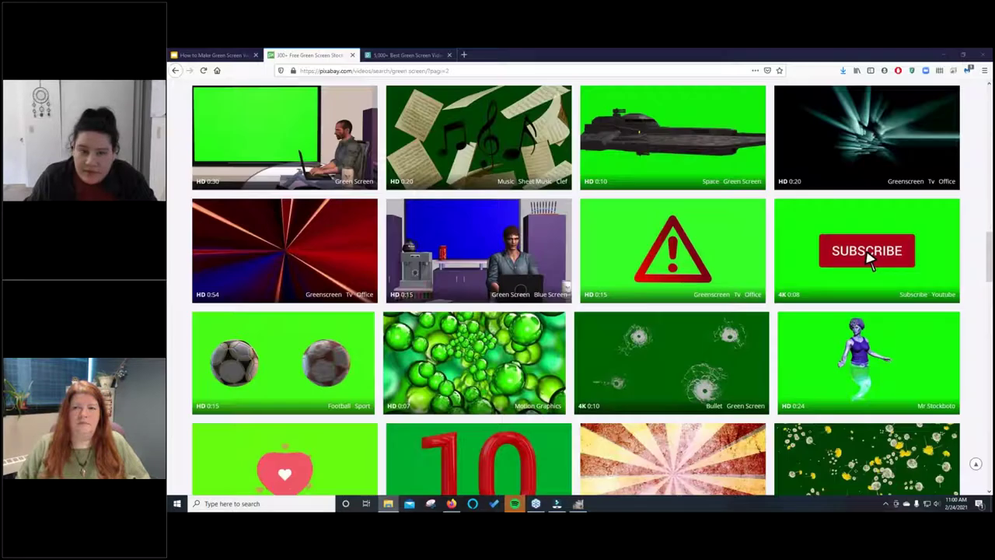
{"action": "left_click", "coordinate": [353, 56]}
{"action": "left_click", "coordinate": [354, 57]}
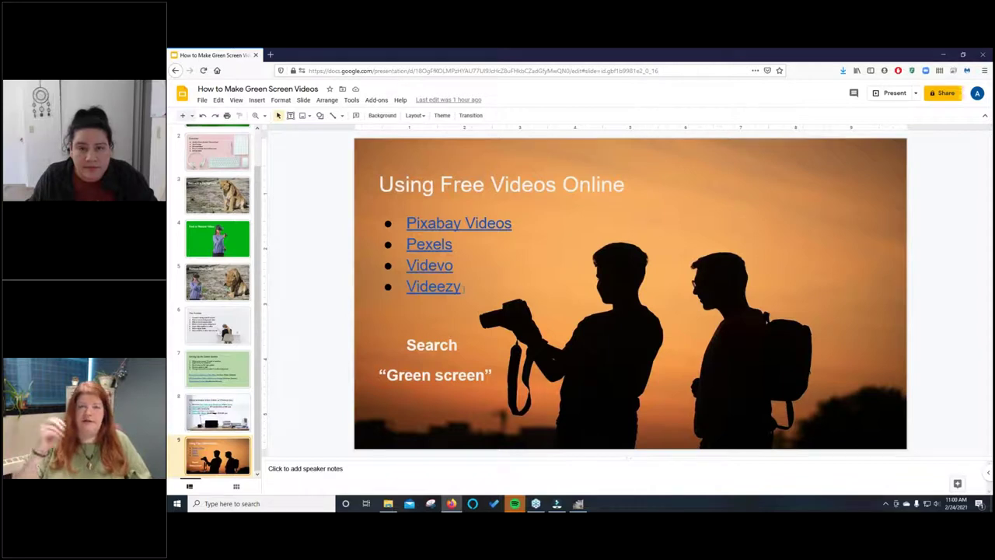
Step: Share the presentation so anyone with the link can view it, copy the link, and finish sharing
{"action": "left_click", "coordinate": [942, 92]}
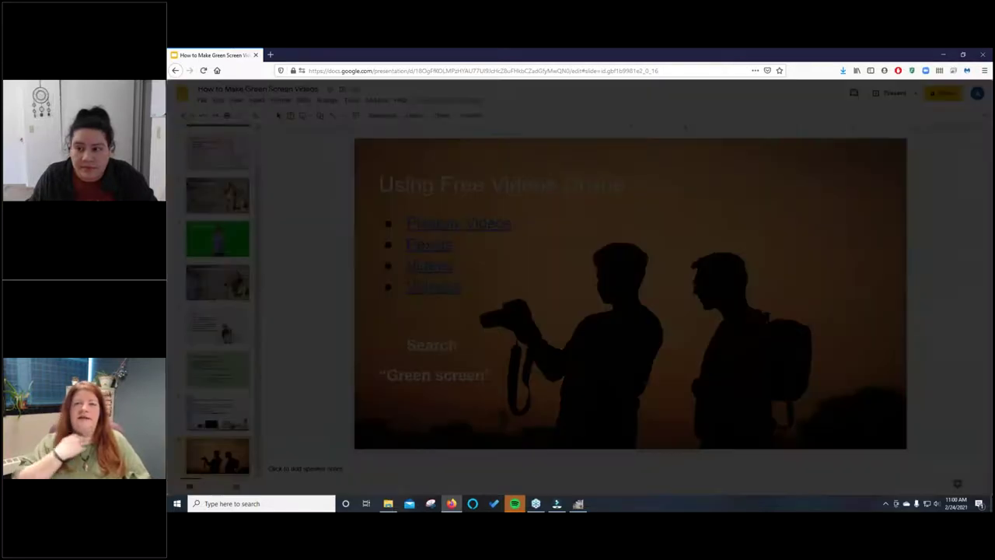
{"action": "left_click", "coordinate": [511, 356]}
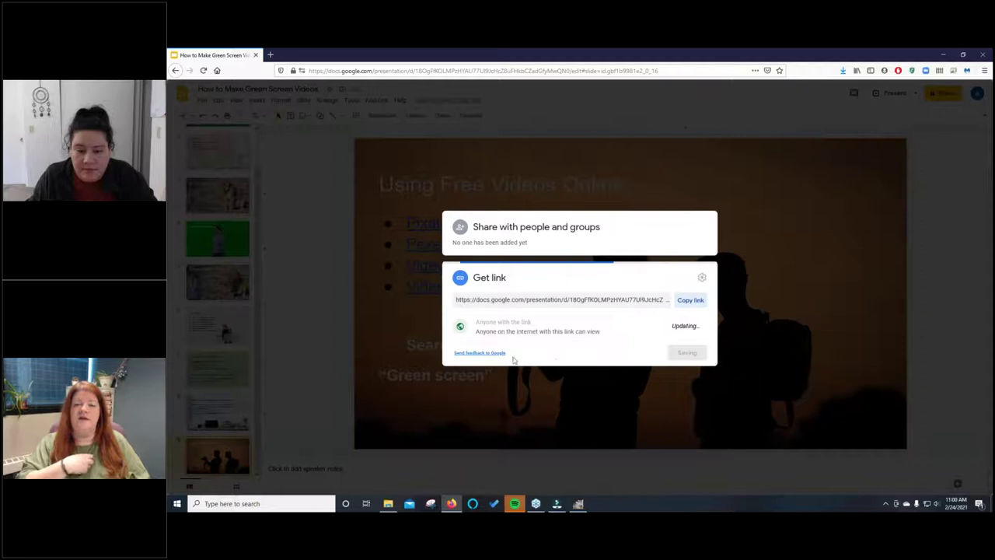
{"action": "left_click", "coordinate": [690, 300]}
{"action": "left_click", "coordinate": [688, 352]}
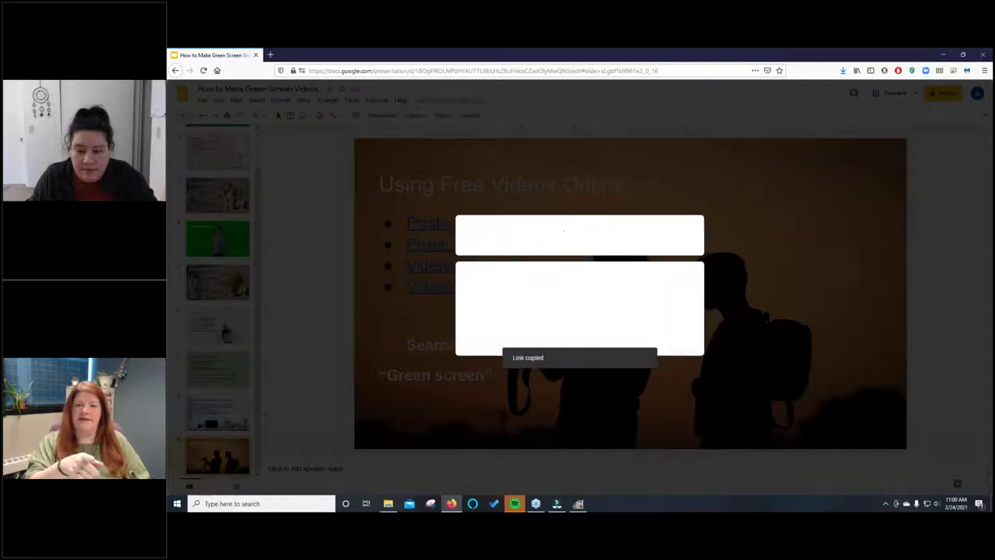